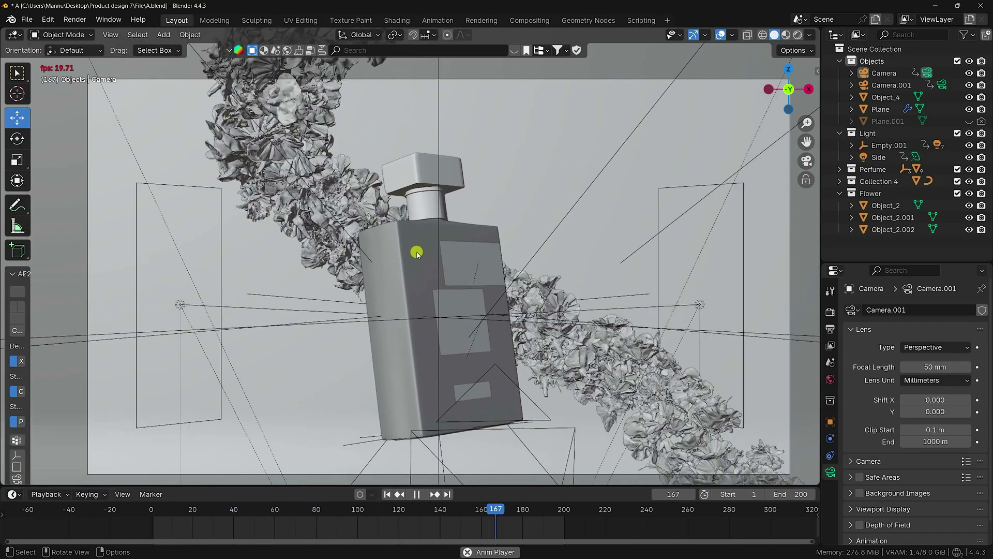
Stop the playback, go to frame 140, render a still image of the perfume scene and view it enlarged
left_click(417, 494)
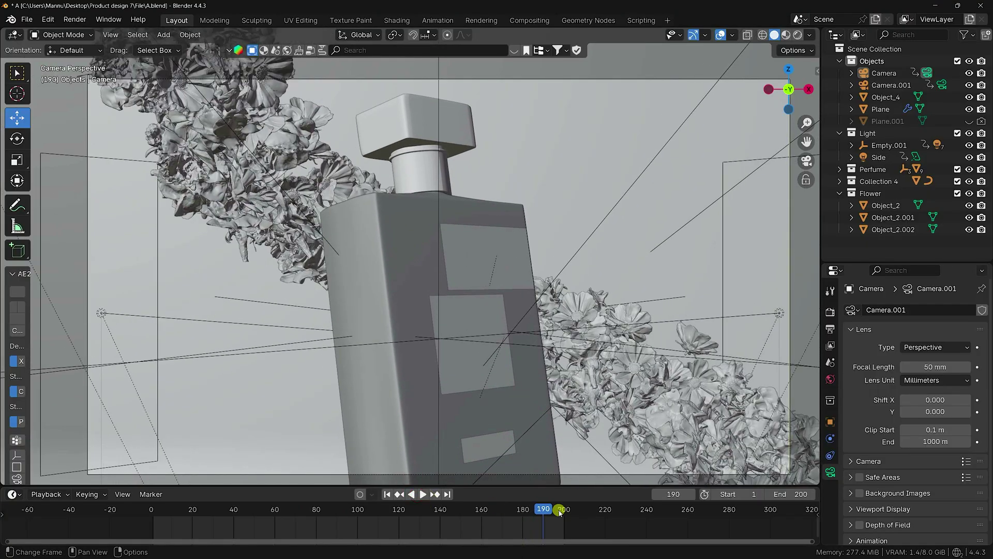
left_click_drag(536, 509, 440, 509)
key("space")
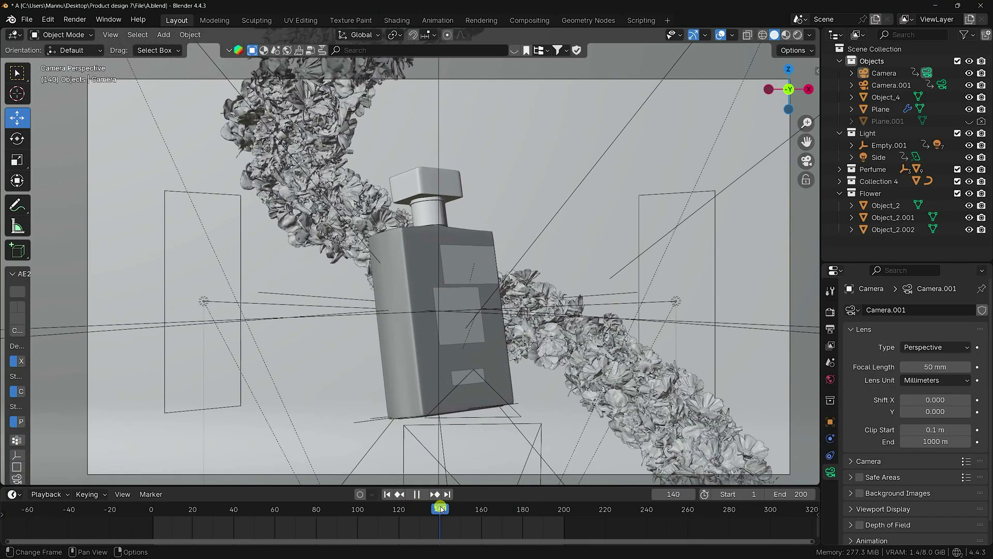
left_click(75, 21)
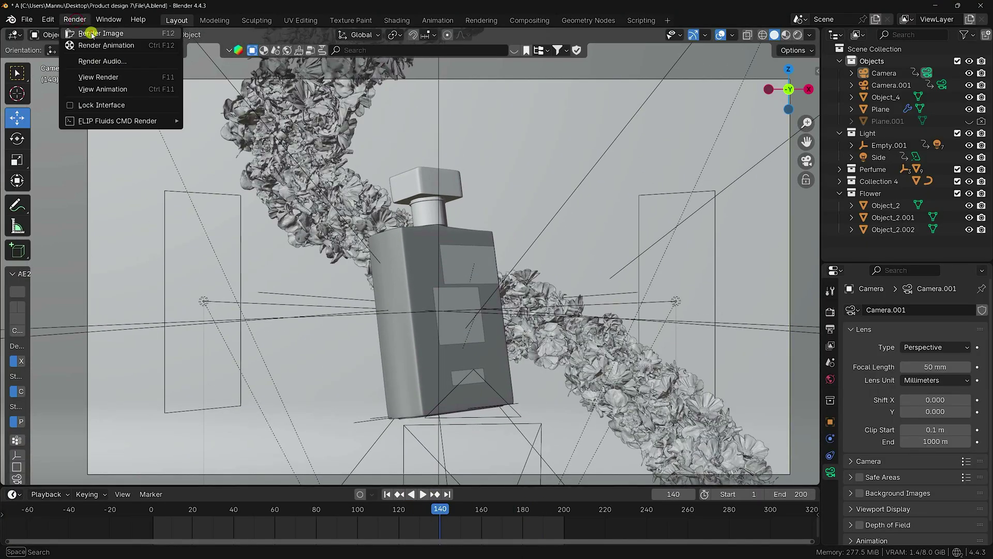
left_click(92, 34)
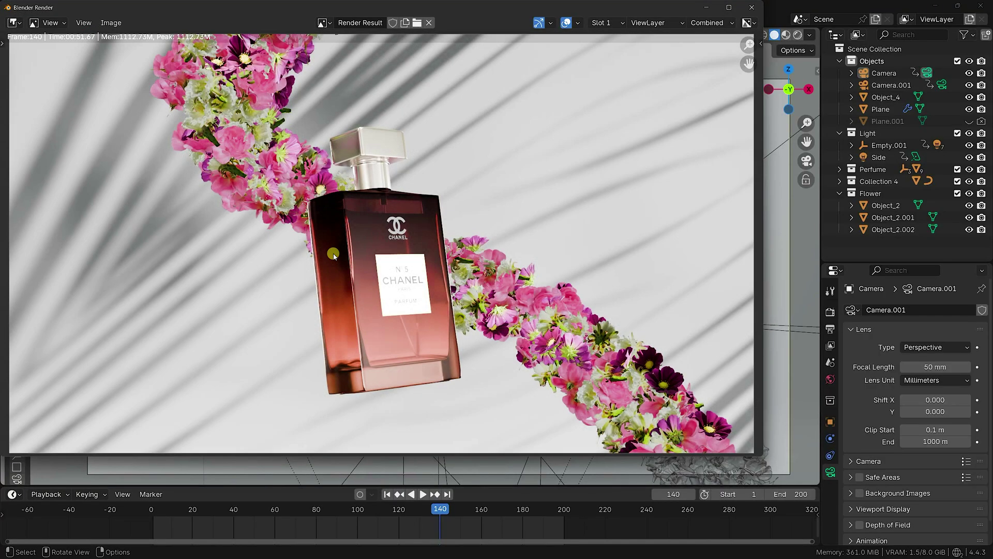
left_click(729, 8)
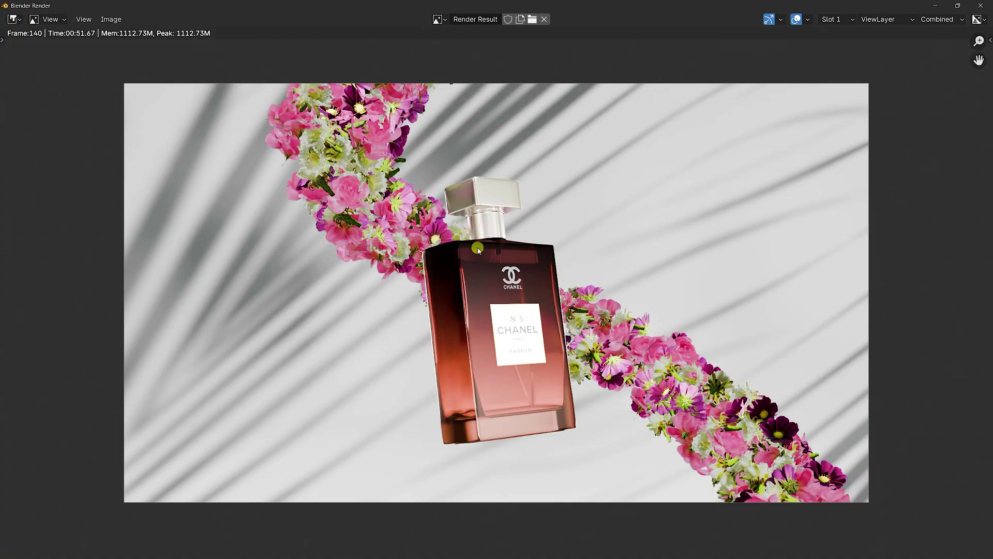
left_click(984, 4)
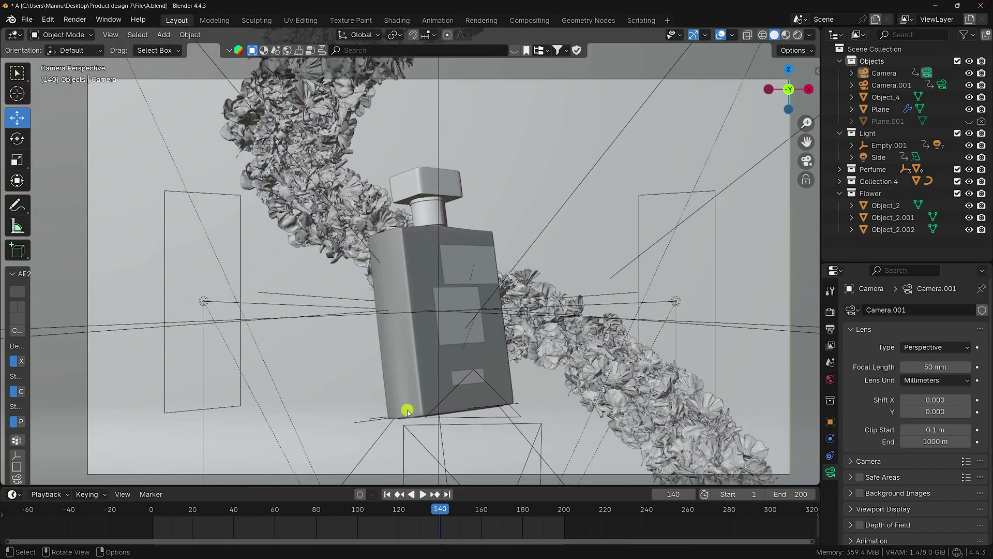
Play the perfume bottle animation from the first frame to review the camera and flower motion
left_click(387, 494)
left_click(423, 494)
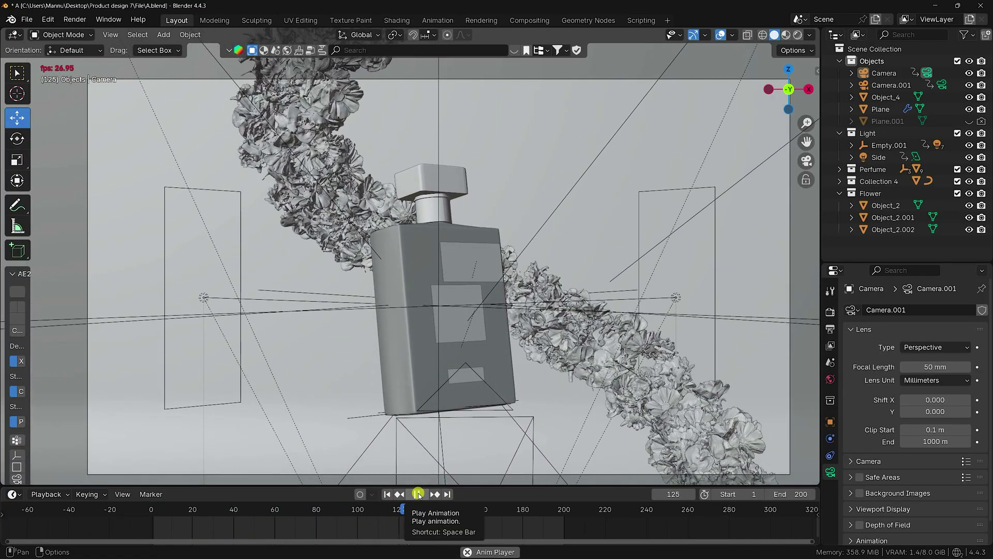
left_click(419, 494)
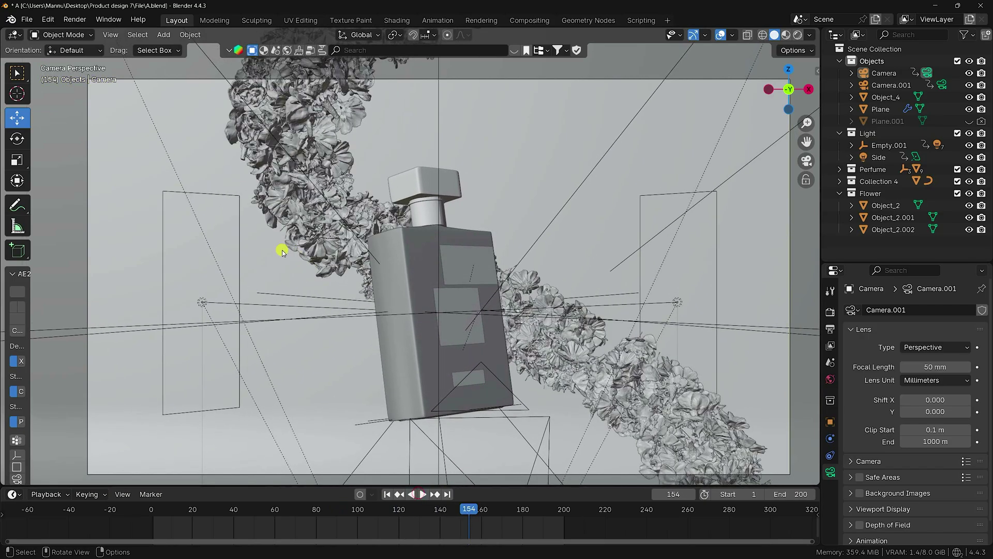
Start a new General file and delete the default camera, cube and light
left_click(26, 19)
mouse_move(78, 33)
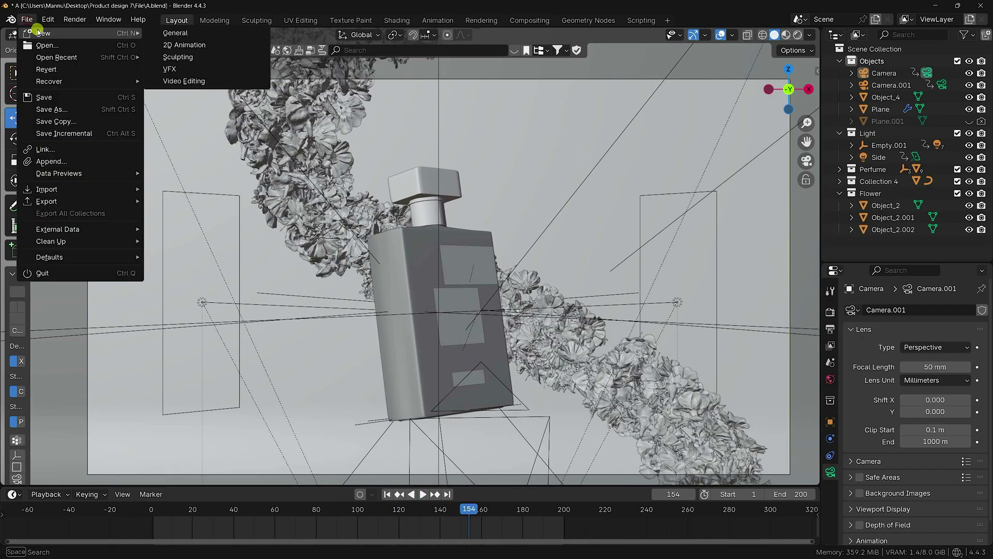
left_click(171, 33)
left_click(520, 306)
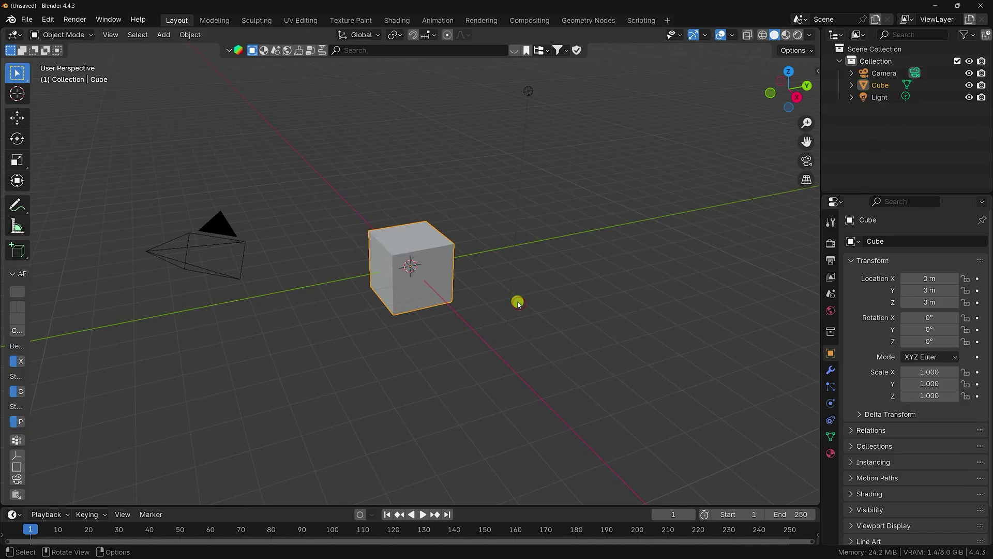
left_click_drag(607, 138, 168, 413)
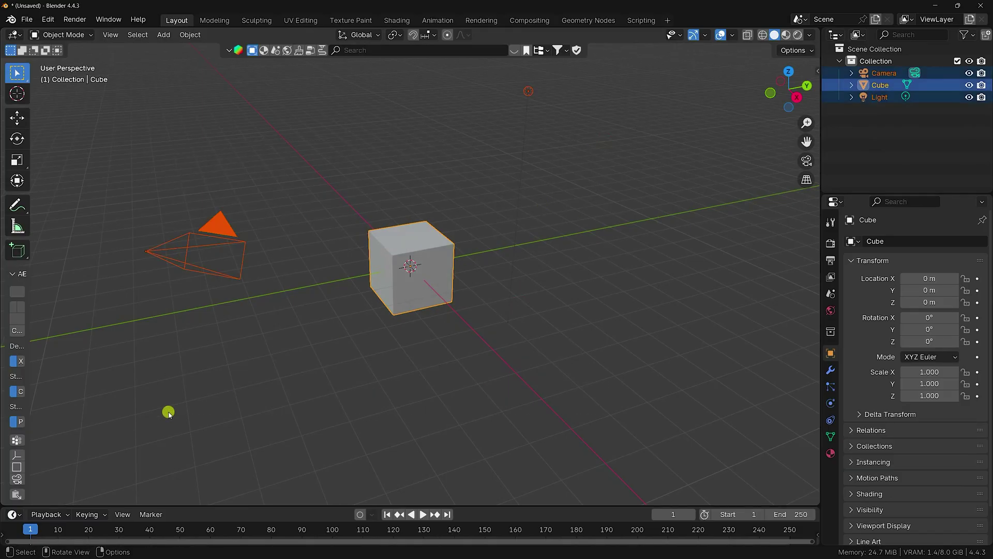
key("Delete")
Add a mesh plane at the origin and set its scale to 15 on X, Y and Z
left_click(163, 35)
mouse_move(189, 49)
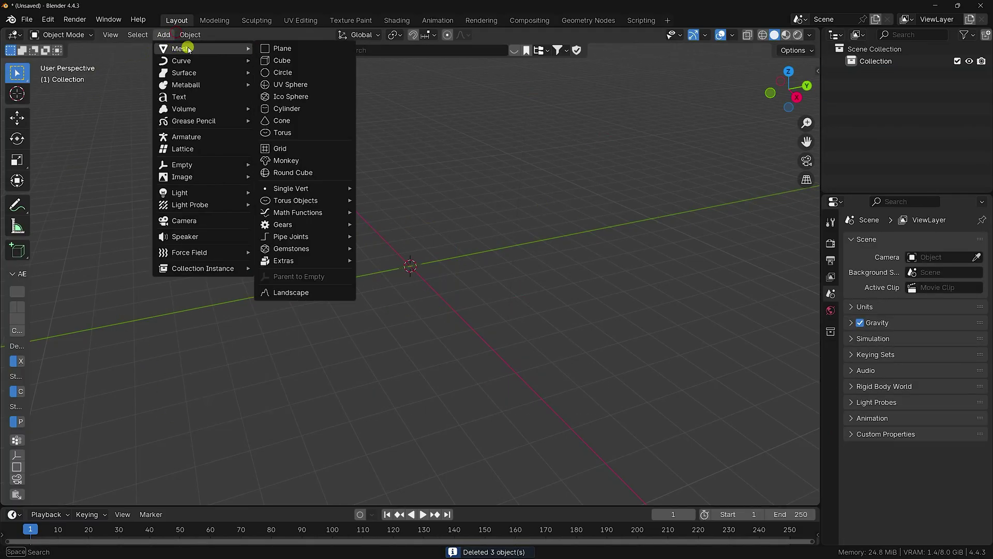
left_click(283, 48)
left_click(918, 371)
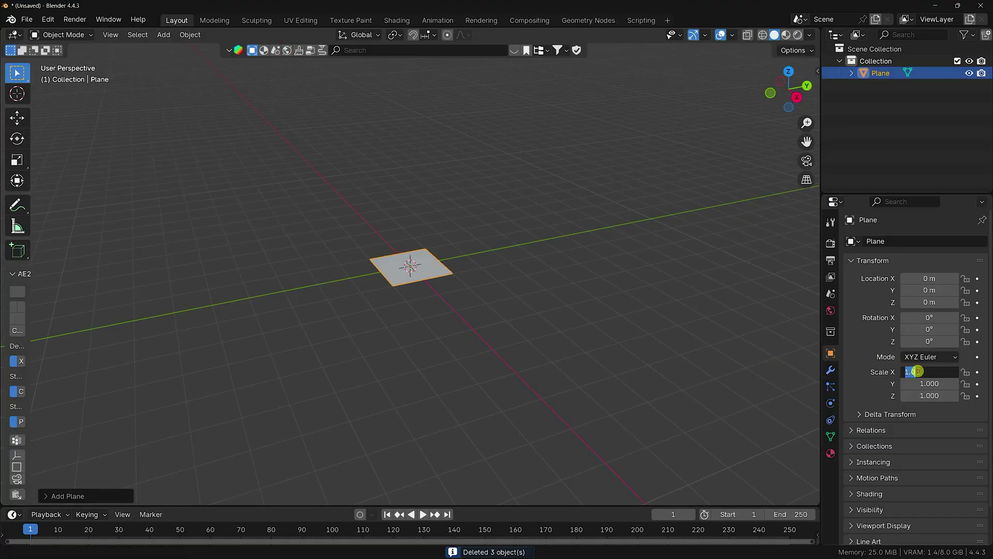
type("15")
key("Return")
left_click(919, 384)
type("15")
key("Return")
left_click(920, 395)
type("15")
key("Return")
In Edit Mode, extrude the plane's rear edge straight up along Z to form a back wall
scroll(305, 262, "down", 3)
middle_click_drag(349, 257, 398, 315)
left_click(76, 36)
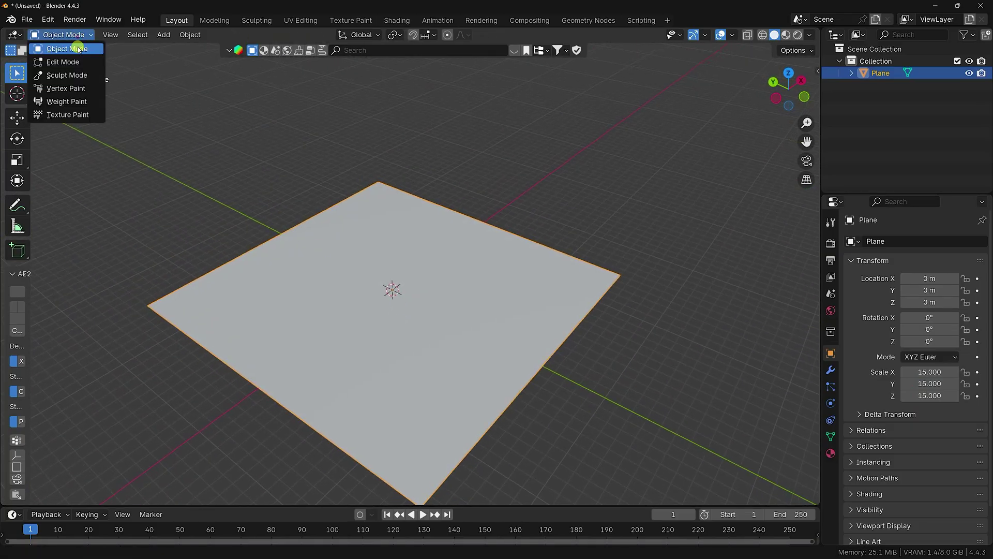
left_click(79, 60)
left_click(280, 234)
key("e")
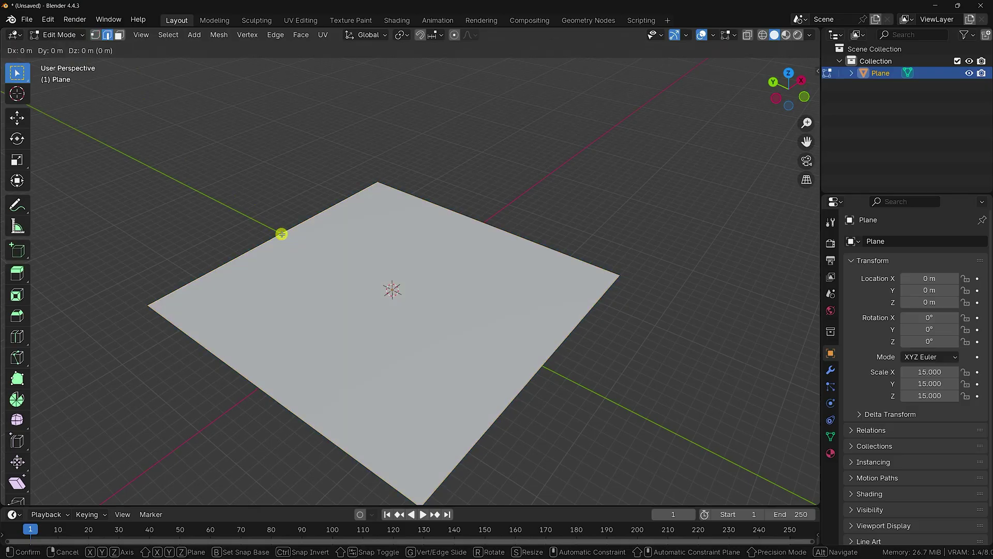
left_click(281, 234)
key("shift+space")
key("g")
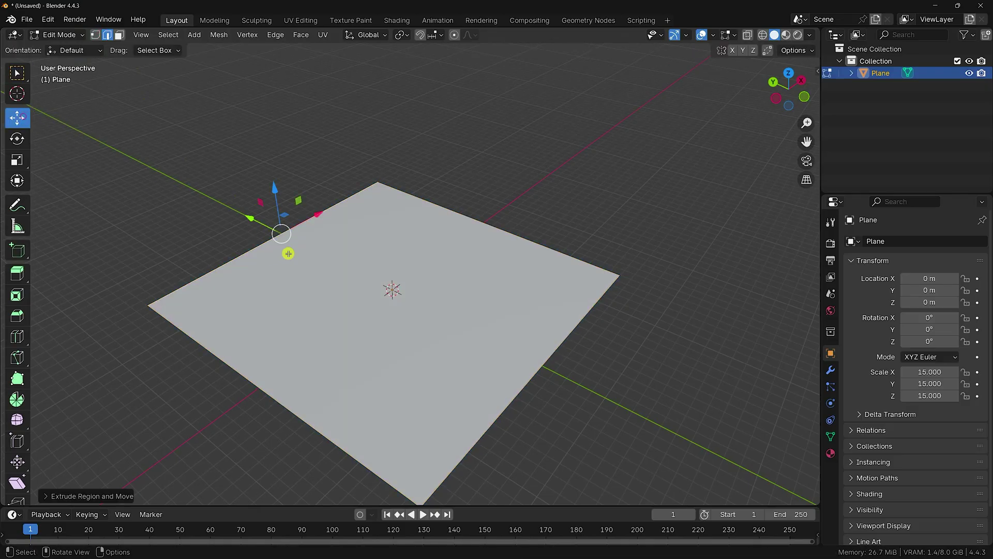
left_click_drag(276, 193, 235, 15)
Add a Bevel modifier to the plane with an amount of 0.15 m and 40 segments
mouse_move(302, 213)
middle_mouse_down()
mouse_move(301, 188)
mouse_move(295, 229)
middle_mouse_up()
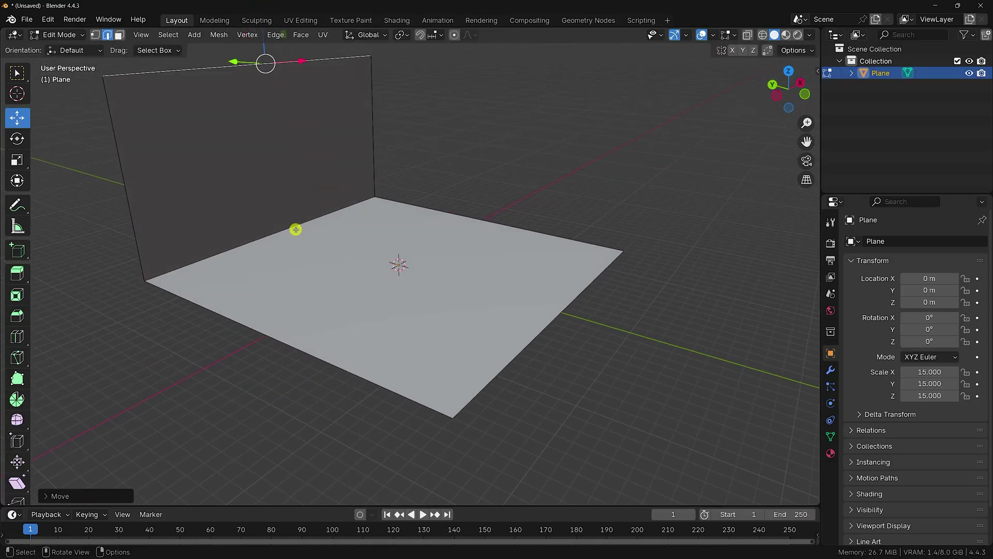
left_click(830, 370)
left_click(882, 242)
mouse_move(826, 285)
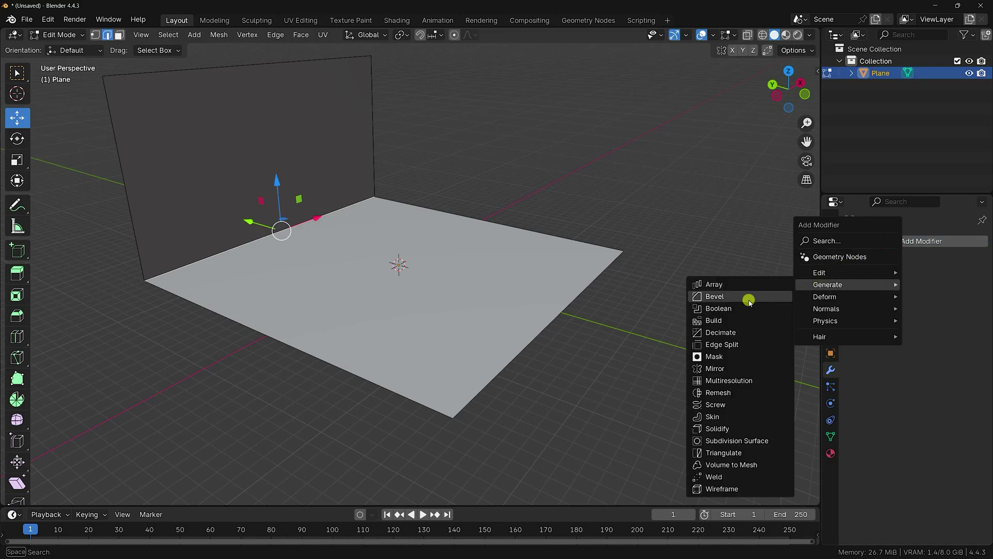
left_click(723, 297)
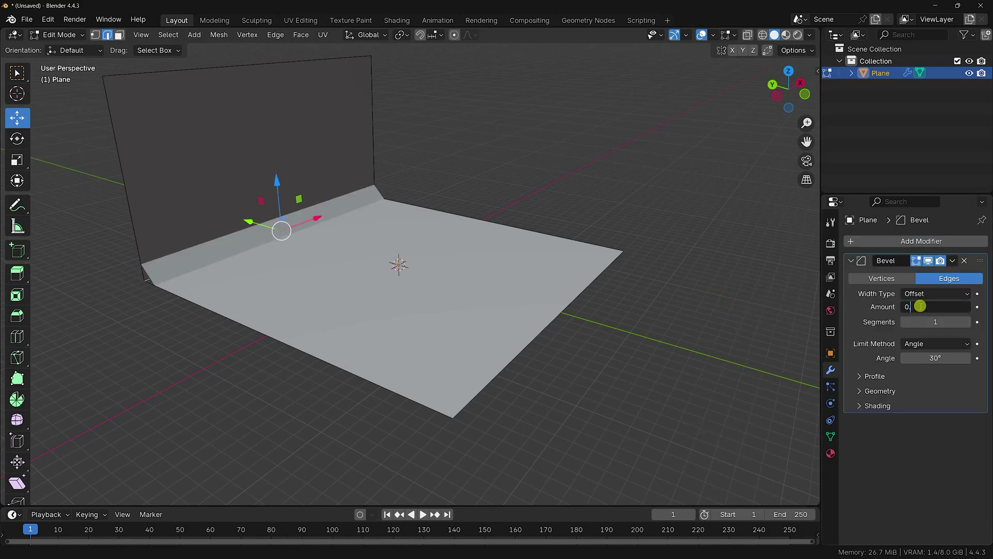
key("Return")
left_click(932, 318)
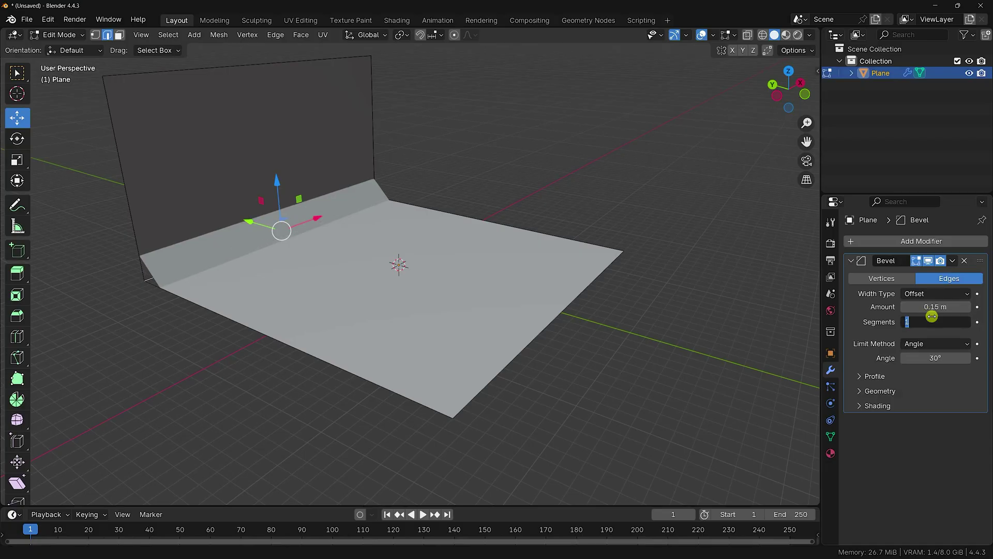
key("Return")
Return to Object Mode and apply Shade Smooth to the curved backdrop
left_click(60, 35)
left_click(70, 49)
right_click(204, 123)
left_click(205, 125)
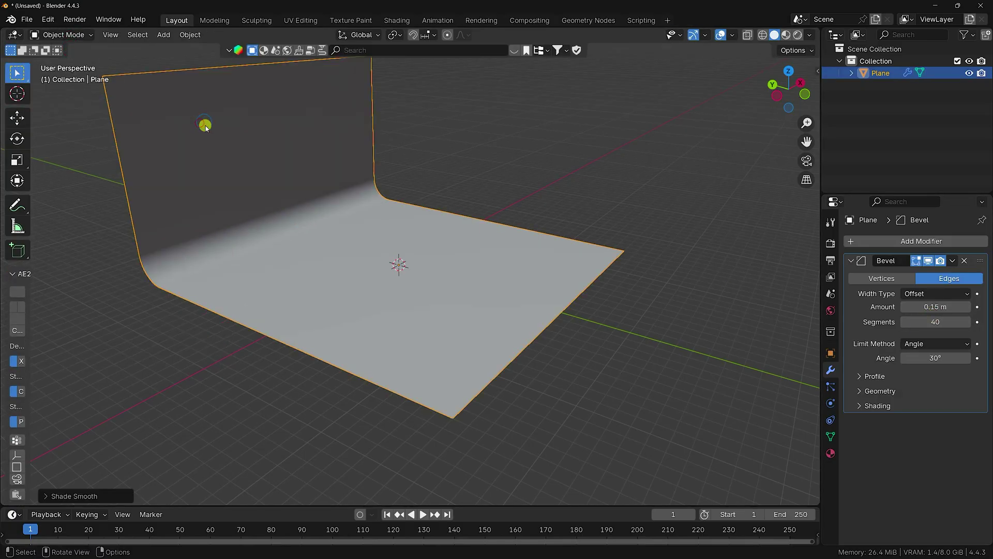
Create a new material for the backdrop with base color Value 0.2 and Roughness 0.75
middle_click_drag(331, 206, 336, 292)
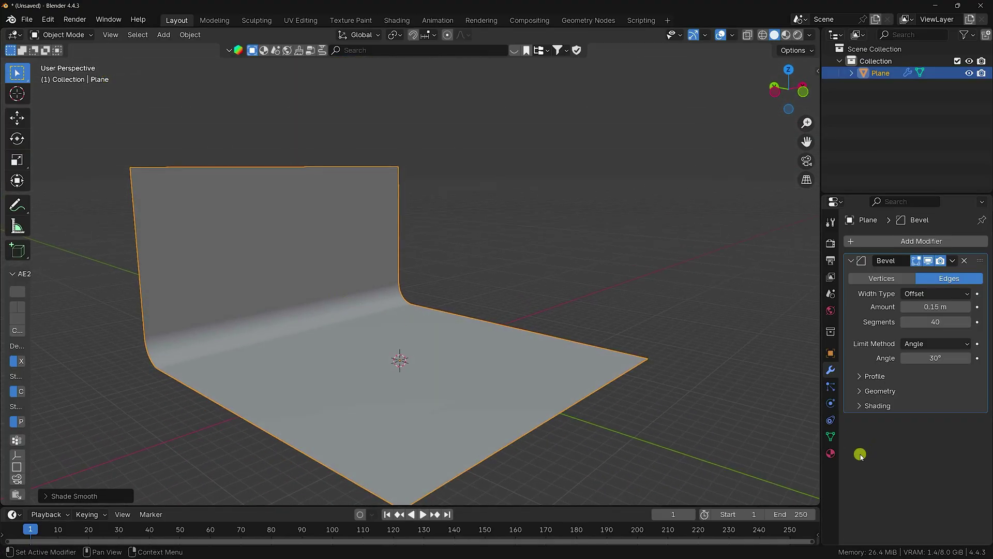
left_click(829, 454)
left_click(888, 293)
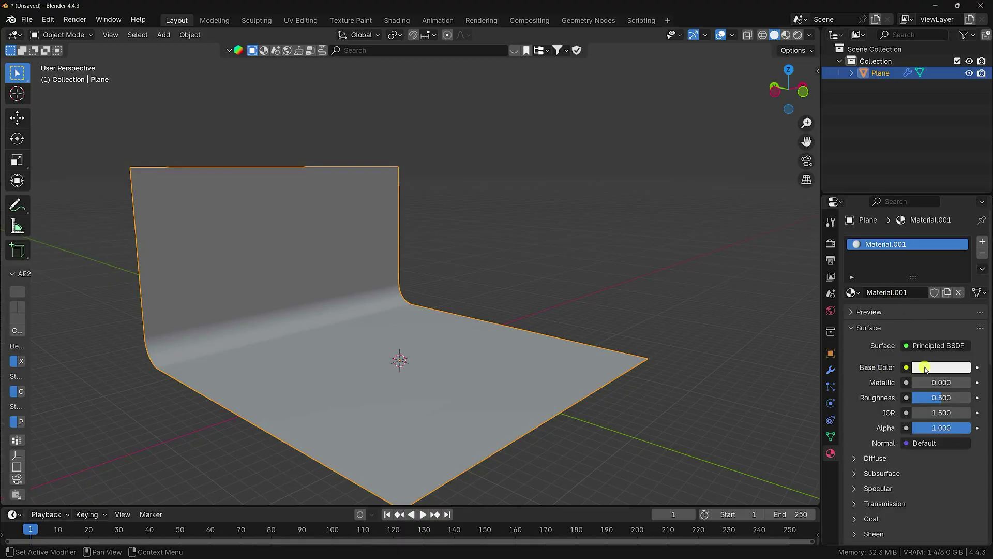
left_click(927, 368)
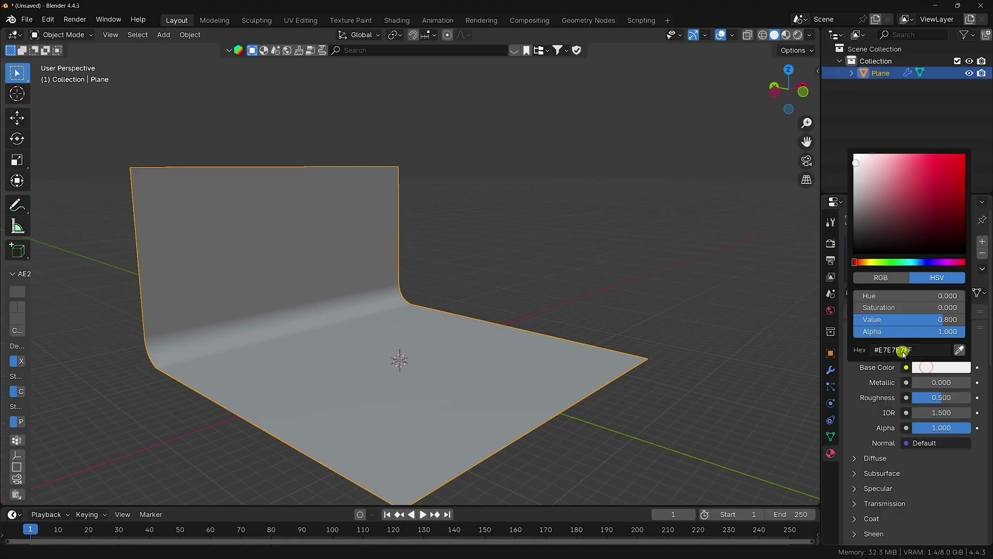
left_click(888, 321)
type("0.2")
key("Return")
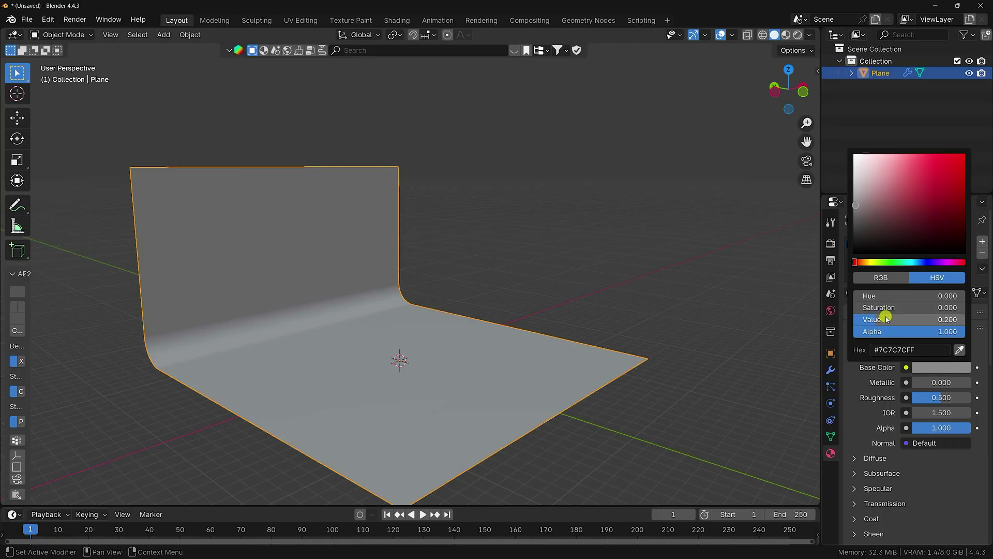
left_click(924, 397)
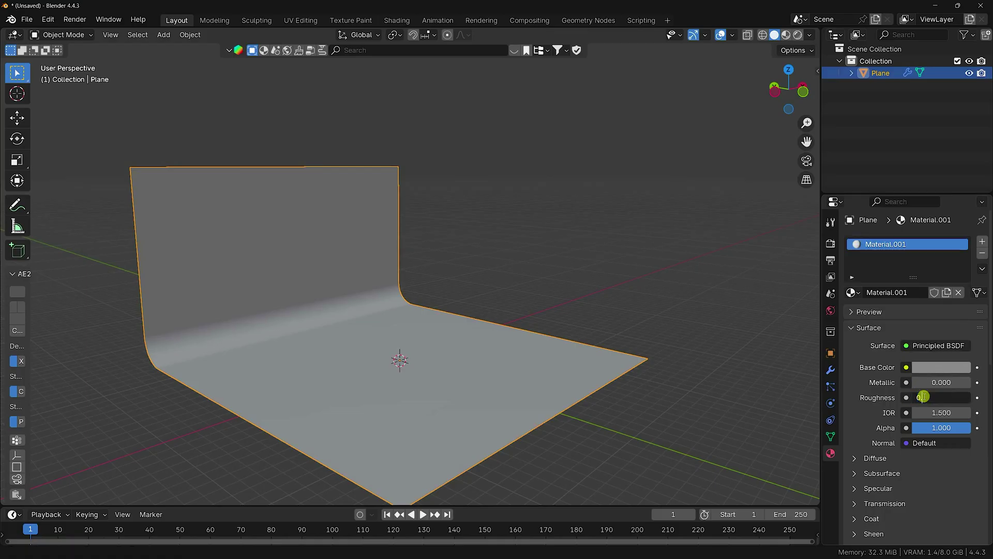
type("0.75")
key("Return")
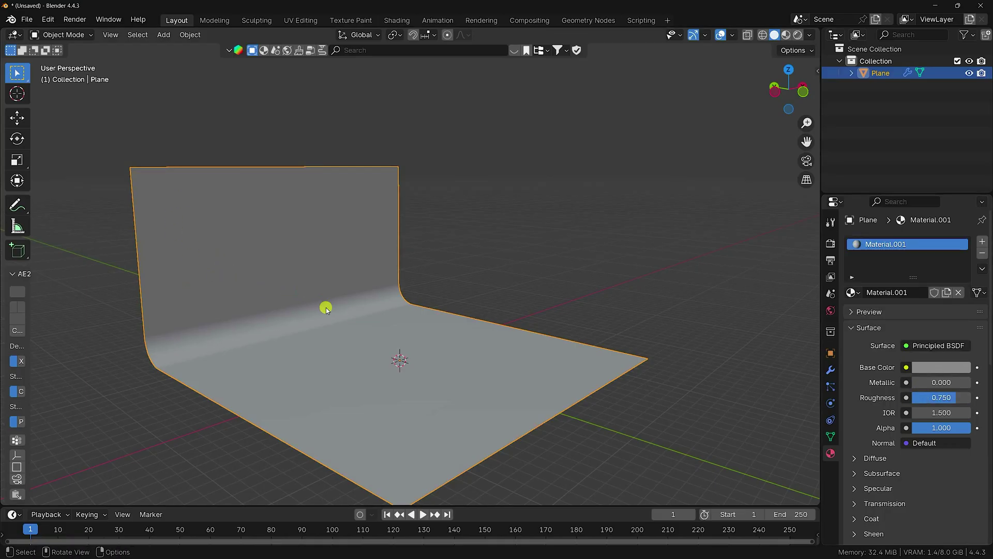
Import the glTF 2.0 pedestal model from the Product design 7 folder
scroll(326, 308, "up", 3)
middle_click_drag(315, 330, 356, 368)
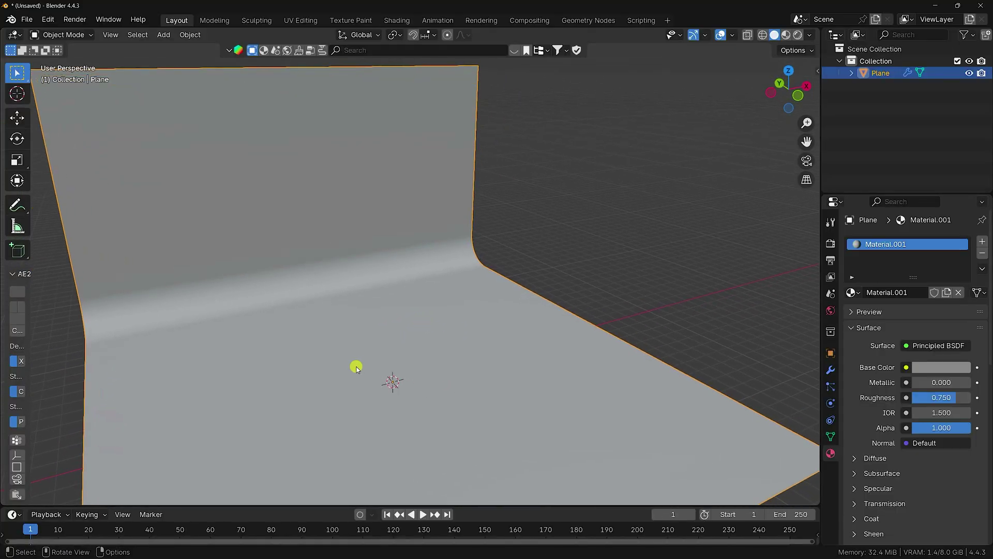
left_click(27, 20)
mouse_move(55, 190)
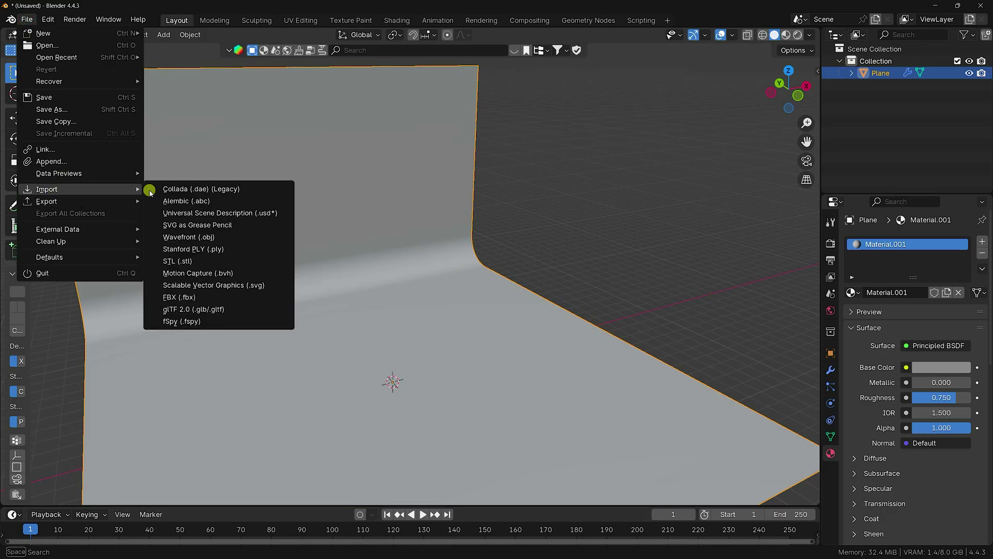
left_click(228, 309)
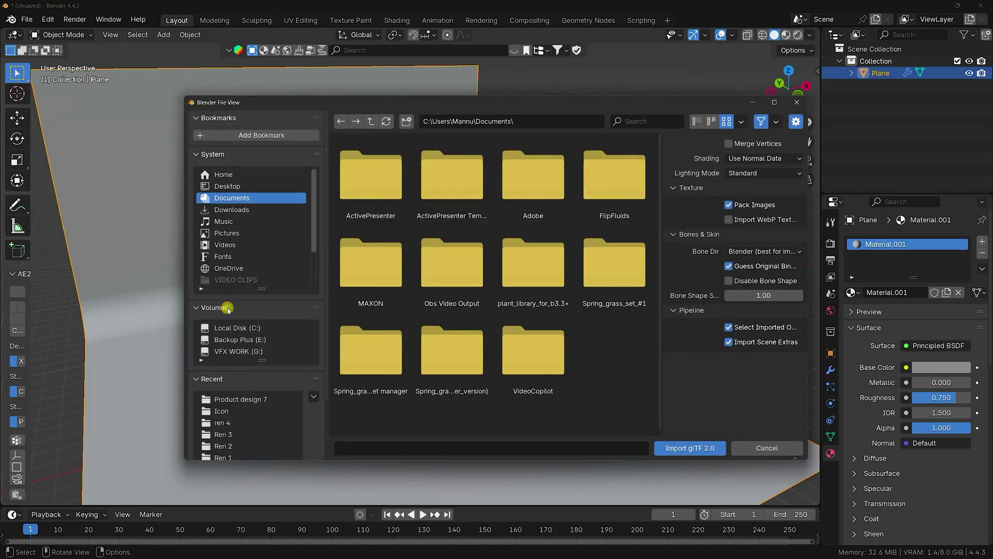
left_click(231, 403)
left_click(434, 376)
left_click(697, 452)
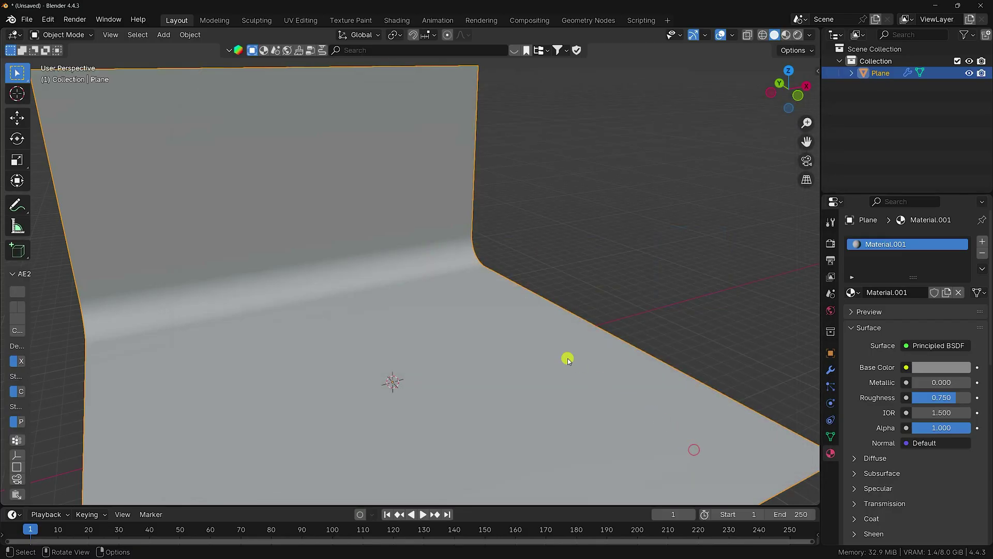
Scale the imported Sketchfab_model pedestals up uniformly to about 4
middle_click_drag(441, 385, 417, 371)
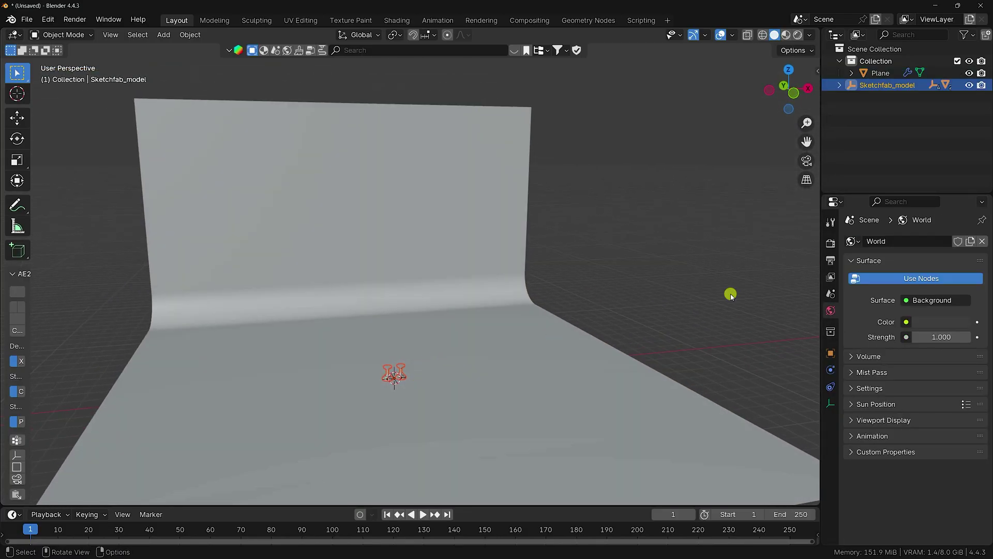
left_click(831, 352)
left_click(930, 368)
left_click(905, 391)
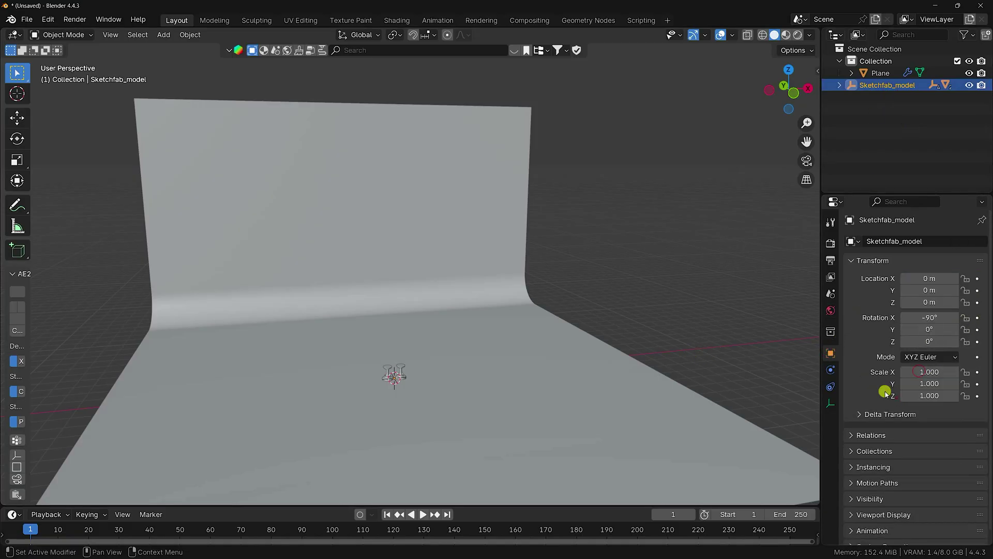
key("s")
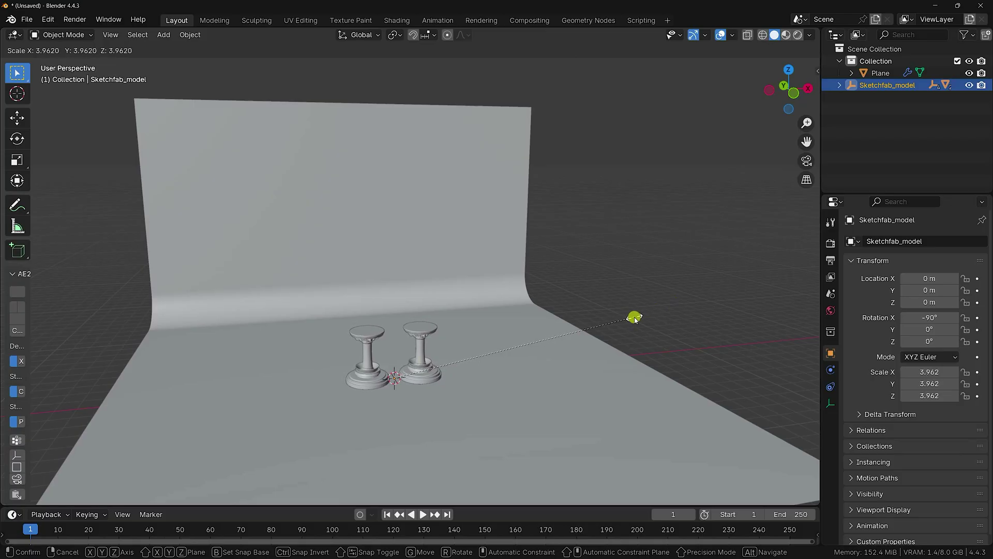
left_click(637, 316)
scroll(402, 350, "up", 8)
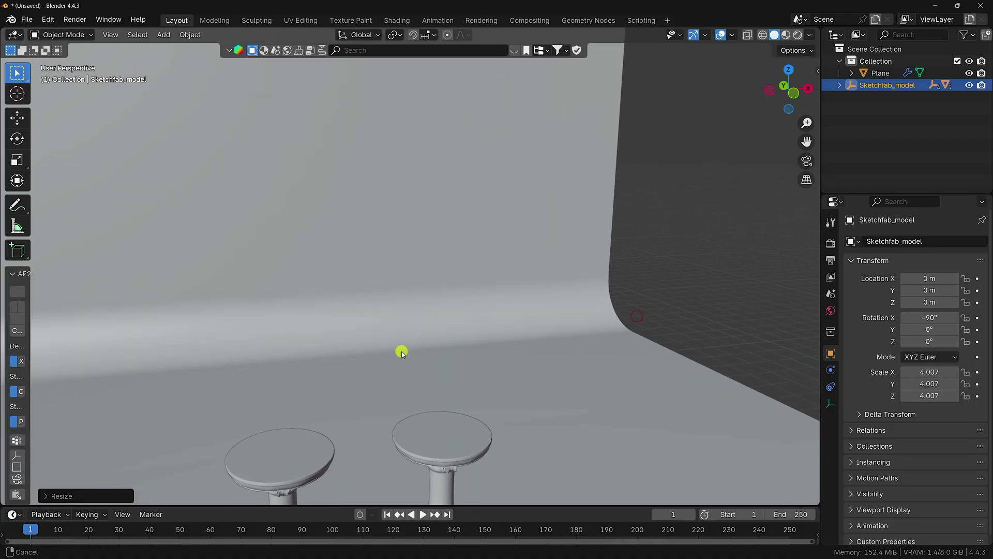
Show the scene in Material Preview shading and inspect the two textured pedestals up close
middle_click_drag(421, 301, 442, 296)
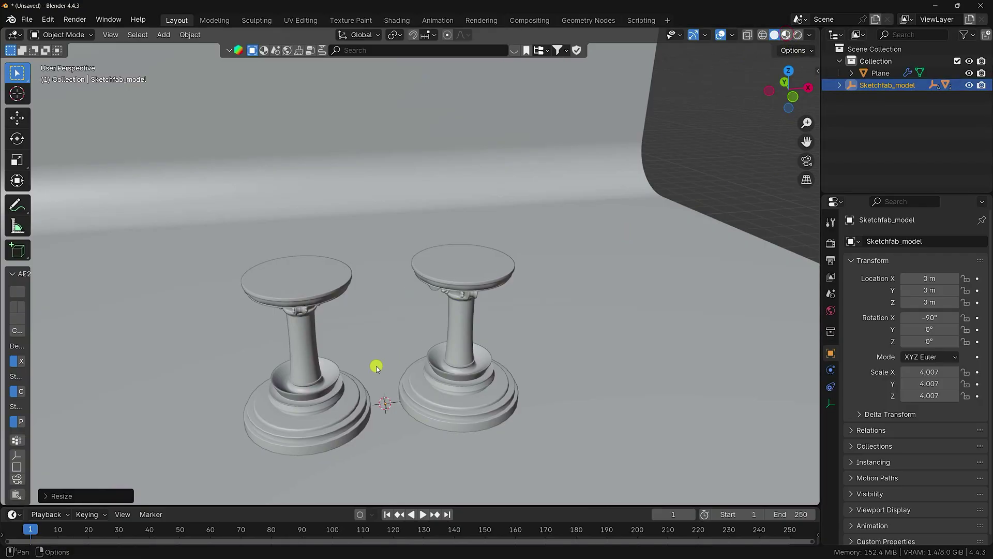
key("z")
mouse_move(371, 366)
middle_mouse_down()
mouse_move(355, 367)
mouse_move(317, 312)
mouse_move(389, 309)
middle_mouse_up()
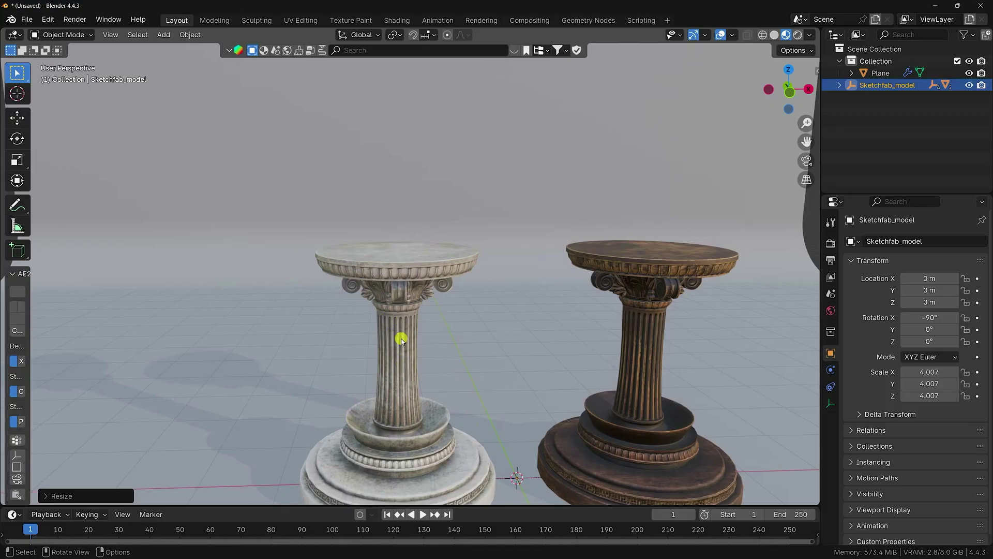
scroll(401, 333, "up", 2)
middle_click_drag(520, 357, 439, 339, "shift")
left_click(546, 239)
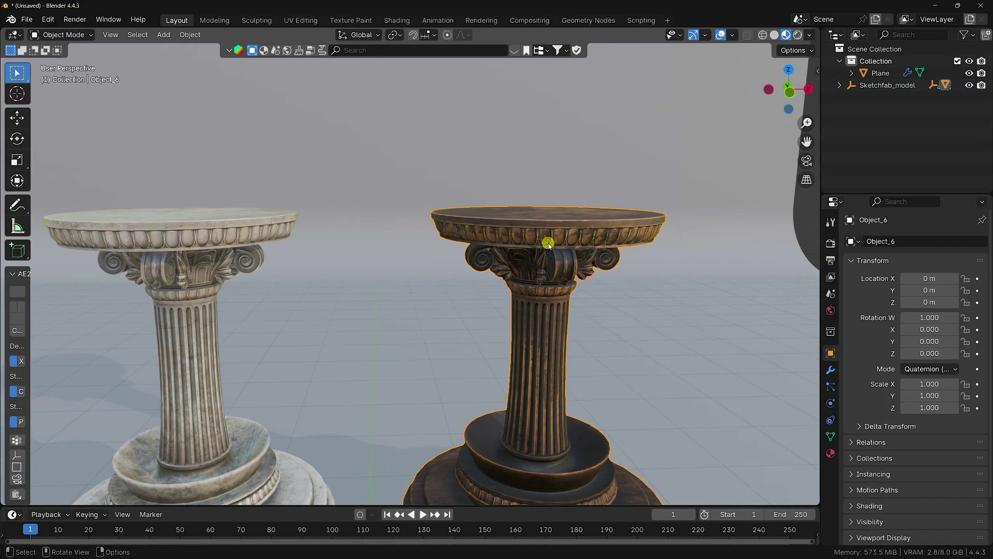
Remove the Sketchfab_model parent and the nested empties beneath it, down to the two Antique Classical Pedestal parents
right_click(887, 88)
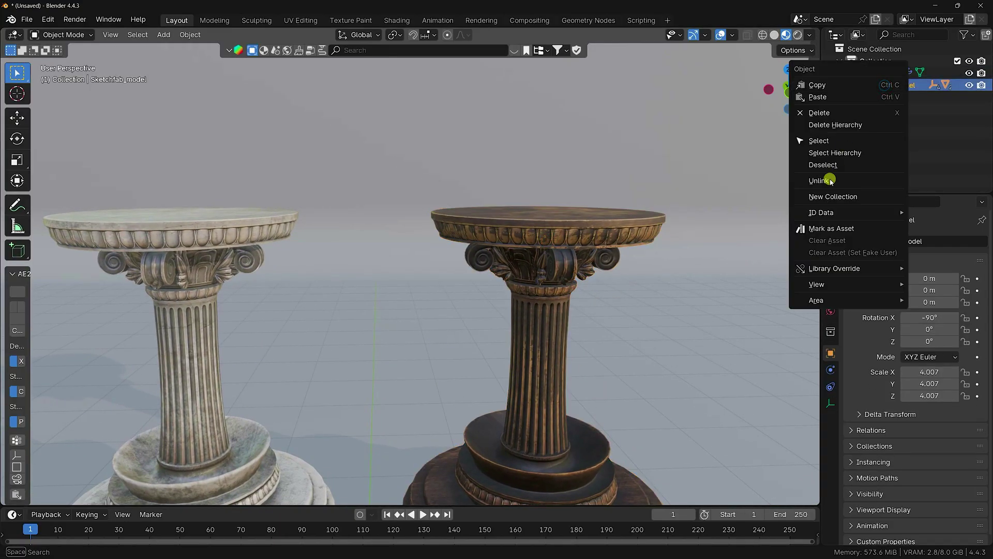
left_click(823, 180)
left_click(879, 86)
right_click(880, 86)
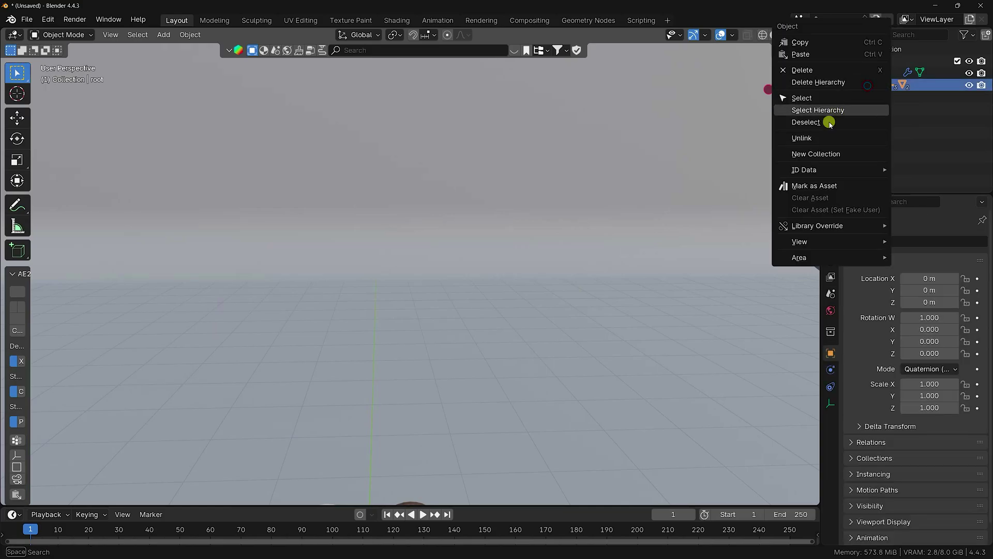
left_click(829, 122)
right_click(881, 88)
left_click(835, 125)
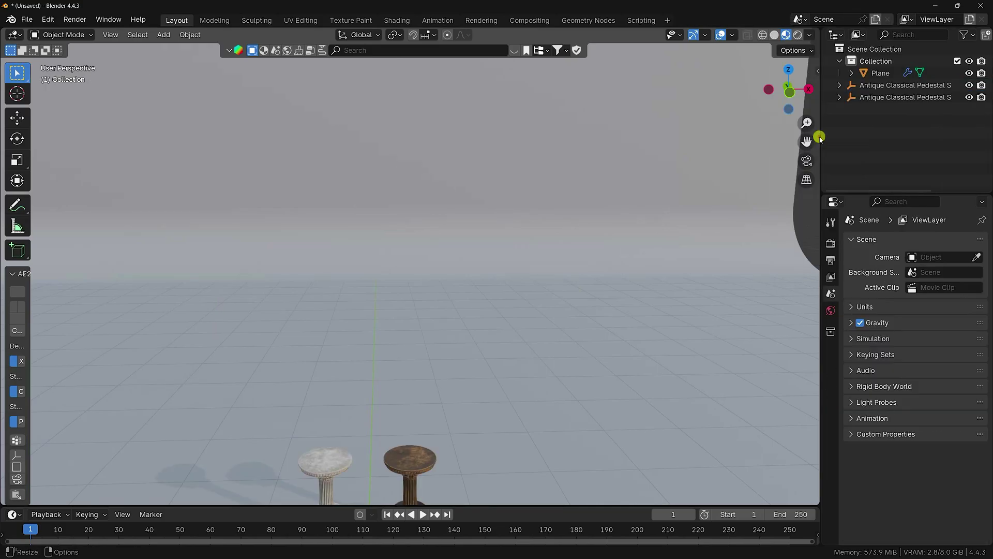
Delete the dark brown pedestal and remove the leftover parent empties, keeping only the white stone pedestal mesh
scroll(517, 233, "down", 3)
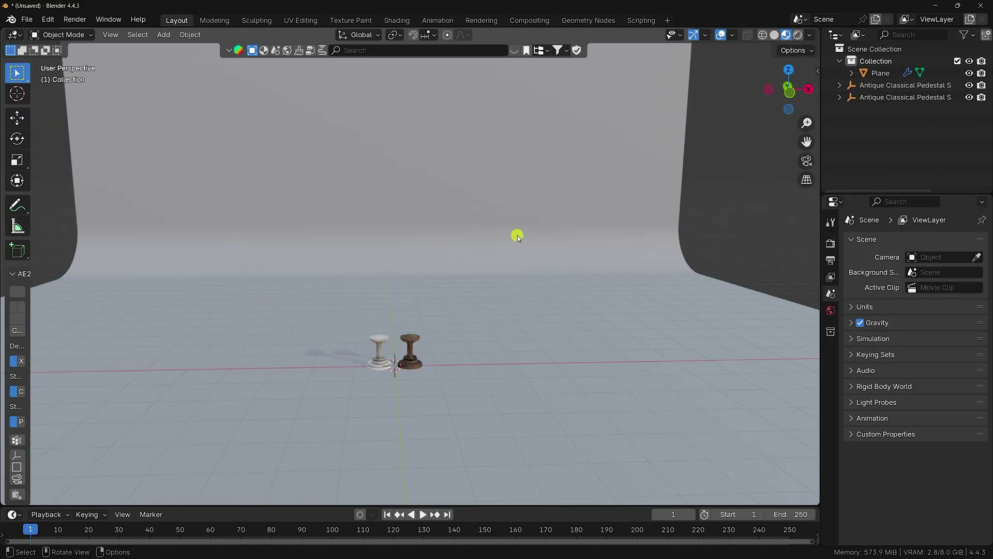
scroll(412, 368, "up", 2)
left_click(410, 383)
key("Delete")
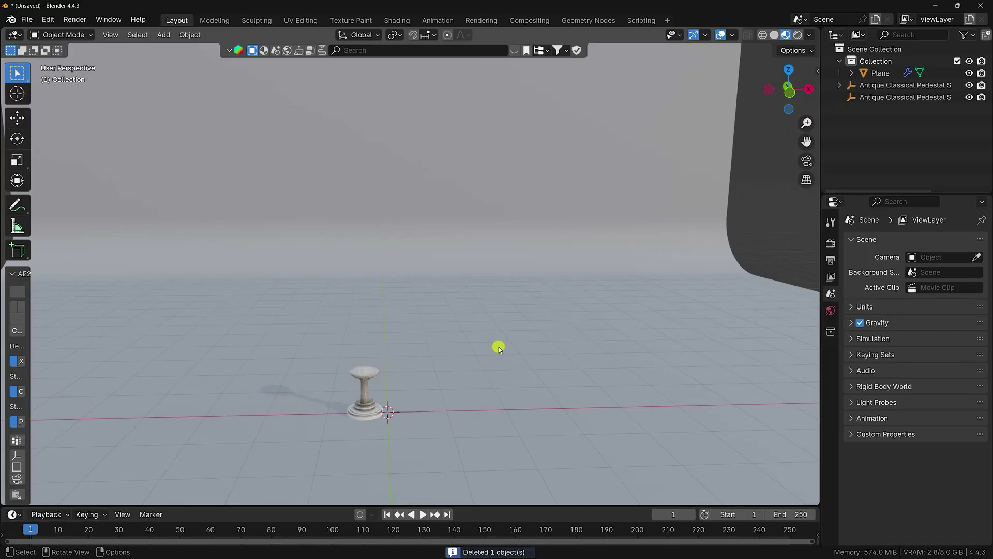
left_click(878, 86)
right_click(878, 86)
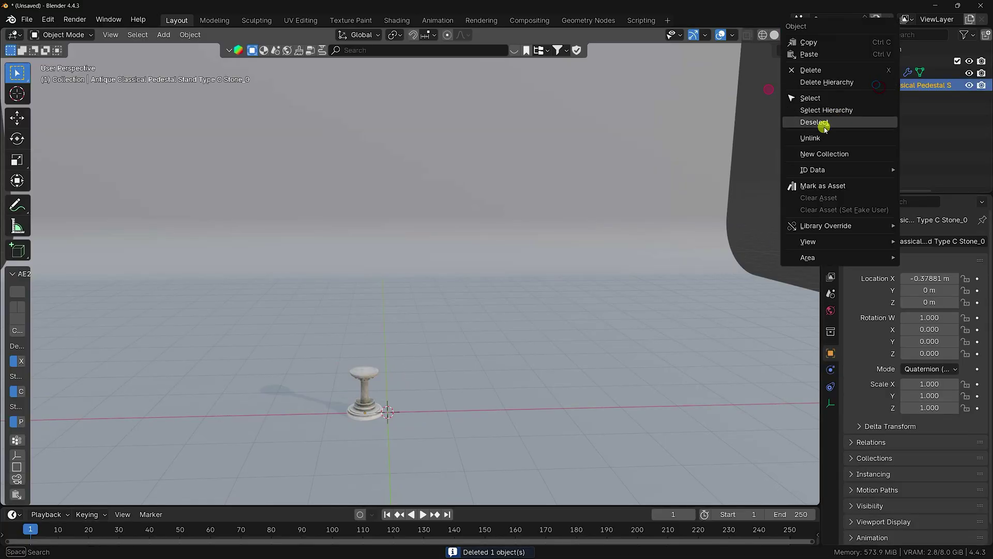
left_click(823, 130)
Set the scale of the stone pedestal Object_4 to 4 on X, Y and Z
left_click(870, 87)
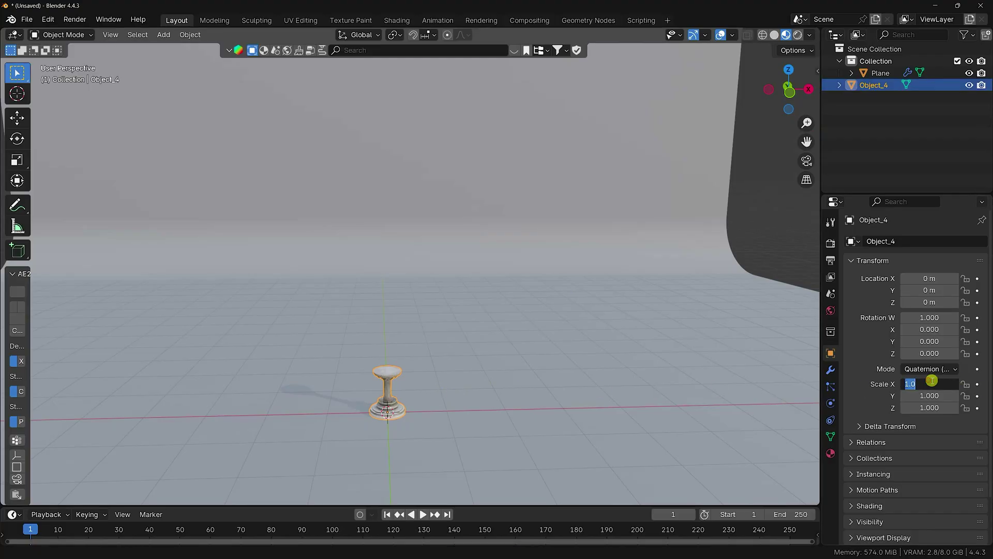
type("4")
key("Tab")
type("4")
key("Tab")
type("4")
key("Return")
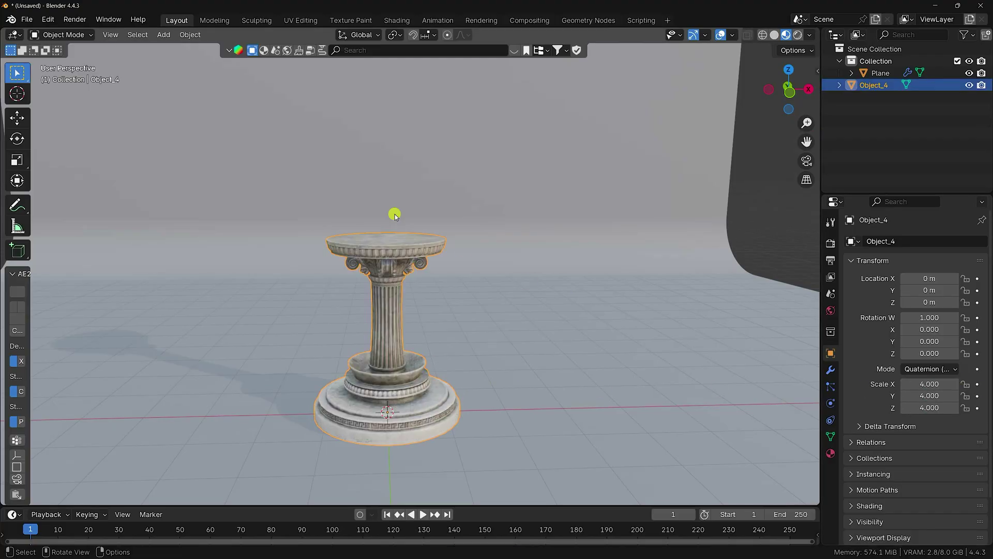
Activate the Move tool and place Object_4 inside the scene's Collection, collapsing that collection
mouse_move(392, 280)
middle_mouse_down()
mouse_move(526, 290)
mouse_move(388, 285)
middle_mouse_up()
scroll(388, 285, "up", 5)
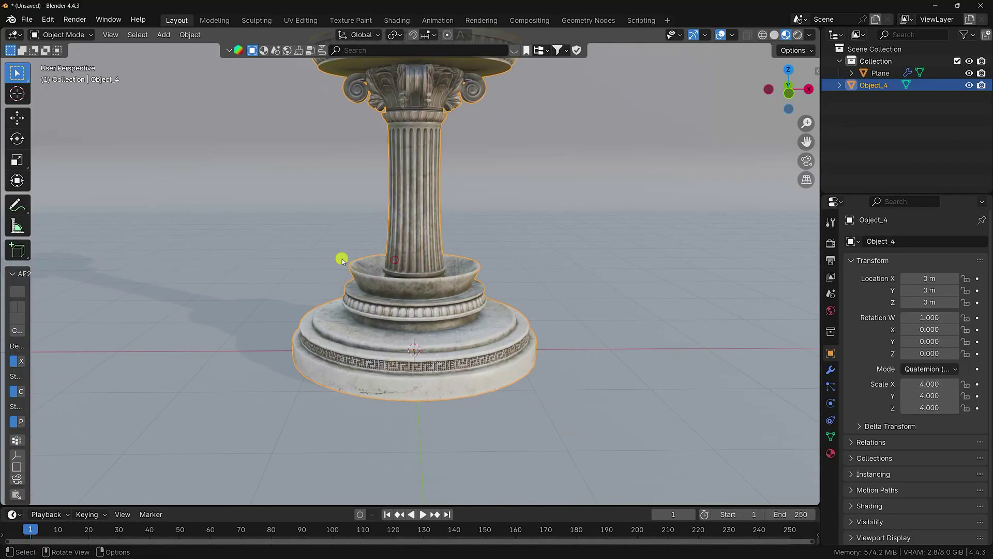
left_click(17, 117)
middle_click_drag(466, 257, 469, 357, "shift")
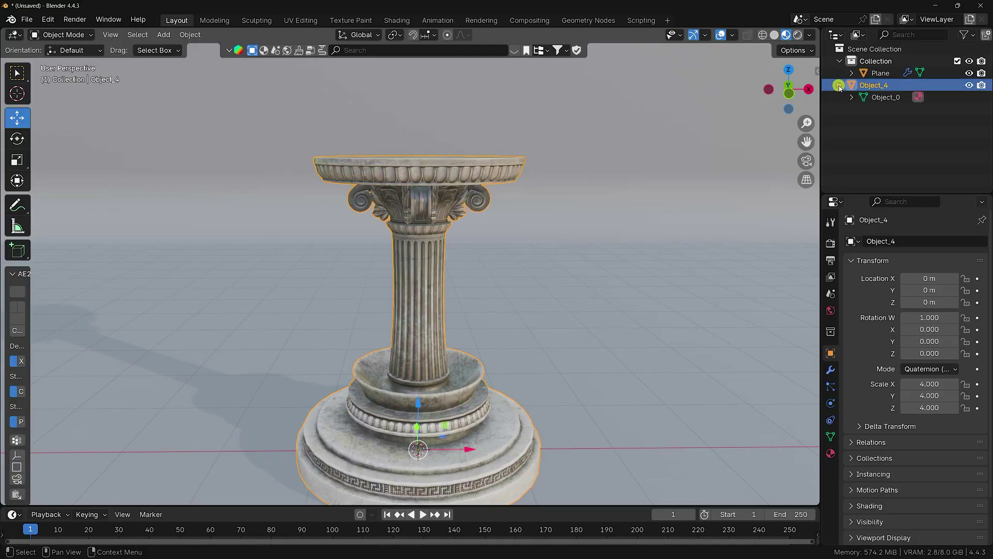
left_click_drag(840, 84, 881, 63)
left_click(840, 61)
left_click(865, 102)
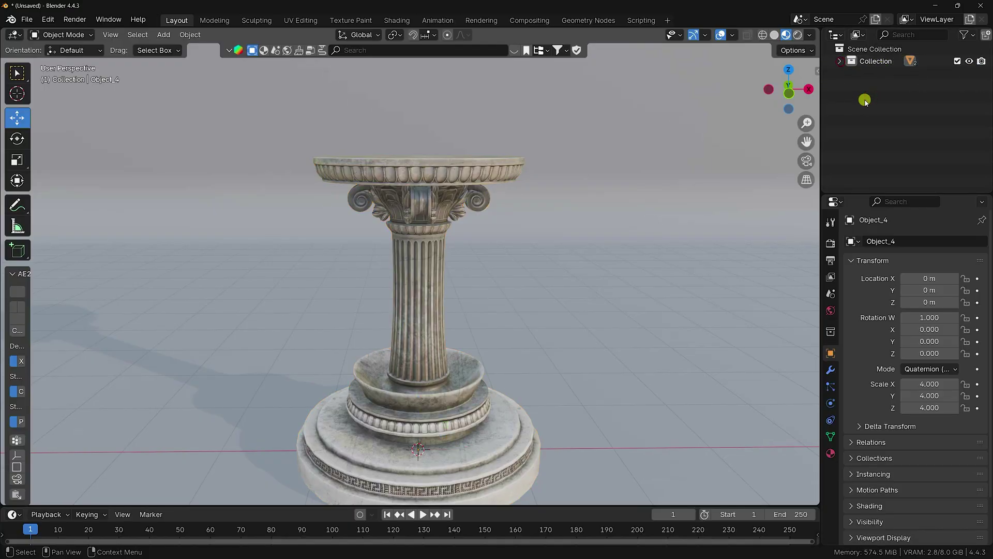
Append the Perfume collection from A.blend in the Product design 7 File folder
left_click(26, 19)
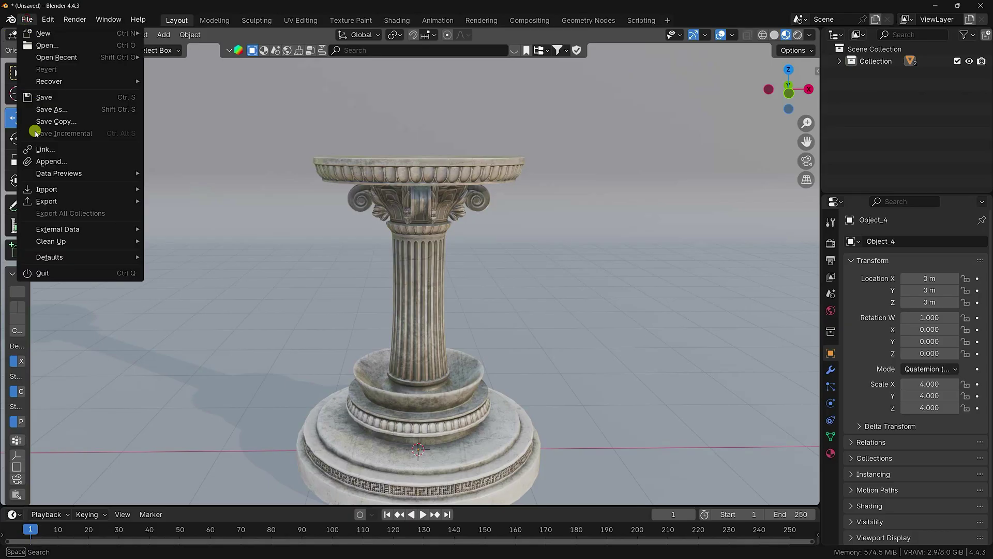
left_click(51, 161)
left_click(255, 206)
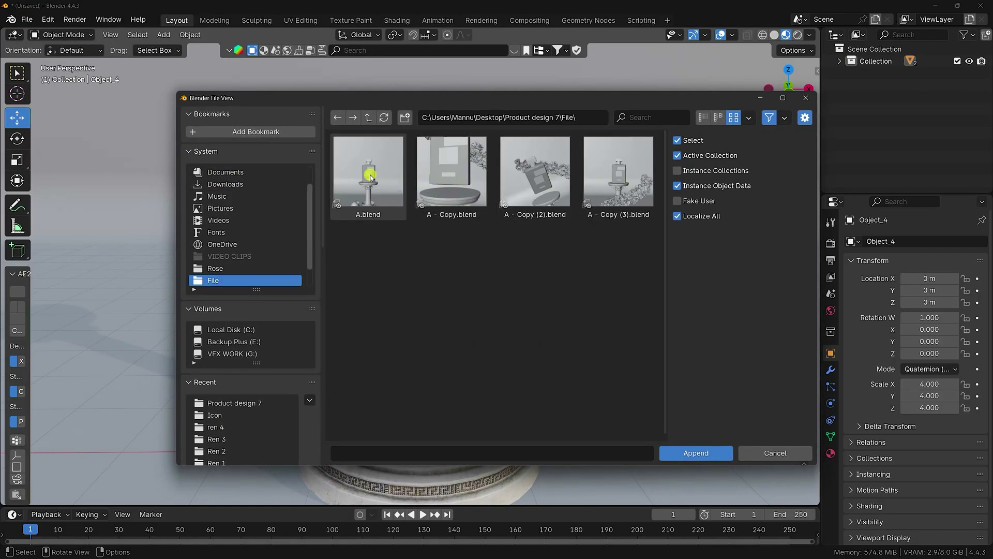
double_click(385, 192)
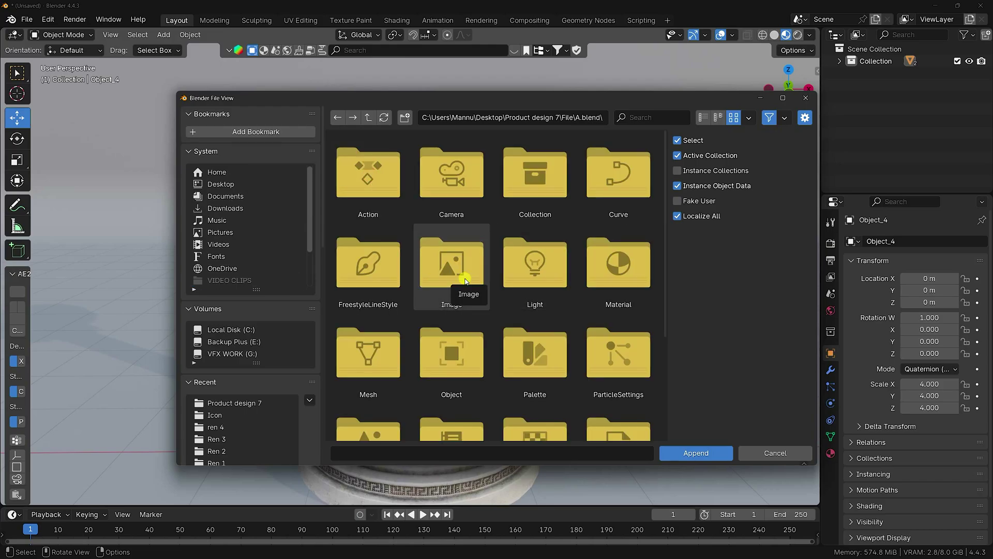
double_click(538, 209)
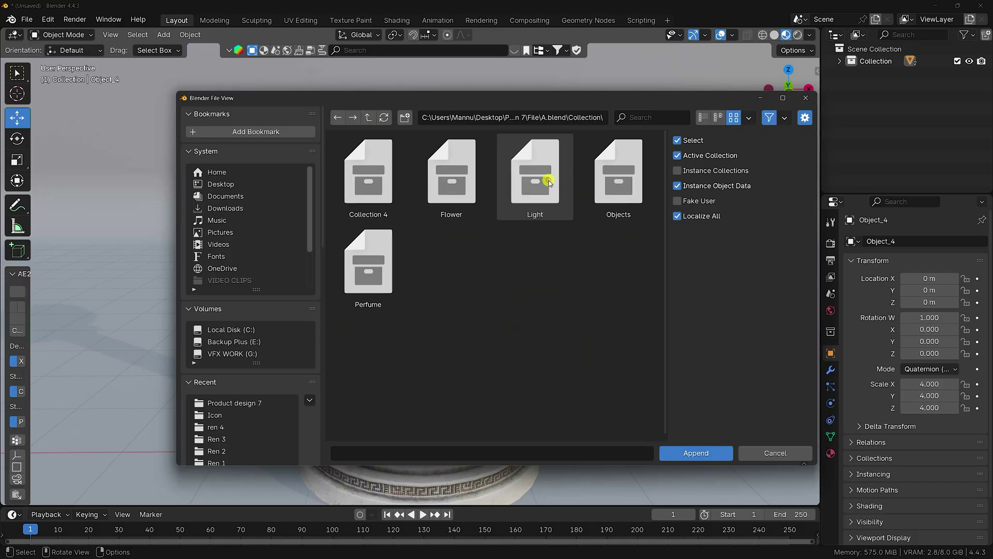
double_click(340, 265)
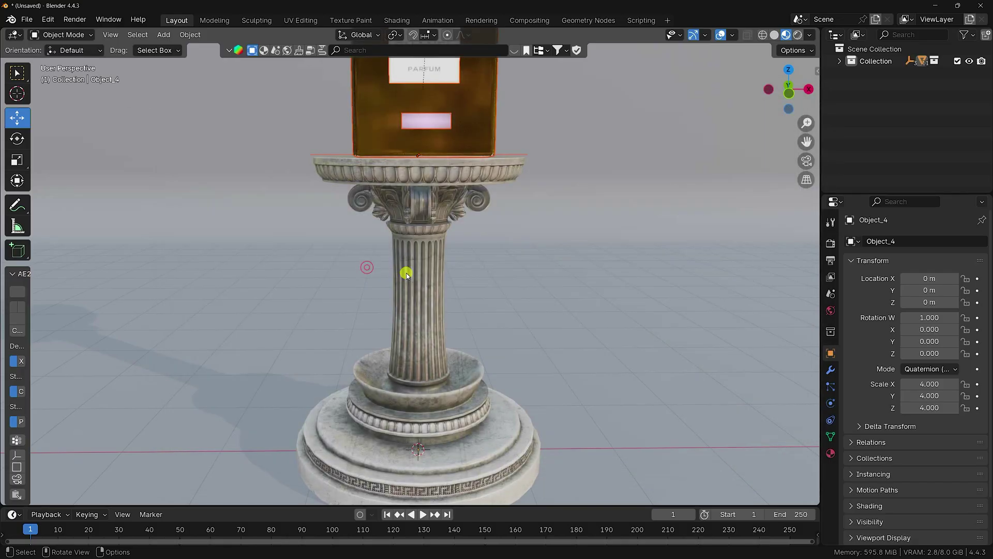
Inspect the perfume bottle, move the Perfume collection directly under Scene Collection, and make Collection active
scroll(406, 273, "down", 4)
scroll(427, 210, "up", 4)
middle_click_drag(437, 248, 421, 288)
scroll(421, 288, "up", 4)
middle_click_drag(421, 328, 614, 234)
scroll(414, 375, "down", 5)
left_click(839, 61)
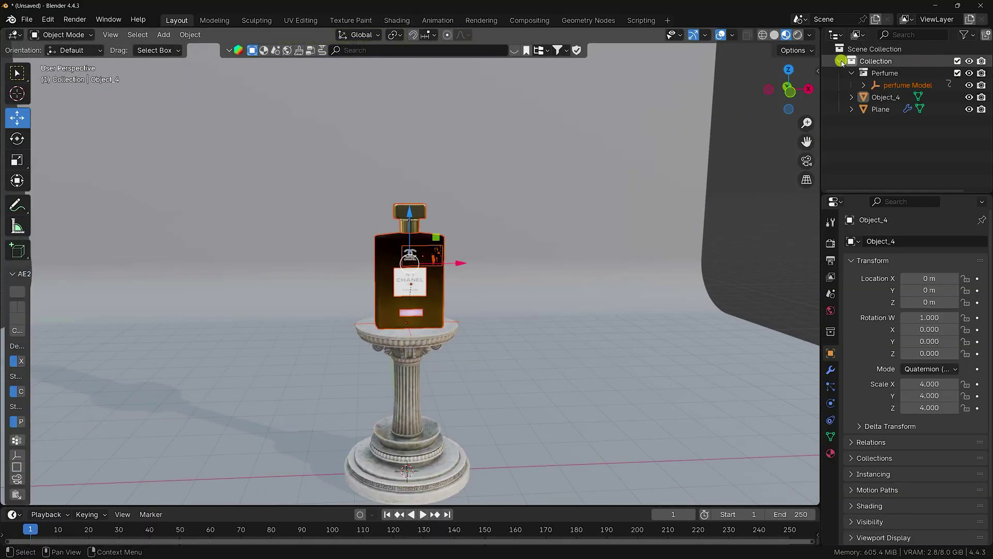
left_click_drag(878, 76, 876, 123)
left_click(882, 61)
Add a camera and move it in front of the pedestal, to about -8 m on Y and 4.12 m on Z
left_click(164, 35)
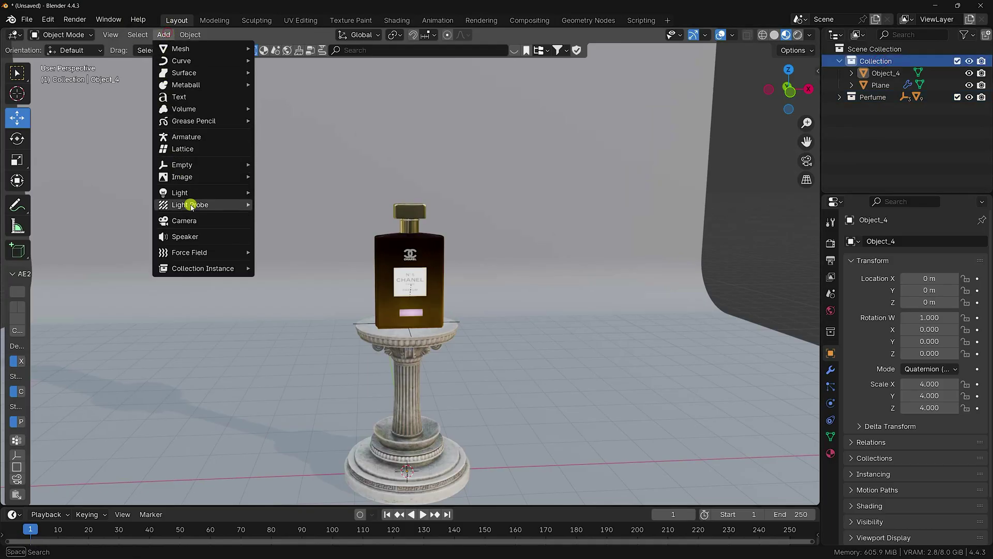
left_click(186, 221)
middle_click_drag(187, 222, 501, 334)
left_click_drag(343, 373, 538, 350)
left_click_drag(590, 300, 601, 198)
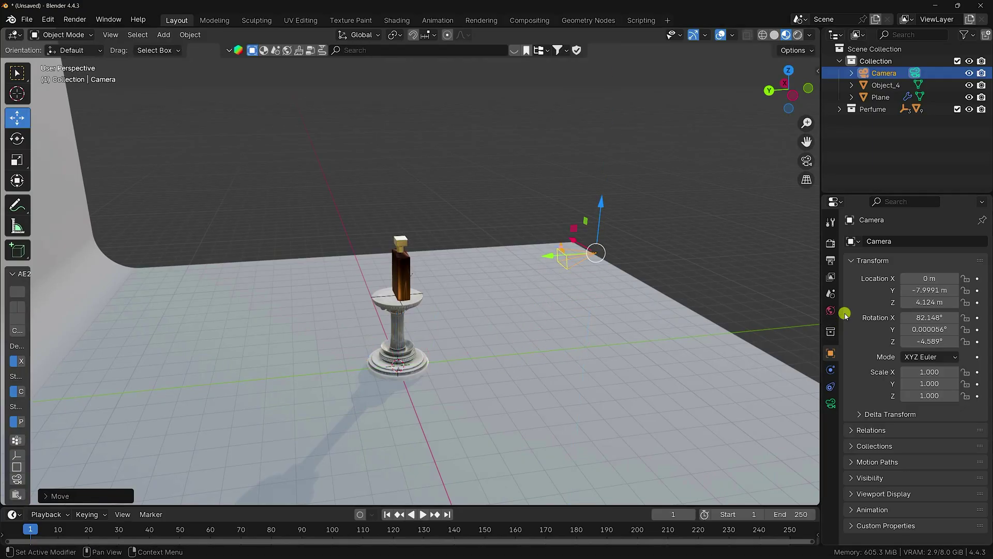
Set the camera's rotation to 90° on X, 0° on Y and 0° on Z
left_click(949, 318)
type("90")
key("Tab")
type("0")
key("Tab")
type("0")
key("Return")
Set the camera's Y location to -8 m and look through the camera
left_click(917, 290)
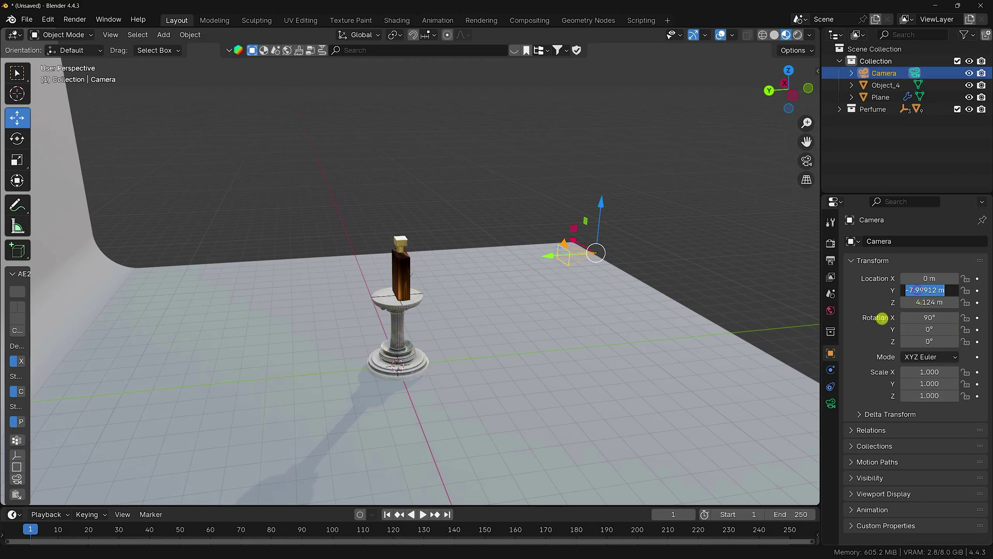
type("-8")
key("Return")
key("KP_0")
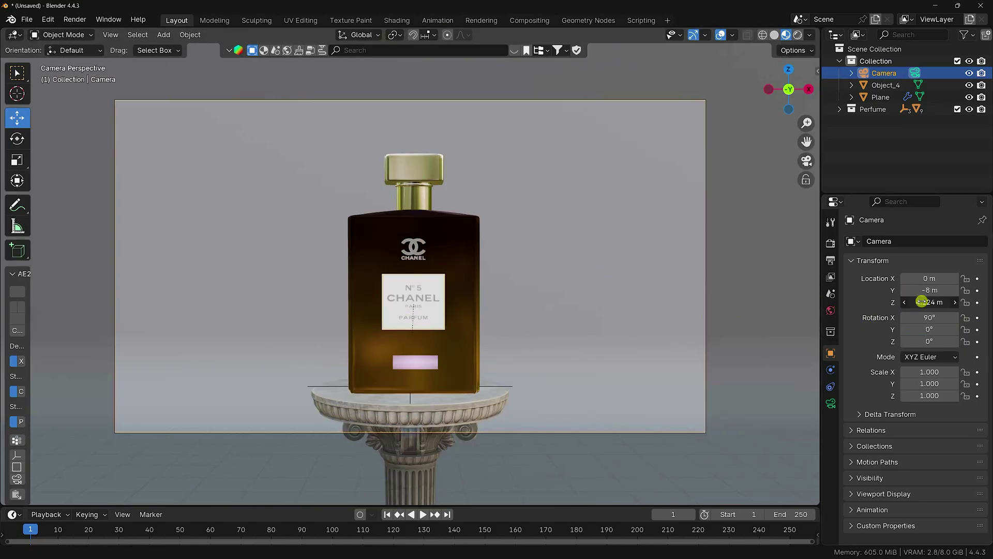
Select the perfume Model empty, enlarge the timeline, and preview its imported animation before returning to the first frame
left_click(379, 342)
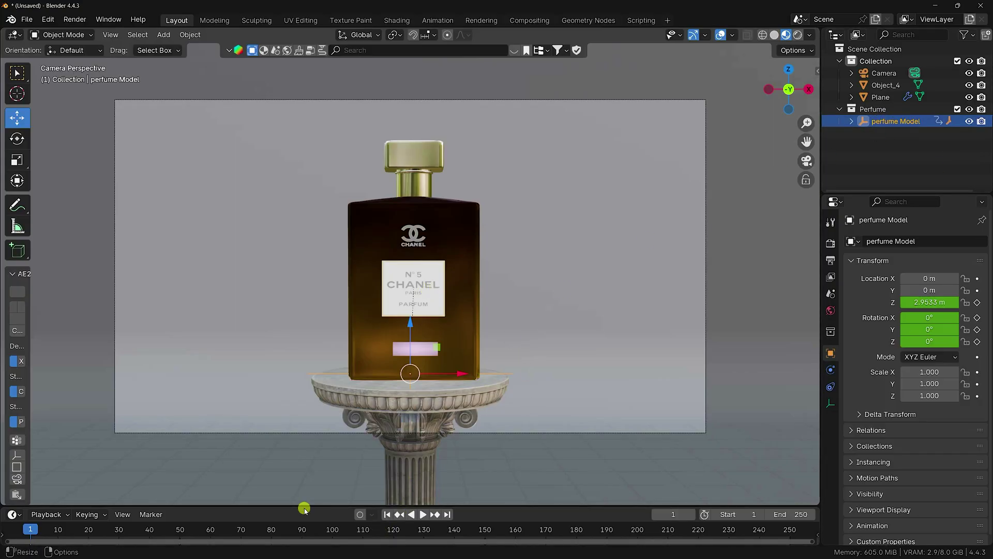
left_click_drag(304, 507, 232, 475)
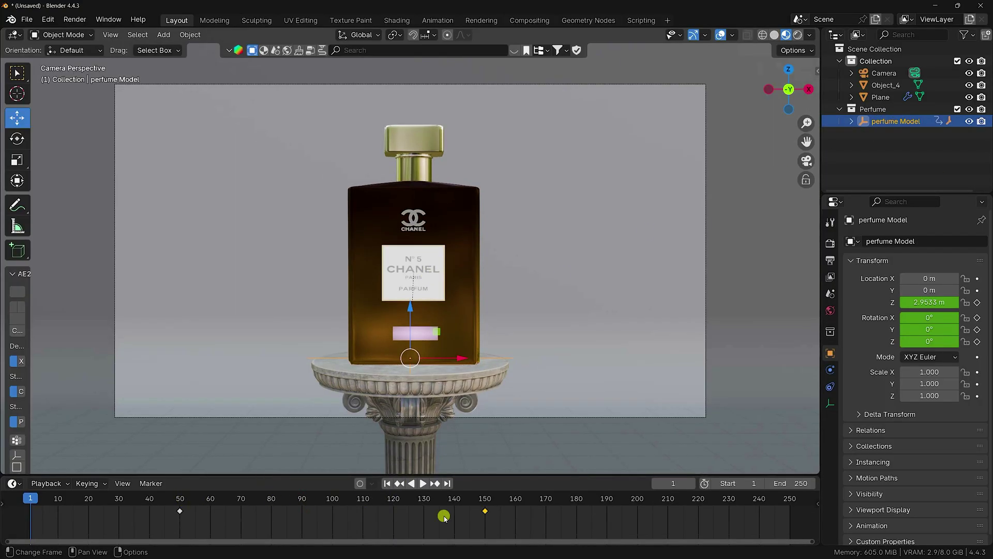
left_click(423, 484)
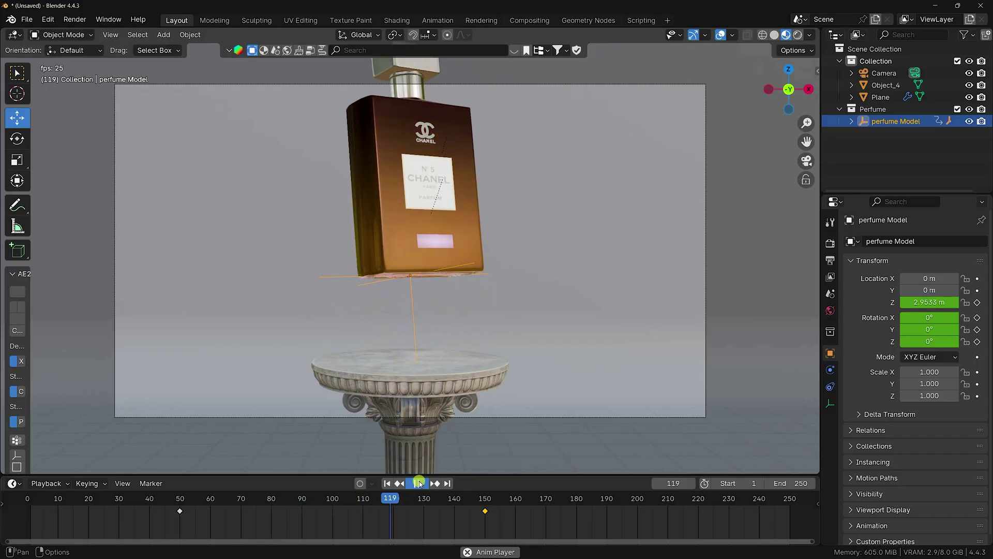
left_click(424, 484)
left_click(387, 483)
Delete the perfume Model's existing keyframes and insert location and rotation keyframes at frame 50
left_click_drag(523, 528, 174, 514)
key("Delete")
left_click(180, 500)
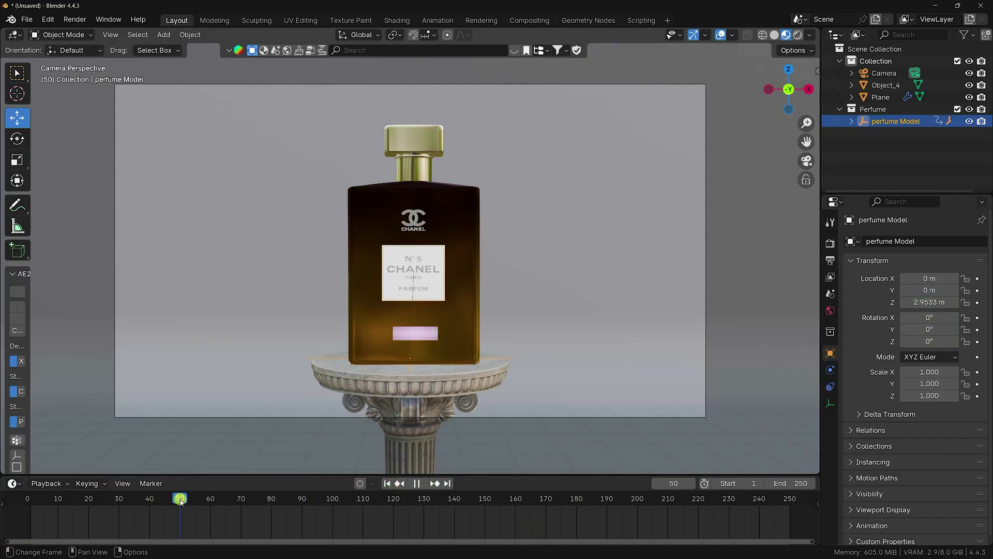
left_click(976, 280)
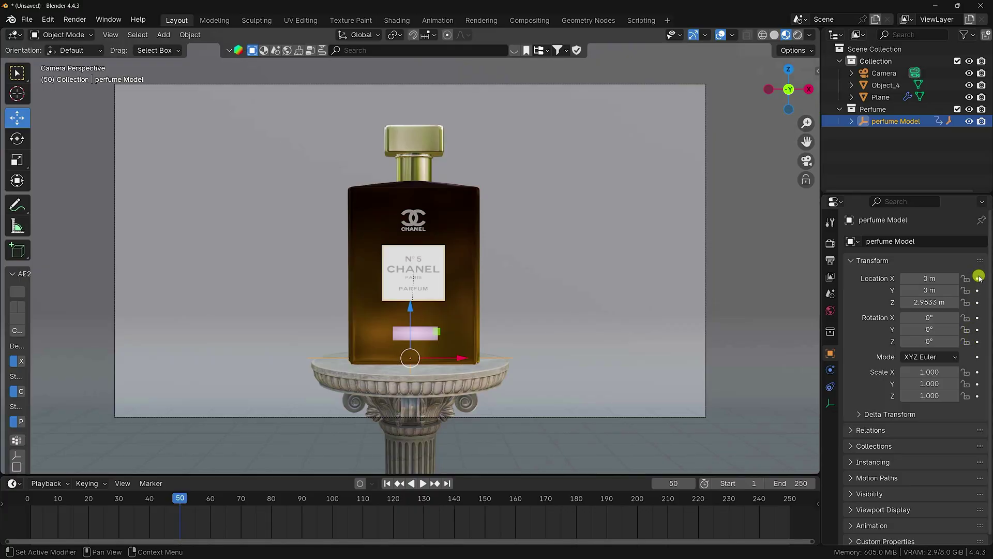
left_click(977, 280)
left_click(977, 341)
left_click(191, 553)
At frame 150, raise the perfume Model to 4 m on Z and keyframe that location
left_click_drag(179, 498, 385, 499)
key("space")
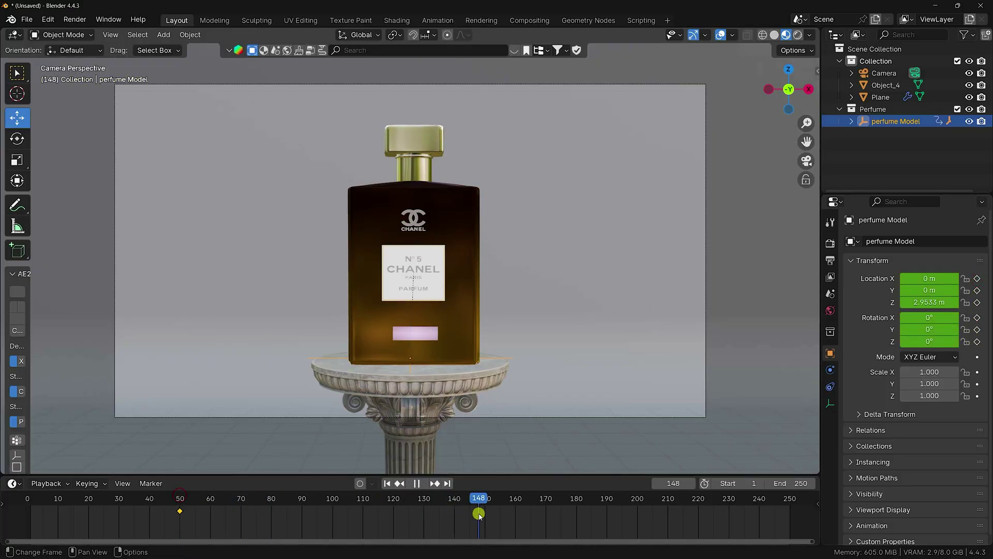
key("space")
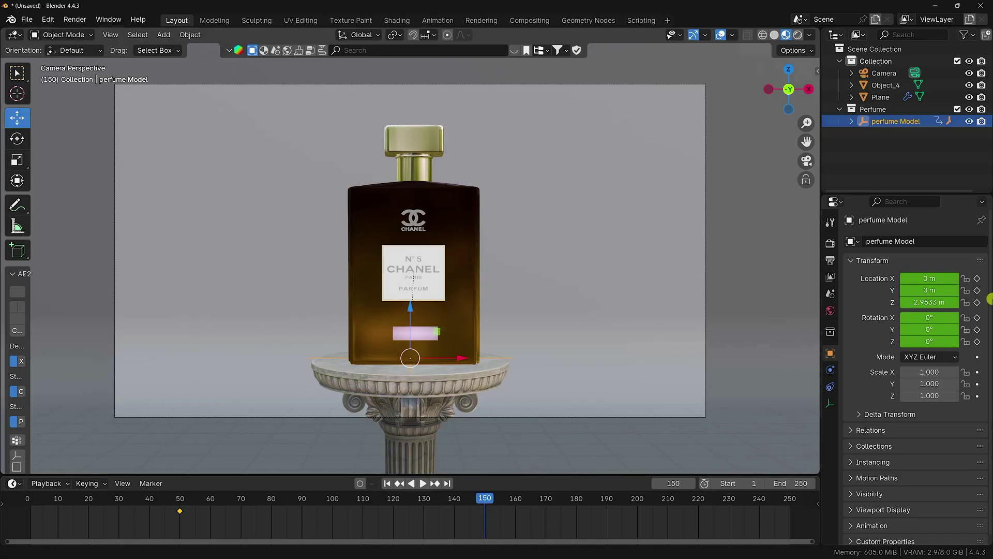
mouse_move(924, 303)
left_mouse_down()
mouse_move(140, 306)
mouse_move(924, 304)
left_mouse_up()
left_click(924, 303)
type("4")
key("Return")
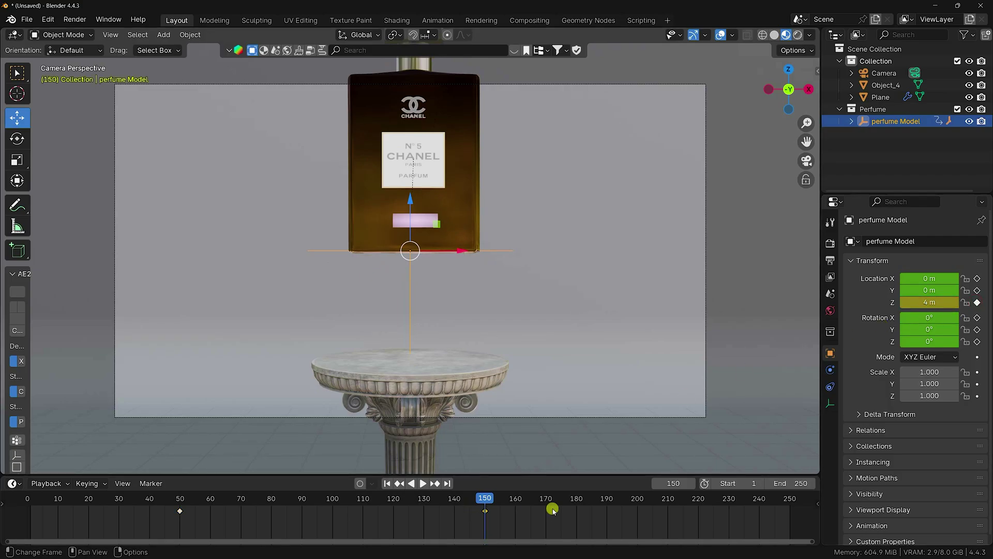
At frame 150, set the perfume Model's rotation to X -10° and Z 45°, keyframe Z, and play the animation from the start
left_click(928, 317)
left_click_drag(930, 318, 133, 317)
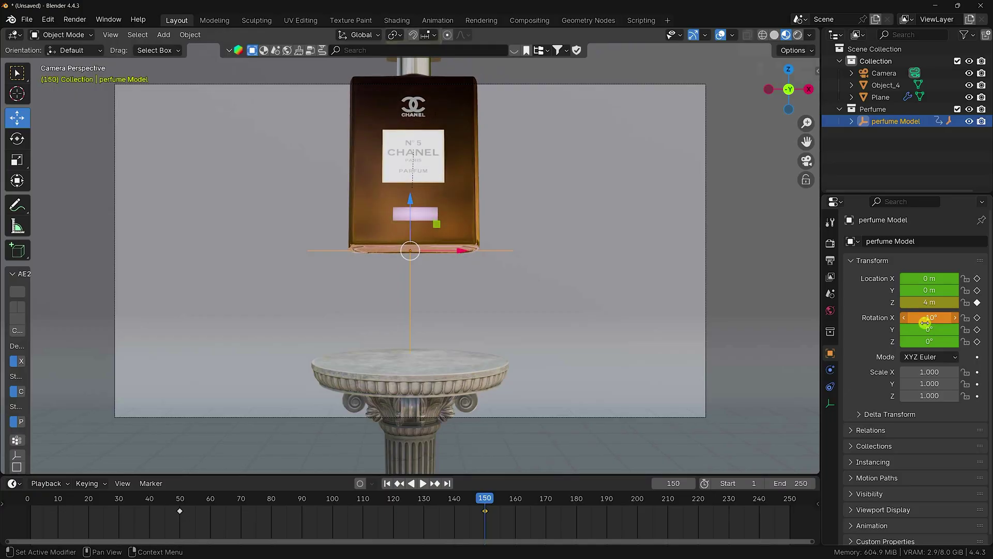
left_click_drag(924, 342, 153, 342)
left_click(977, 341)
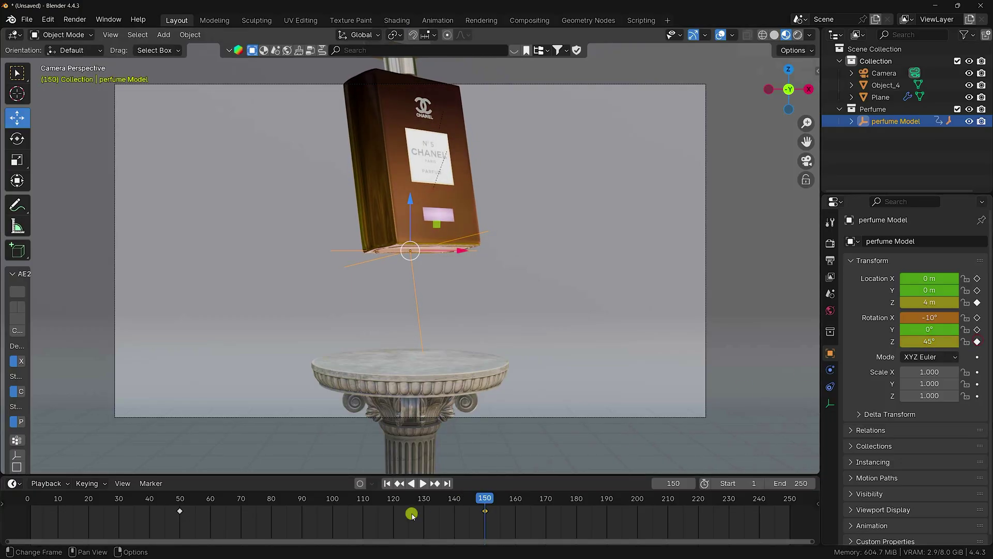
left_click(389, 483)
left_click(421, 483)
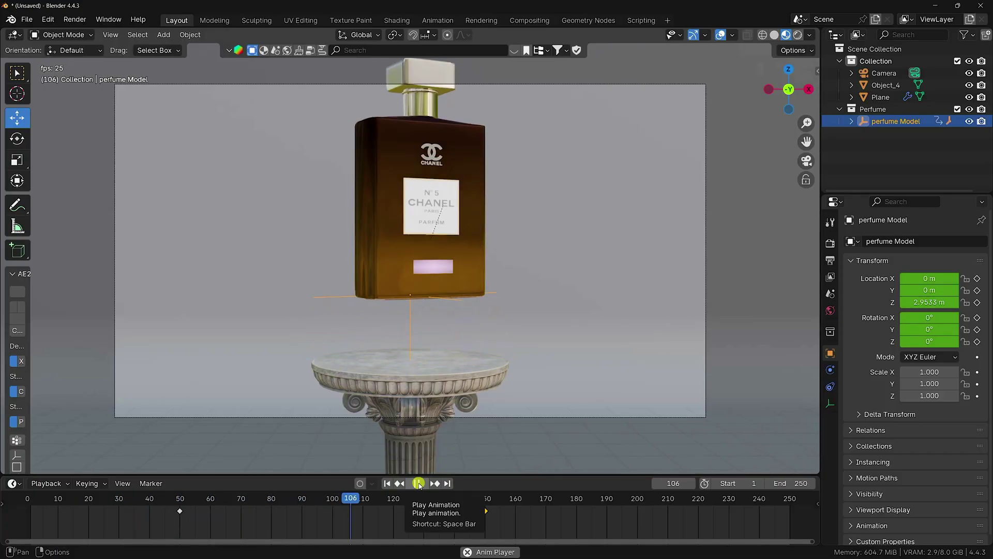
Preview the bottle's rising and turning animation from the start, then stop and return to the first frame
left_click(388, 484)
scroll(423, 261, "up", 2)
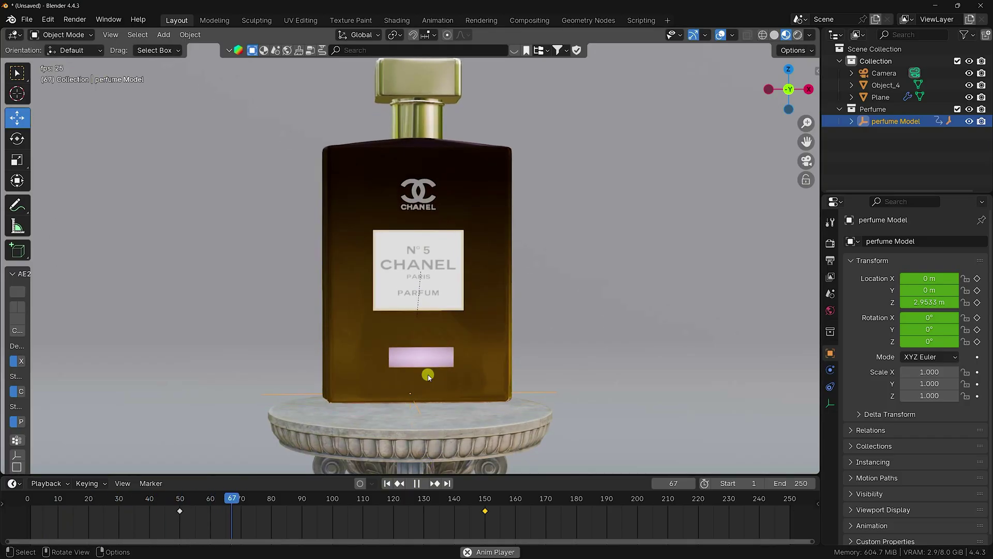
scroll(428, 376, "down", 2)
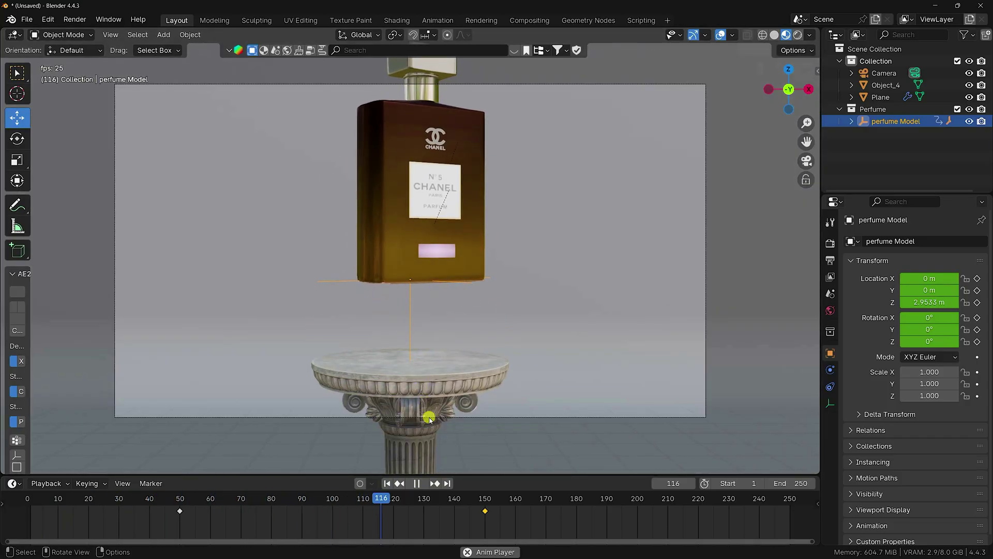
left_click(419, 483)
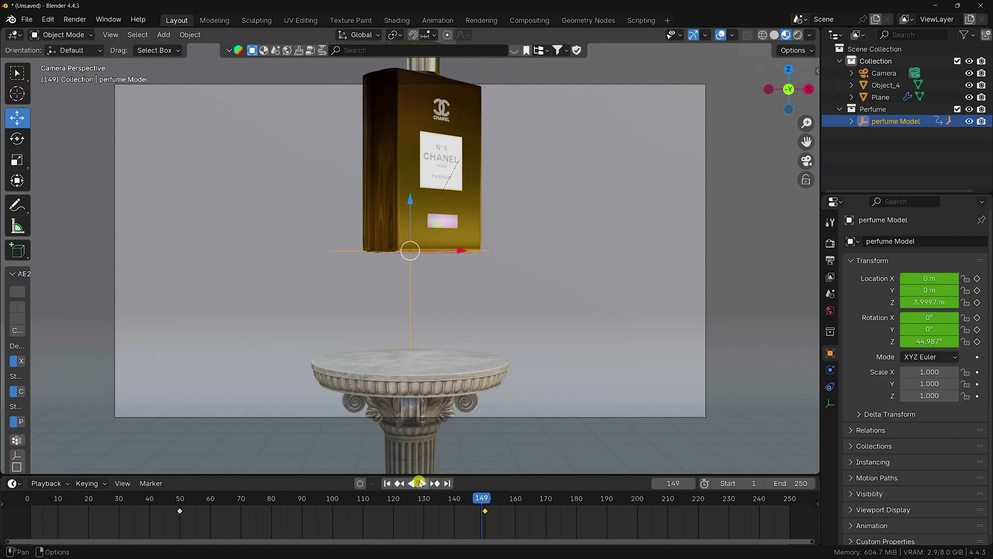
left_click(388, 484)
Keyframe the Camera's location at frame 1 with Y at -8 m and Z at 4 m
left_click(885, 73)
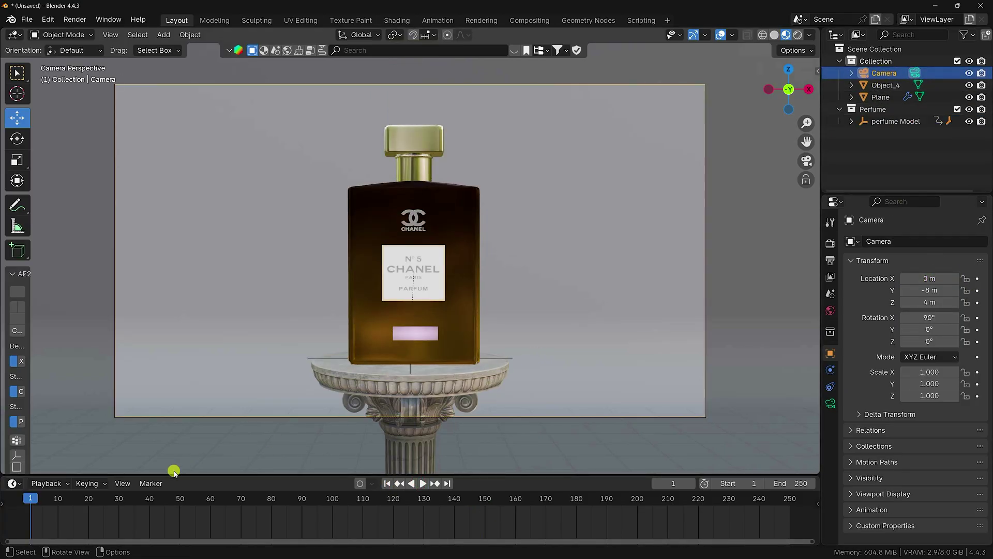
left_click_drag(934, 291, 145, 305)
left_click(927, 292)
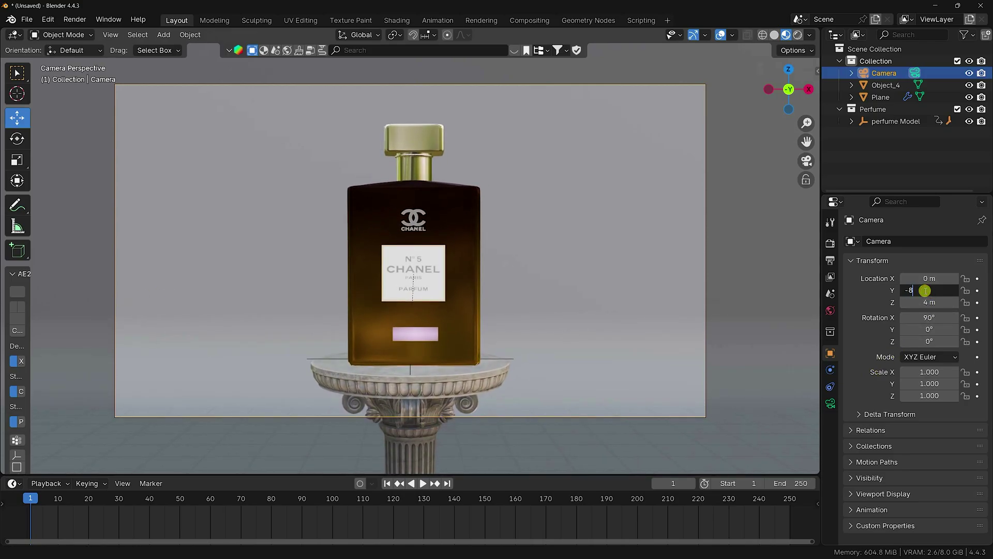
key("Return")
left_click(978, 291)
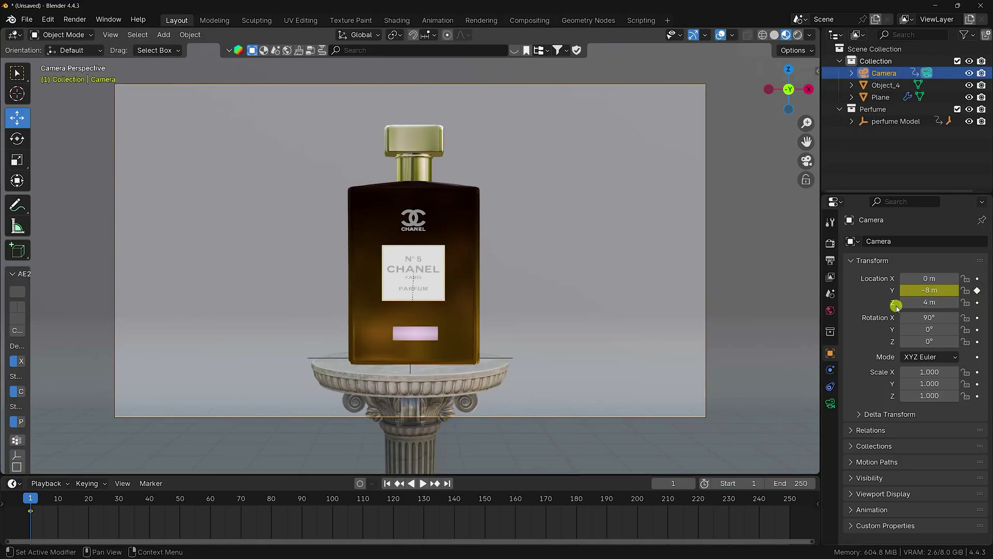
At frame 50, set the Camera's Y location to -7 m and keyframe its Y and Z locations
key("space")
key("space")
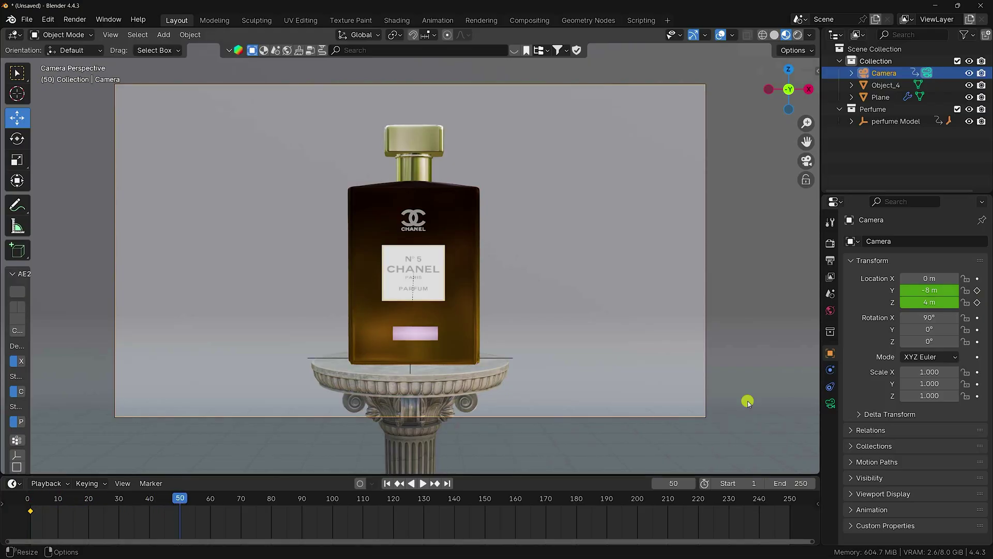
left_click_drag(834, 302, 184, 289)
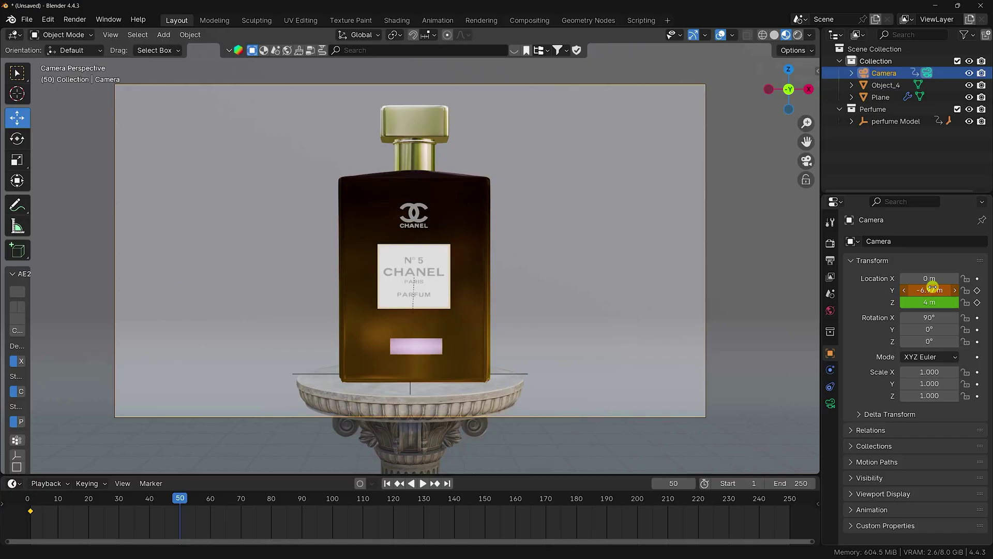
type("-7")
key("Return")
left_click(978, 291)
left_click(978, 302)
At frame 150, raise the Camera to 5 m on Z and keyframe that location
left_click_drag(180, 505, 485, 505)
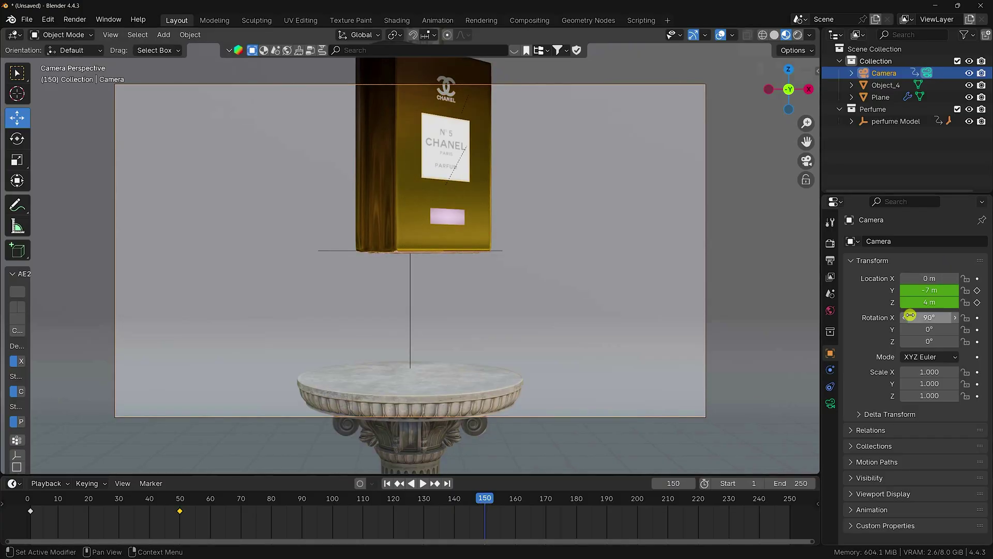
left_click_drag(922, 303, 173, 311)
left_click(920, 303)
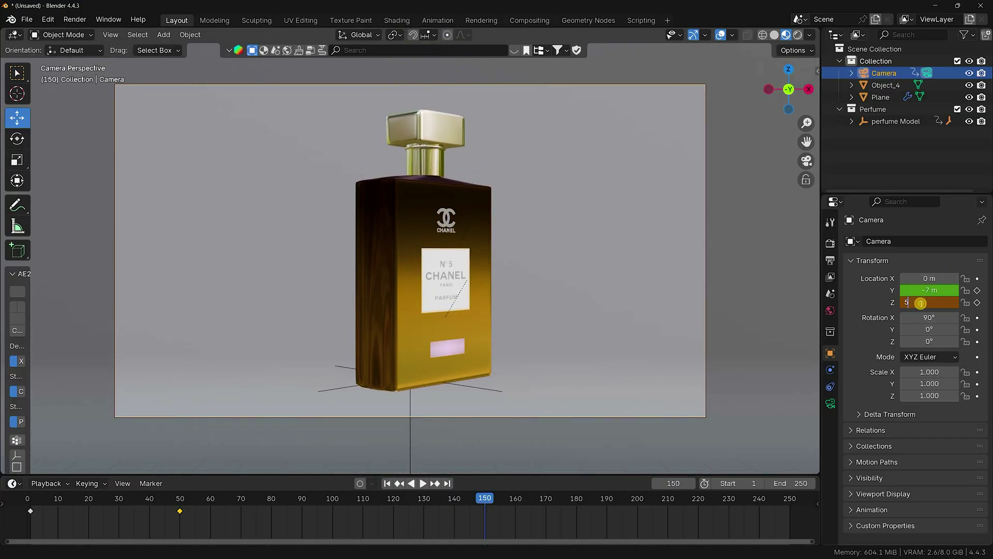
type("5")
key("Return")
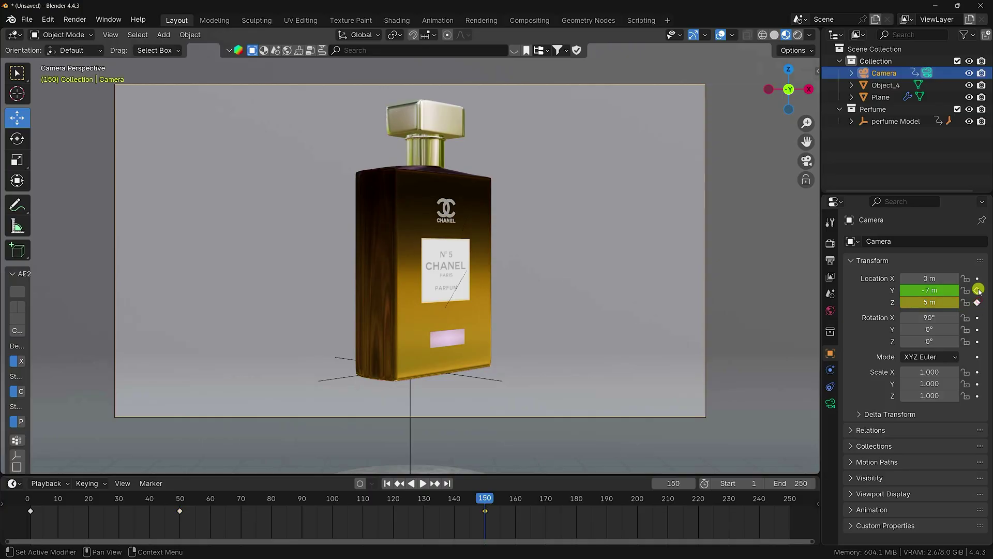
Play the camera animation from the first frame to check how it follows the bottle, then stop playback
left_click(387, 484)
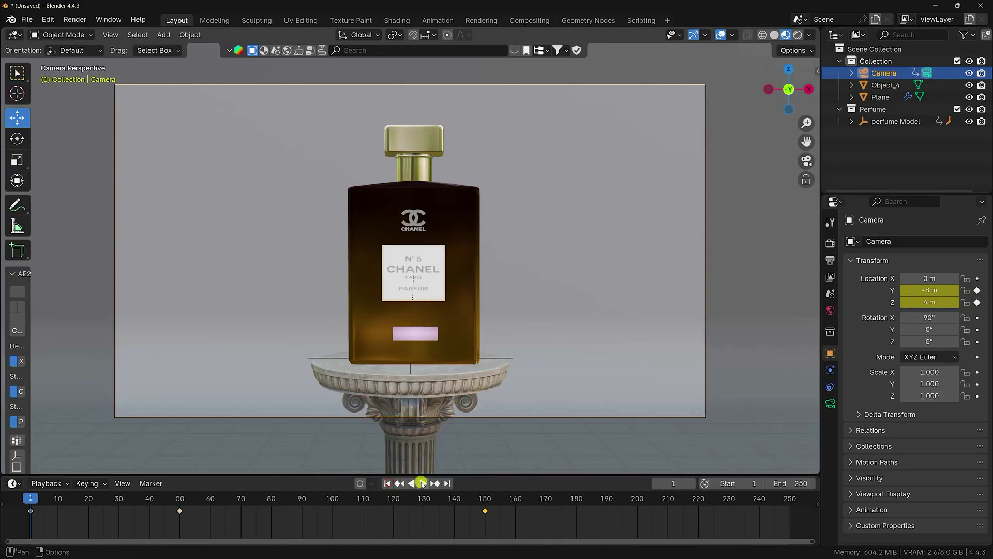
left_click(422, 484)
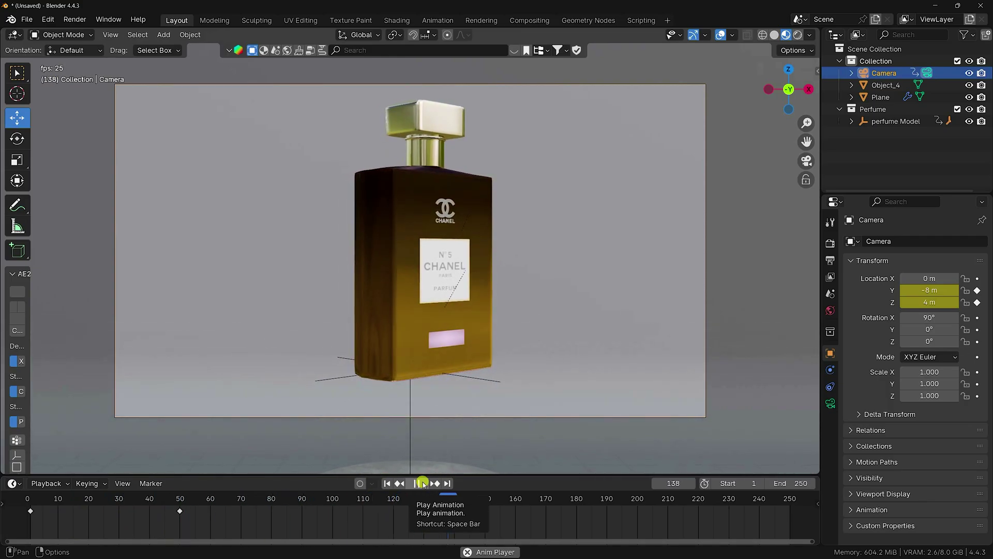
left_click(422, 484)
At frame 151, insert keyframes that hold the Camera's current location
left_click(484, 502)
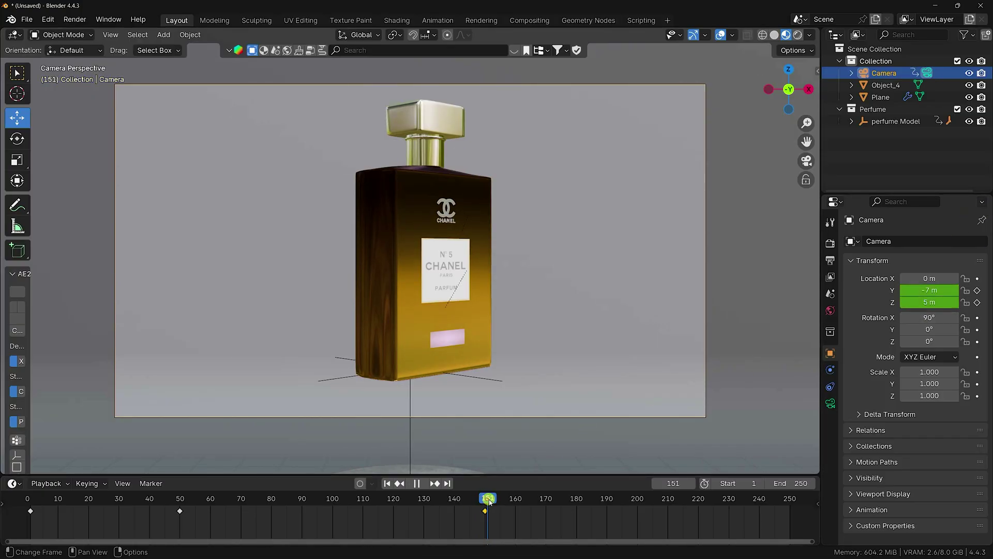
left_click(966, 341)
left_click(485, 515)
Set the scene's end frame to 200 and, at frame 200, keyframe the Camera's location with Y at -3 m
left_click_drag(516, 502, 706, 503)
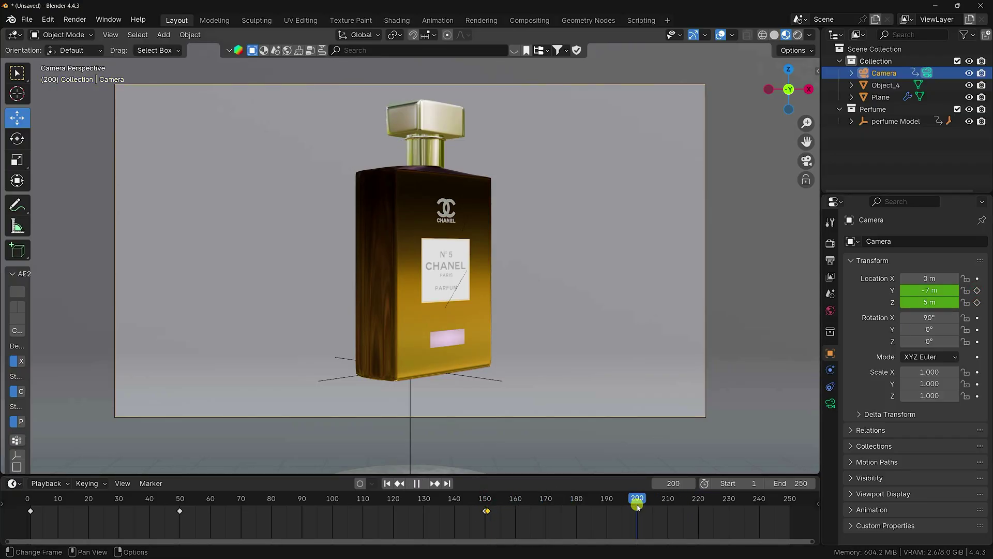
left_click(788, 483)
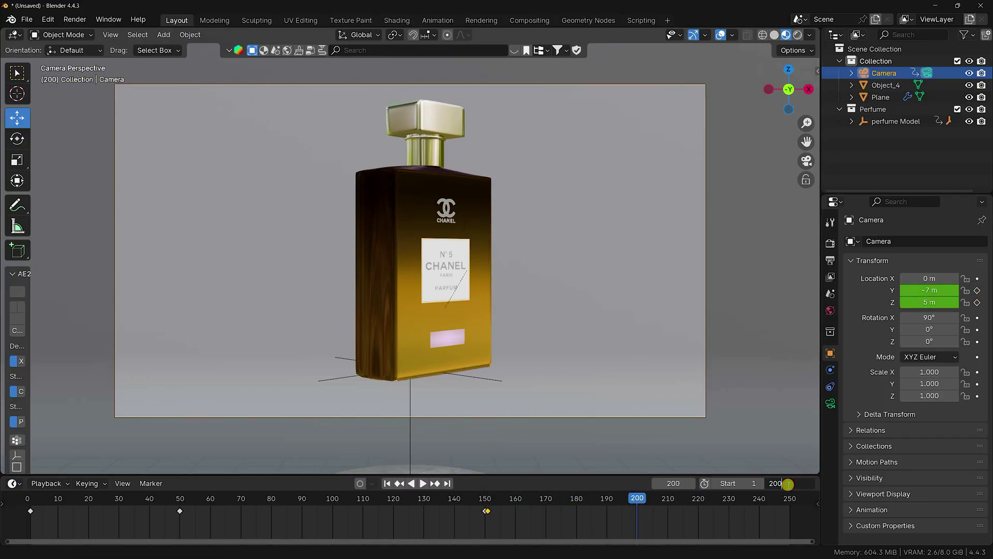
left_click_drag(930, 291, 264, 303)
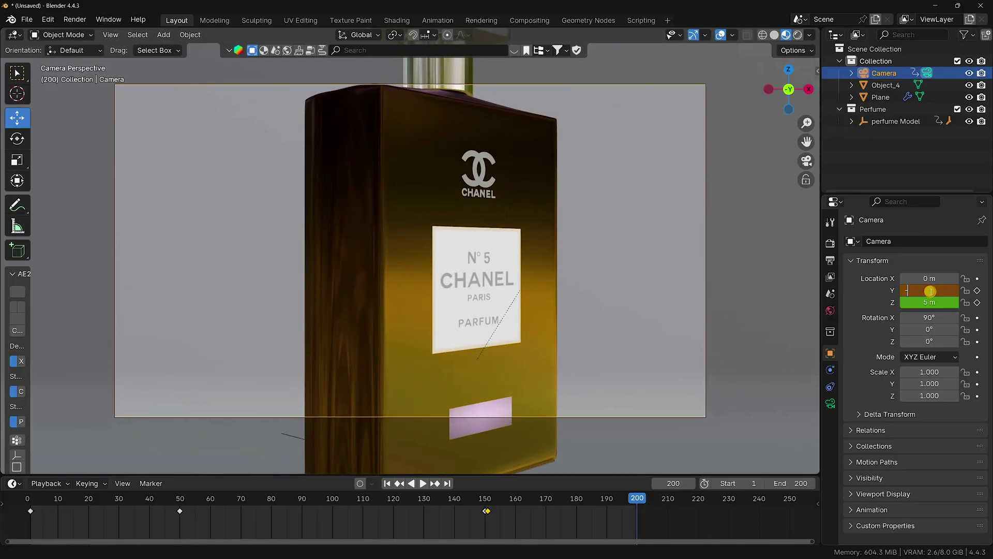
key("Return")
left_click(979, 291)
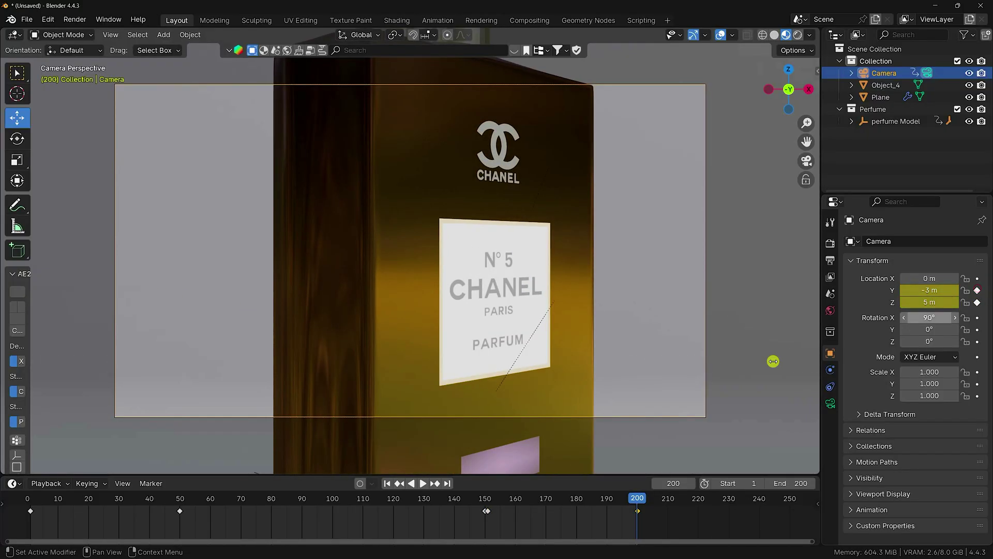
Play the full 200-frame animation, then stop and return to the first frame
left_click(387, 483)
left_click(427, 485)
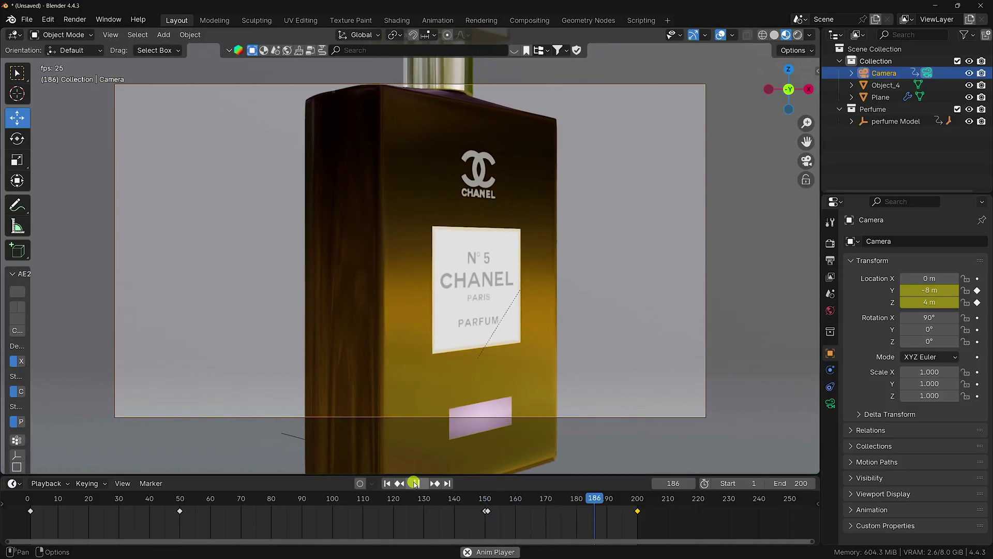
key("Escape")
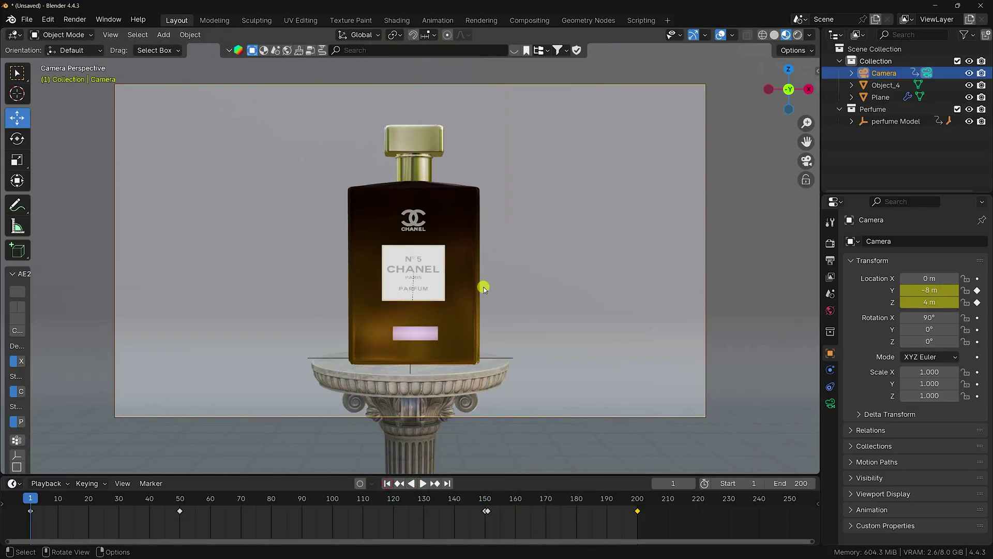
Leave the camera view and add an Archimedean spiral curve to the main Collection
left_click(865, 139)
middle_click_drag(262, 64, 385, 228)
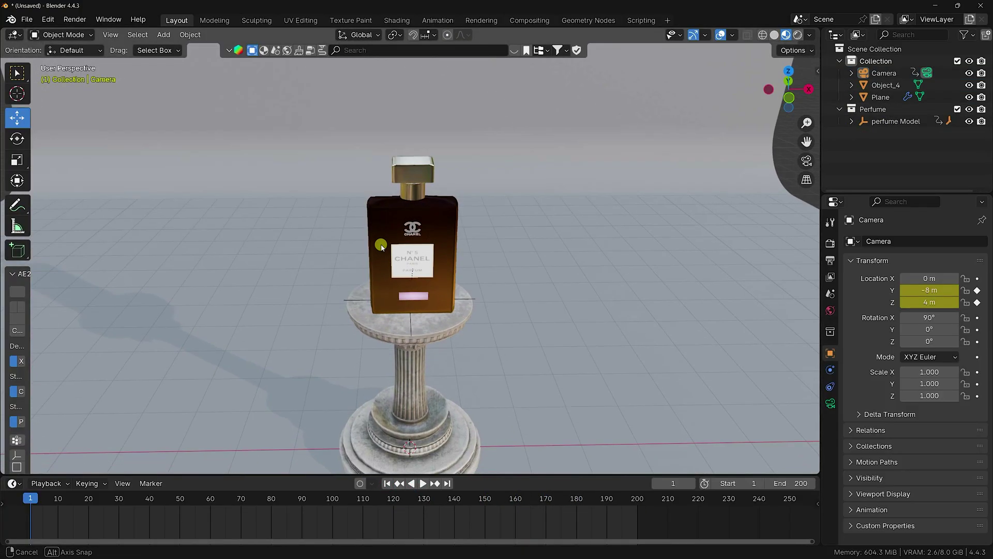
left_click(165, 34)
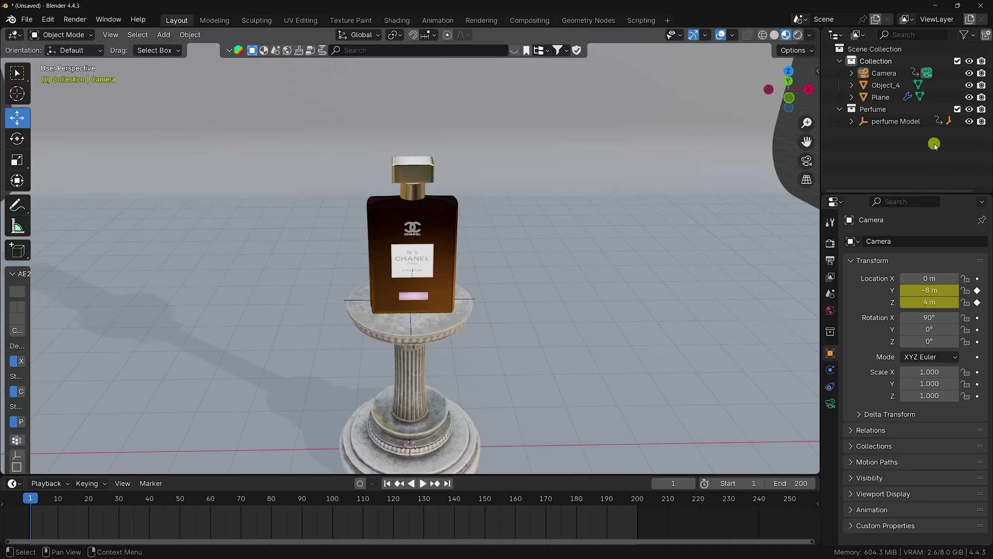
left_click(879, 62)
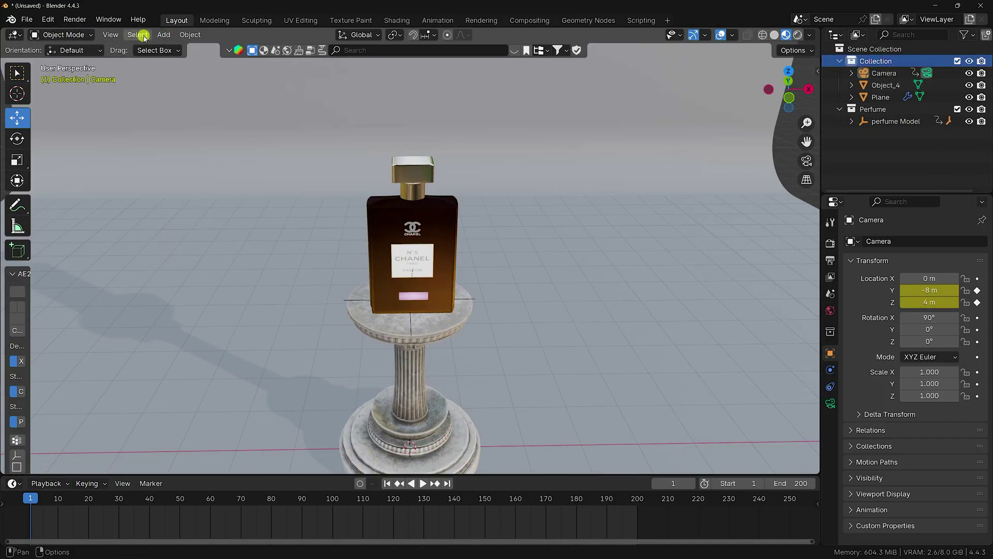
left_click(164, 35)
mouse_move(181, 61)
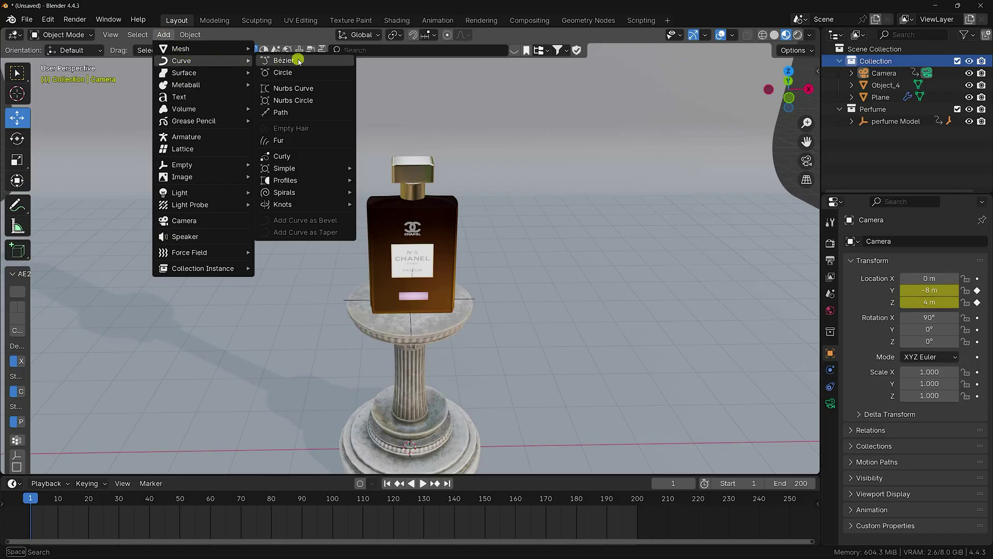
mouse_move(316, 190)
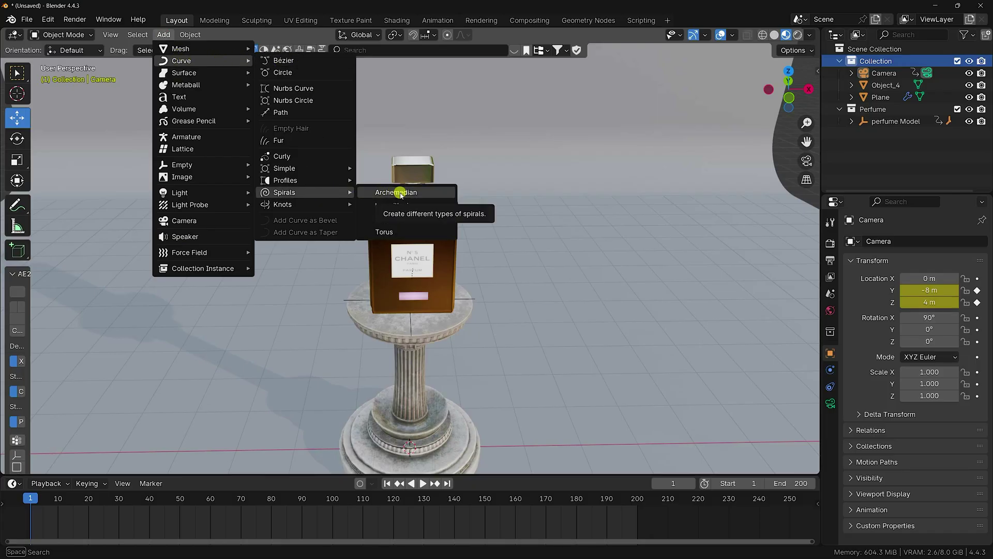
left_click(382, 192)
middle_click_drag(391, 244, 392, 212)
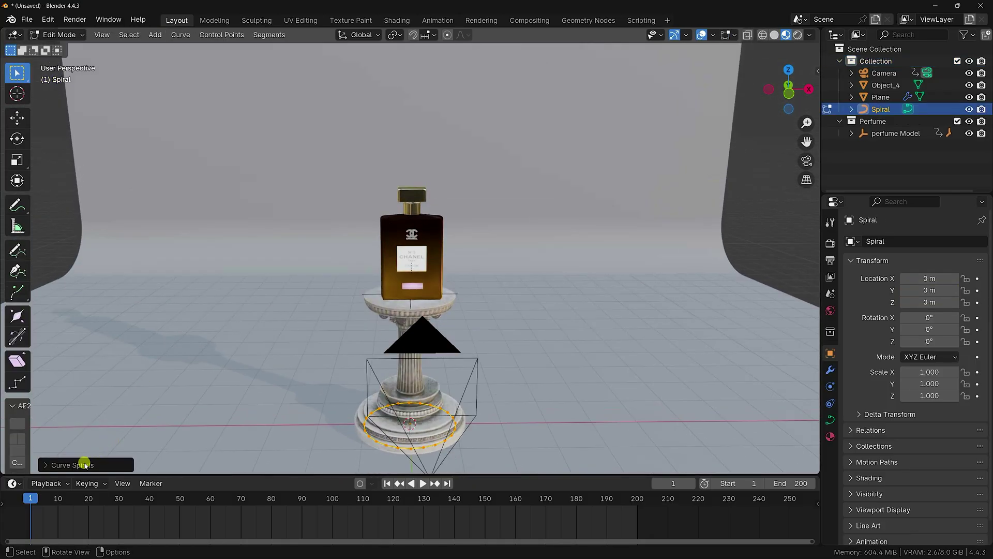
Set the spiral to 2 turns, 84 steps, a radius of 2 and a height of 5
left_click(78, 464)
middle_click_drag(397, 274, 349, 231)
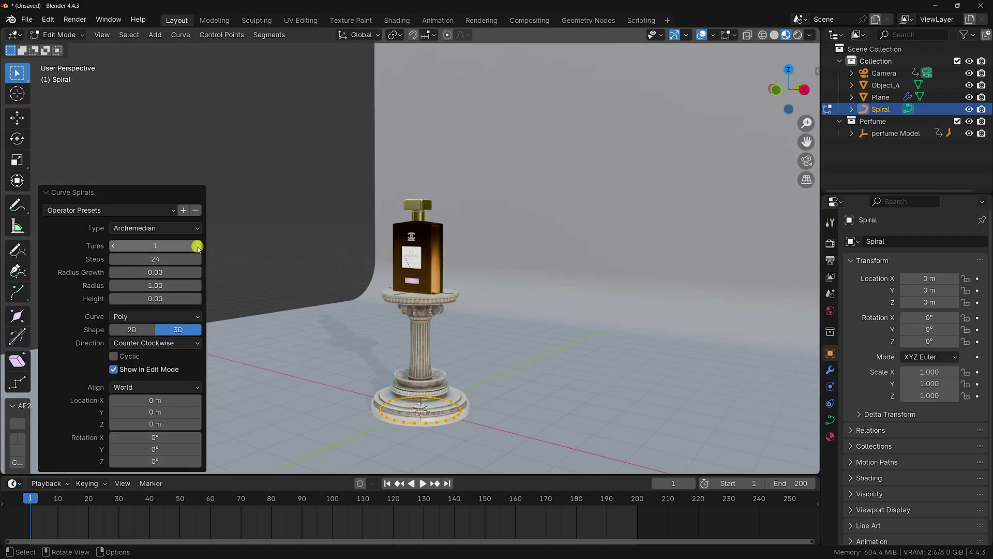
mouse_move(155, 298)
left_mouse_down()
mouse_move(176, 299)
mouse_move(137, 297)
mouse_move(152, 298)
left_mouse_up()
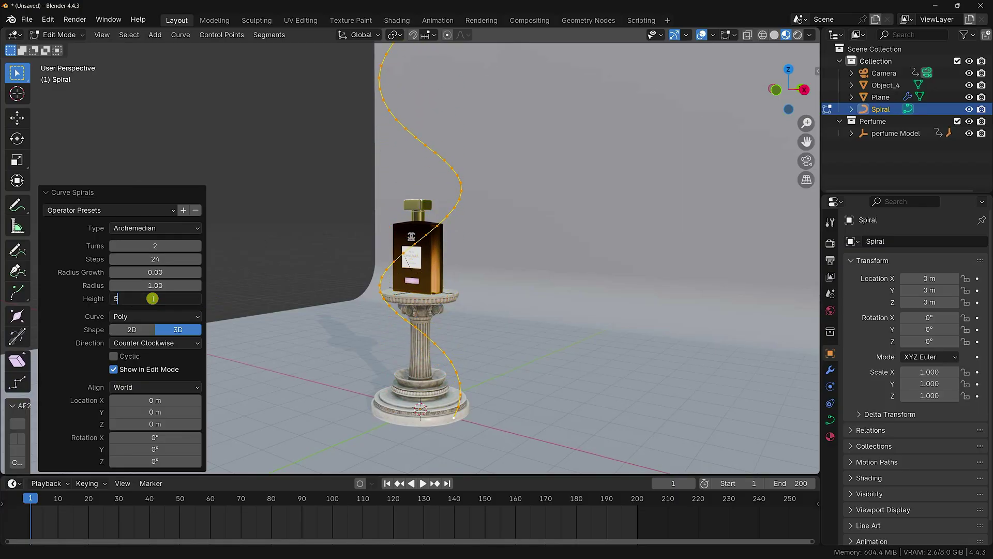
key("Return")
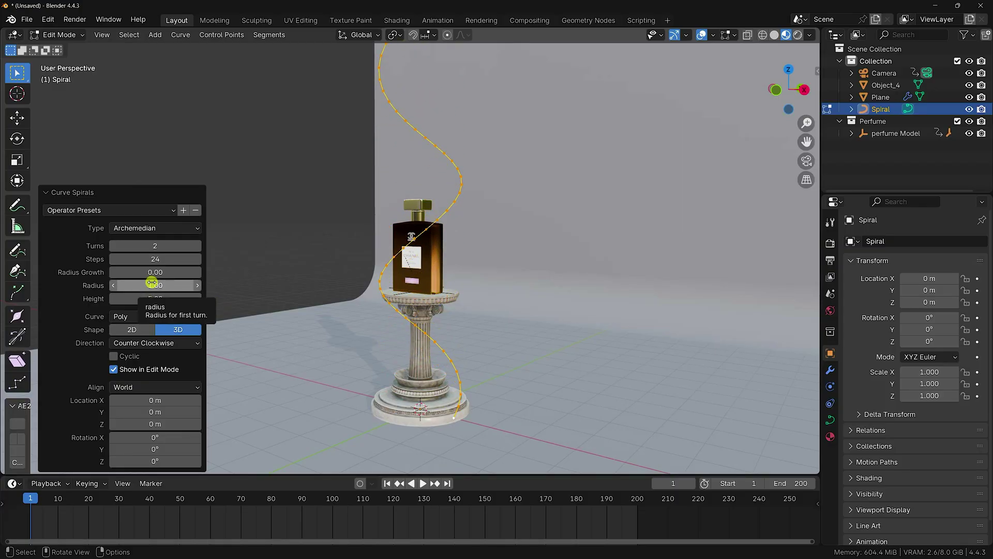
left_click_drag(151, 284, 169, 286)
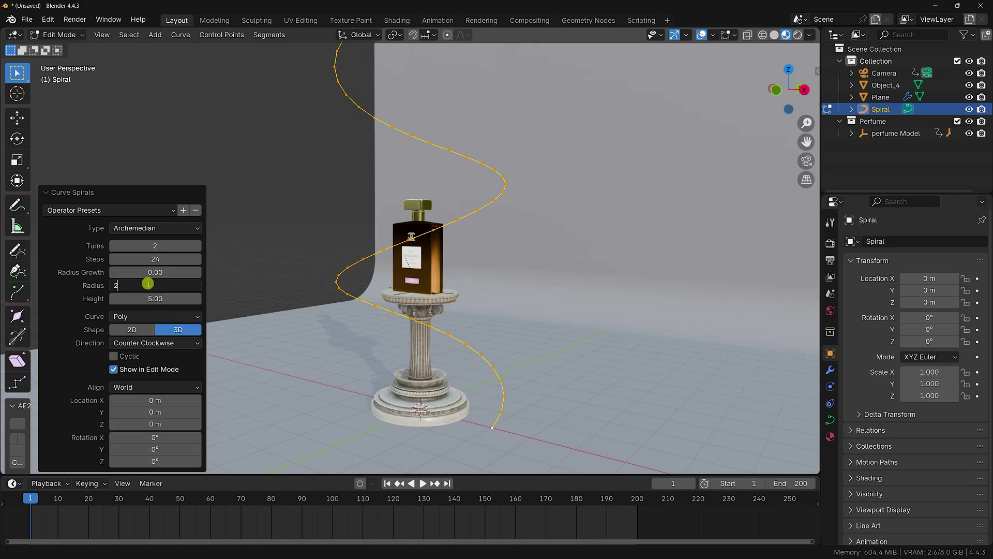
key("Return")
left_click(161, 258)
type("84")
key("Return")
Return the spiral to Object Mode with the Move tool active, and select it in the camera view
left_click(17, 118)
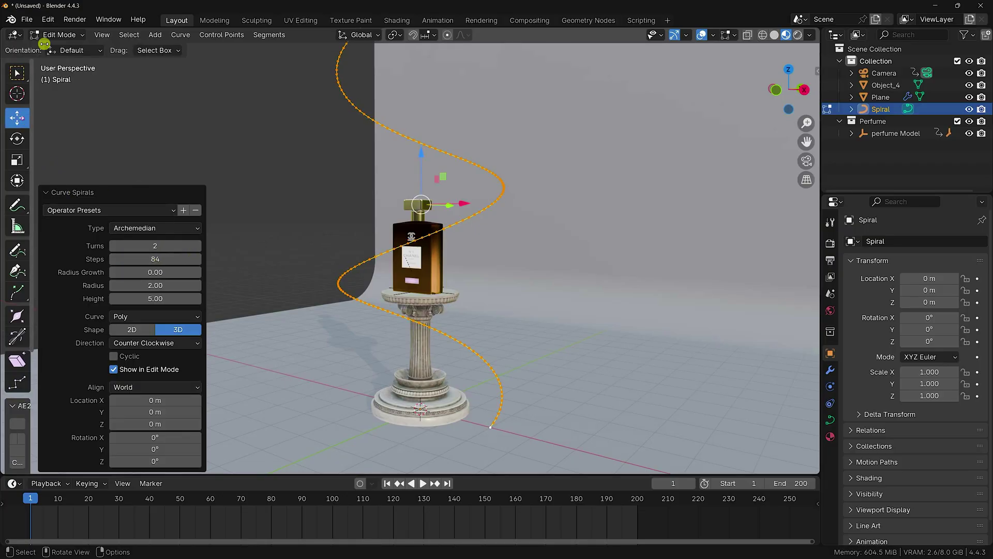
left_click(56, 35)
left_click(57, 46)
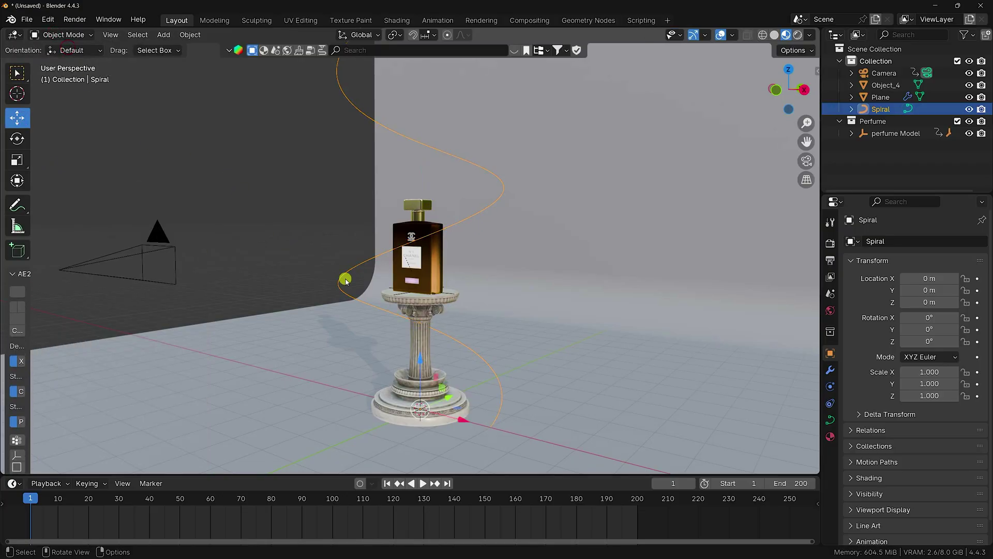
key("KP_0")
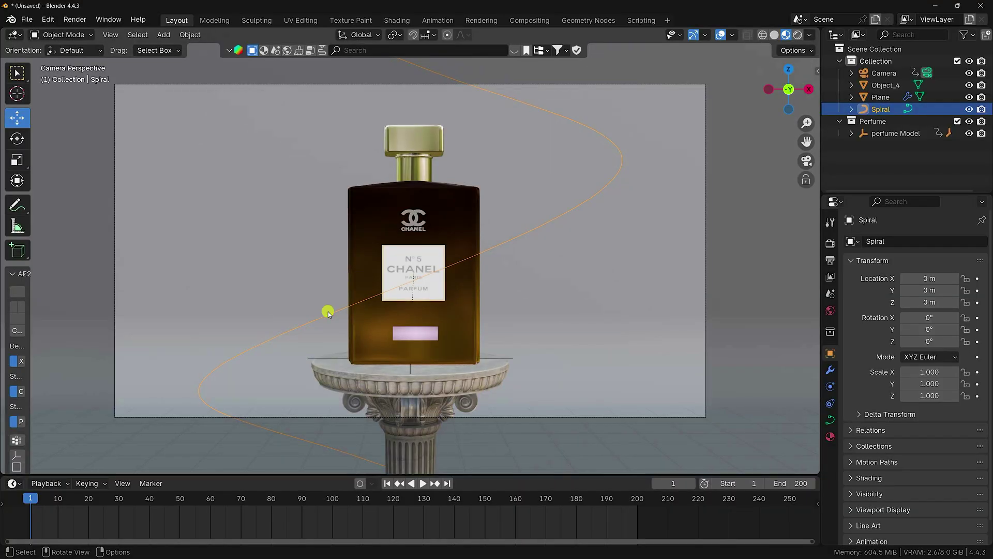
left_click(328, 313)
scroll(332, 294, "down", 2)
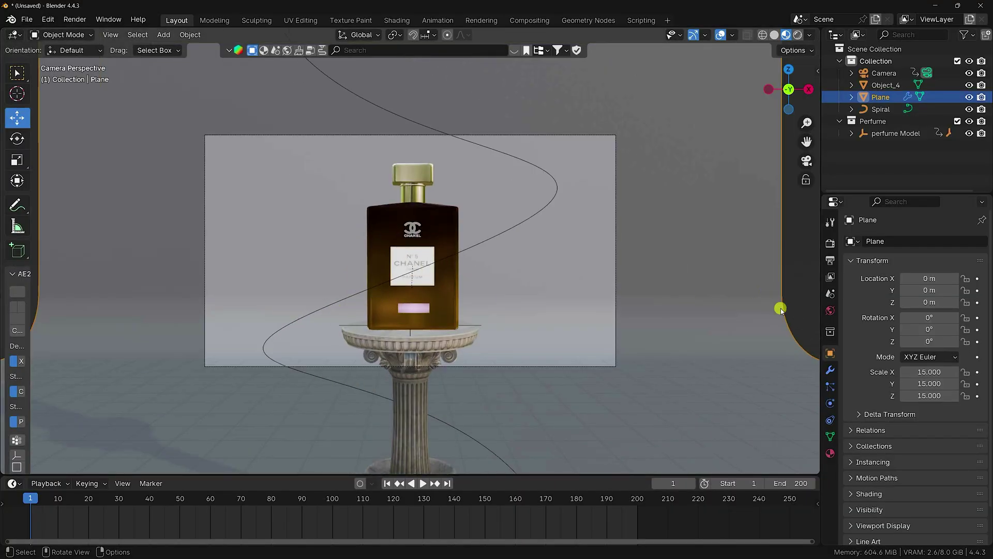
left_click(359, 291)
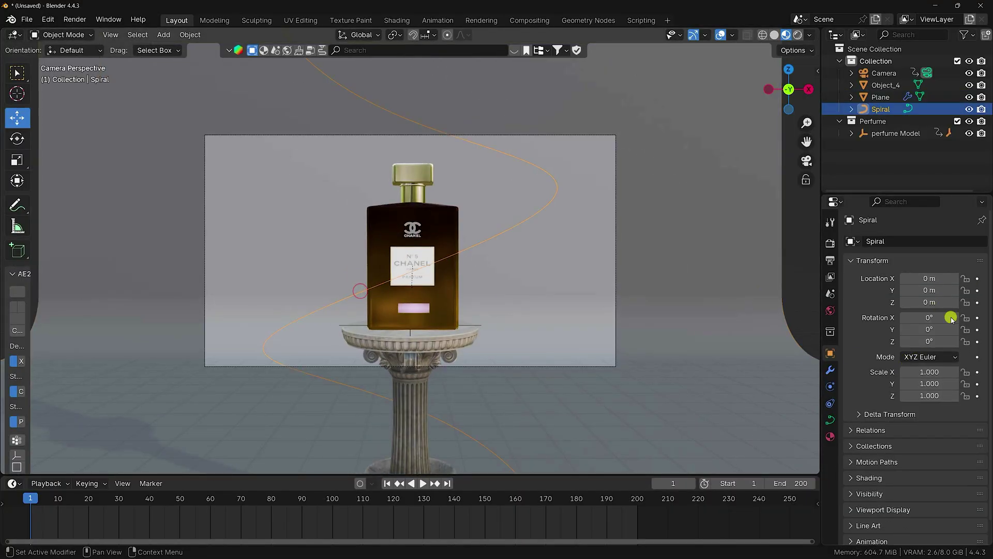
Rotate the spiral around the bottle to 188° about Z
left_click_drag(932, 342, 154, 341)
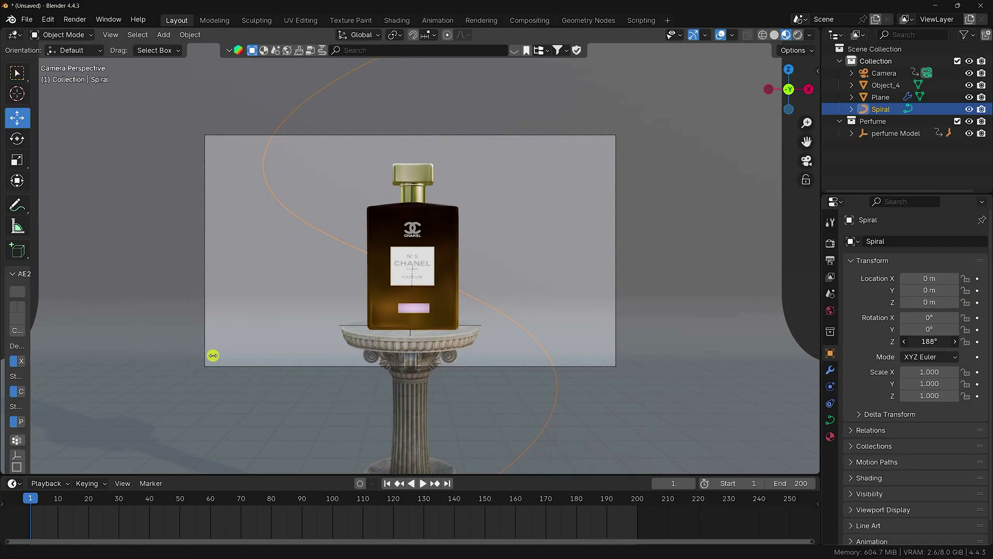
scroll(499, 324, "down", 2)
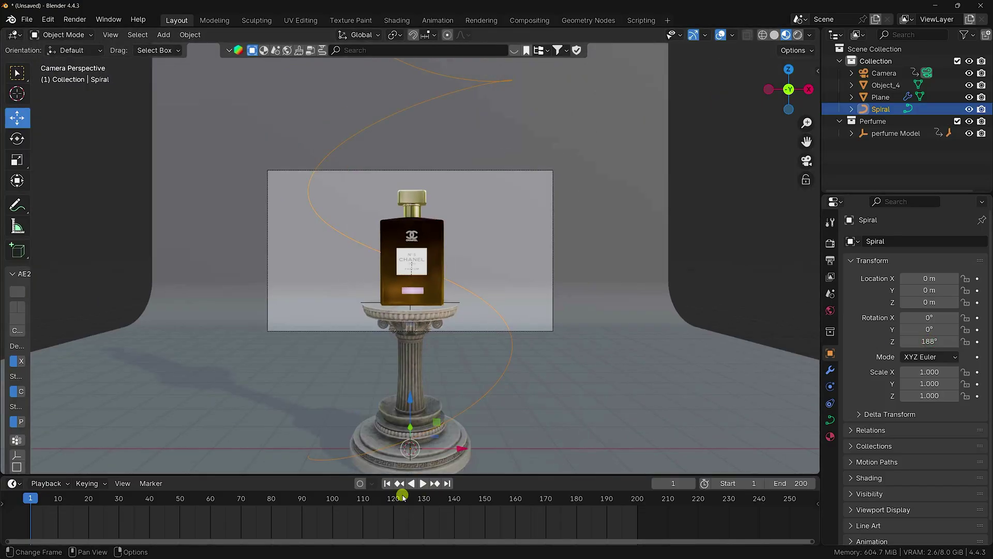
middle_click_drag(420, 390, 602, 432)
middle_click_drag(574, 435, 403, 336)
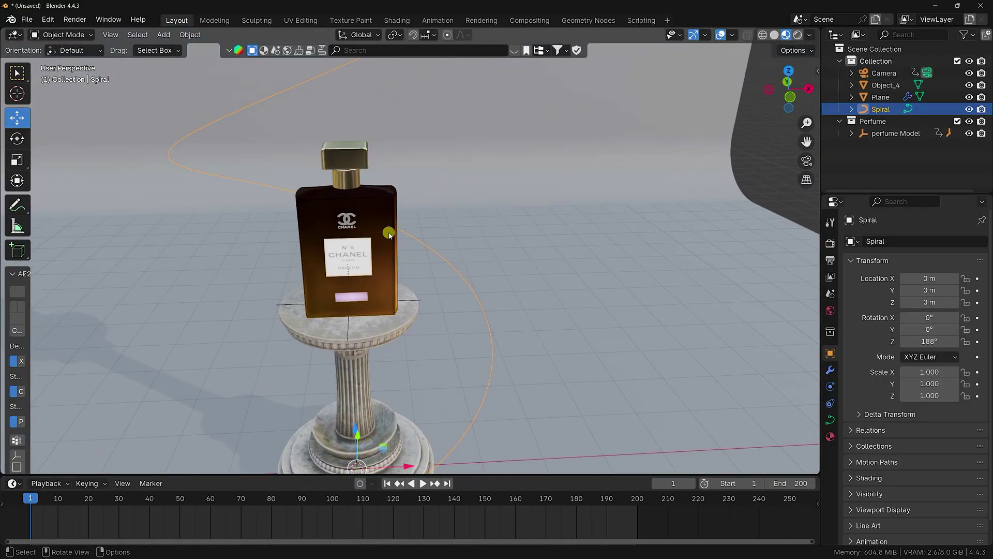
Append the Flower collection from A.blend and expand it in the outliner
left_click(882, 146)
left_click(27, 20)
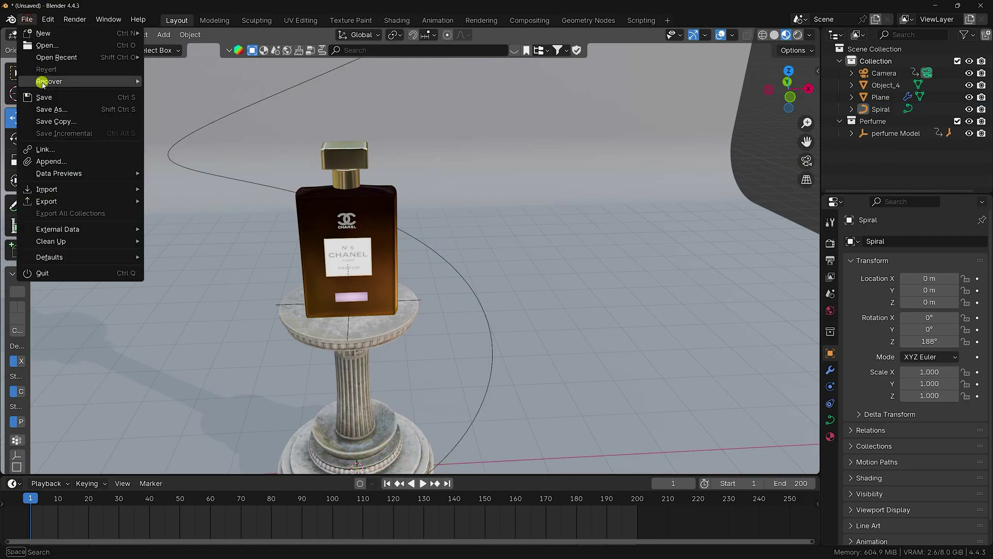
left_click(52, 162)
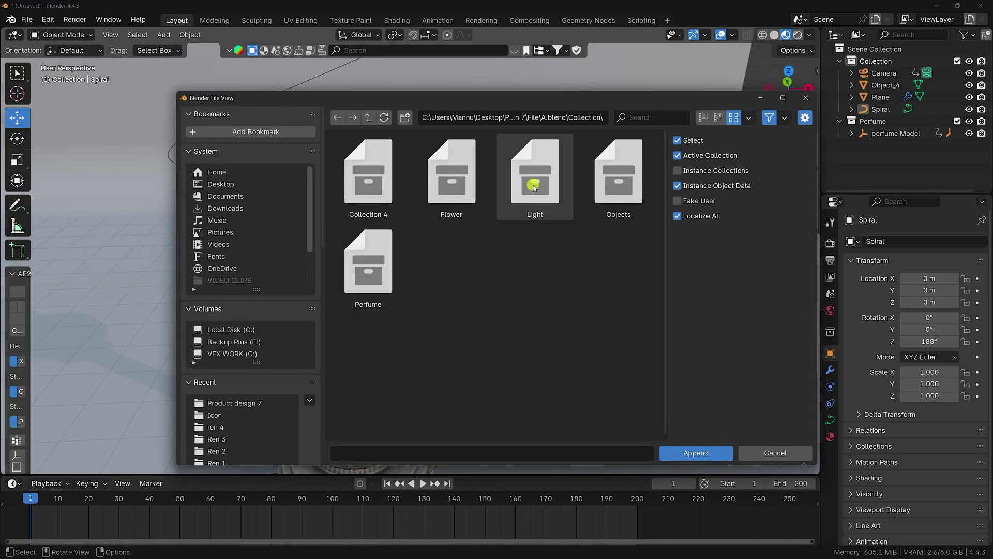
left_click(458, 196)
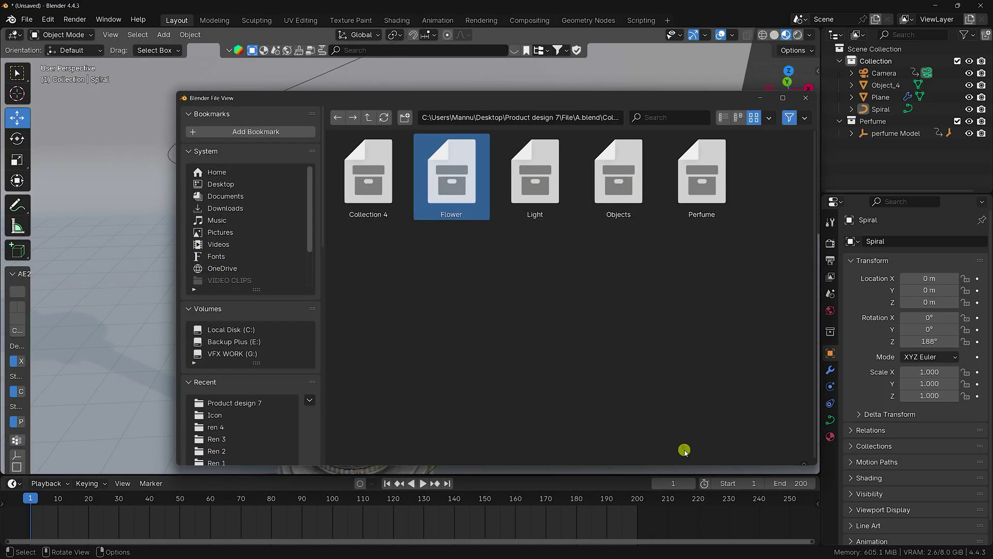
left_click(687, 453)
left_click(852, 73)
left_click_drag(874, 73, 882, 168)
left_click(839, 146)
left_click(864, 146)
Select the three appended flowers together and move them outward along X, clear of the backdrop, then deselect everything
scroll(438, 264, "down", 5)
middle_click_drag(506, 307, 498, 271)
scroll(498, 271, "up", 5)
middle_click_drag(434, 329, 399, 295)
scroll(487, 297, "up", 4)
left_click(395, 295)
left_click(608, 285, "shift")
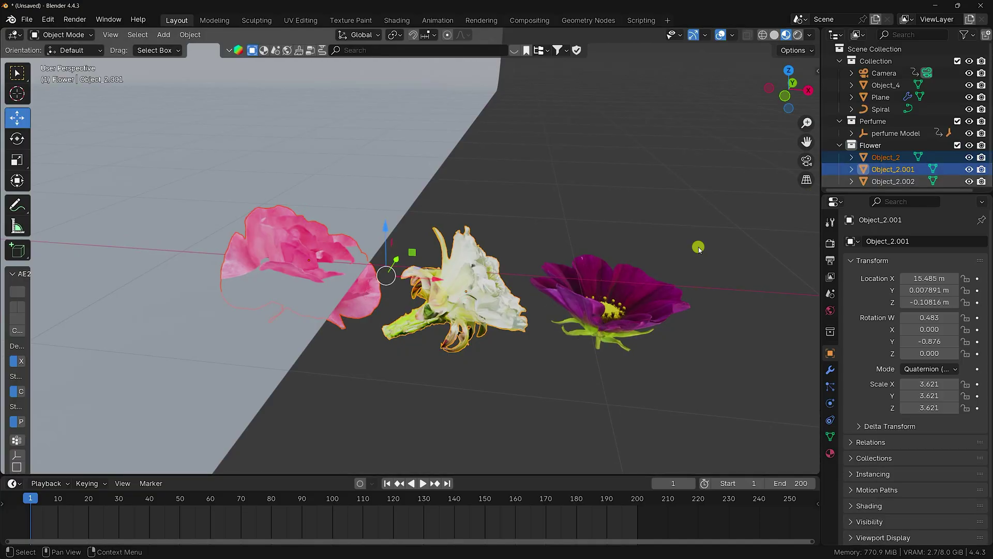
left_click(481, 280, "shift")
left_click_drag(504, 306, 698, 307)
middle_click_drag(699, 306, 583, 312)
key("alt+a")
Raise the spiral along Z by about 0.62 m, and by about 0.16 m more in the camera view
scroll(583, 312, "down", 6)
middle_click_drag(225, 231, 398, 289)
left_click(406, 270)
left_click_drag(325, 351, 325, 320)
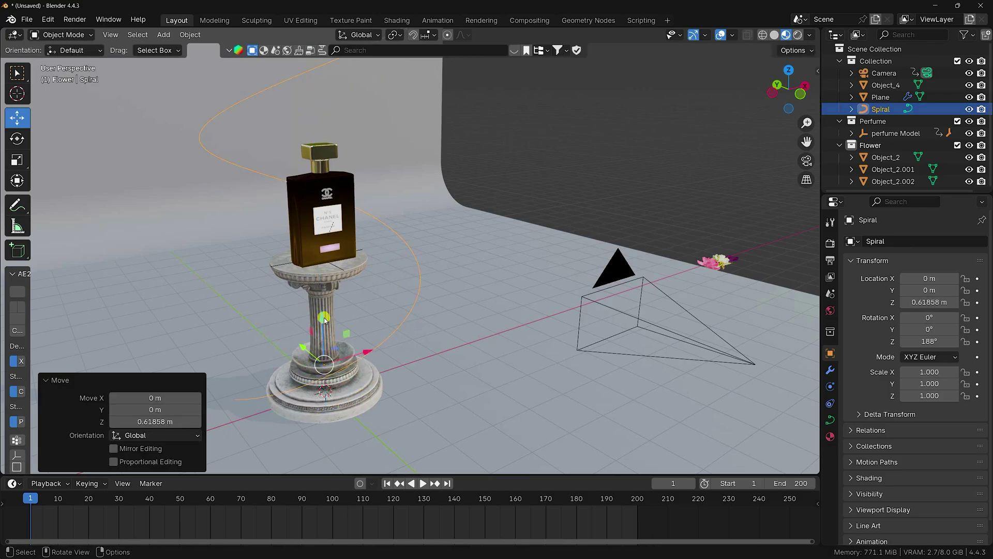
key("KP_0")
left_click_drag(410, 367, 405, 354)
Add a force field to the spiral and set its type to Curve Guide
left_click(831, 392)
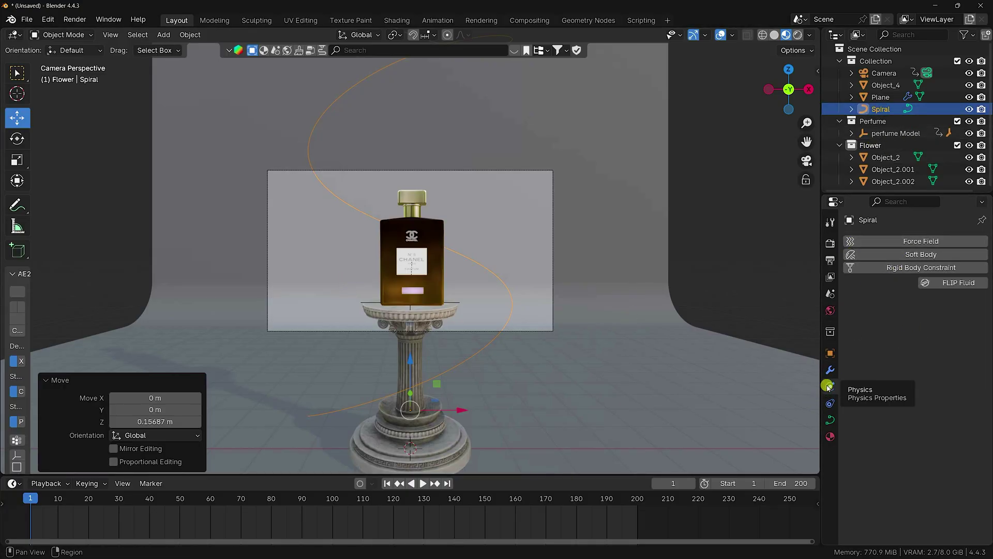
left_click(924, 241)
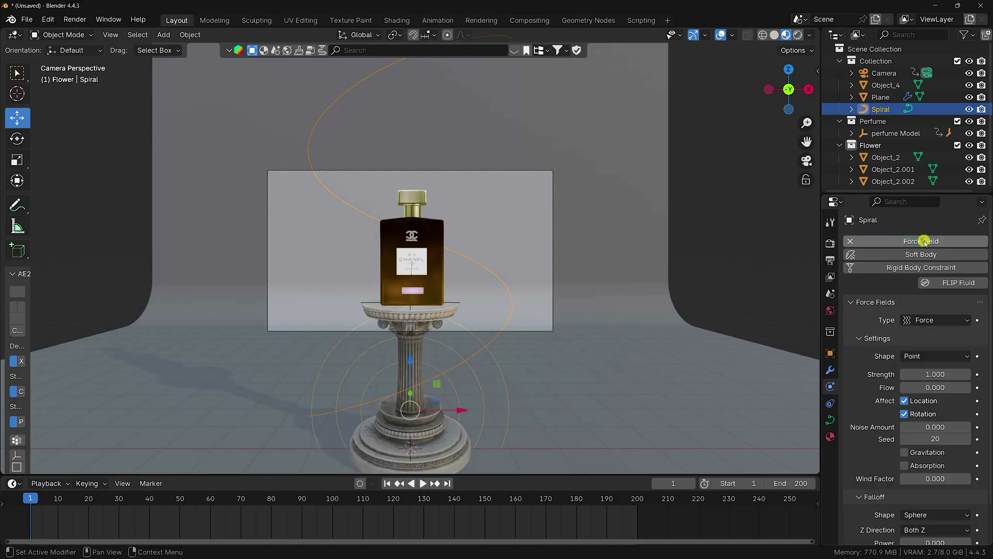
left_click(920, 321)
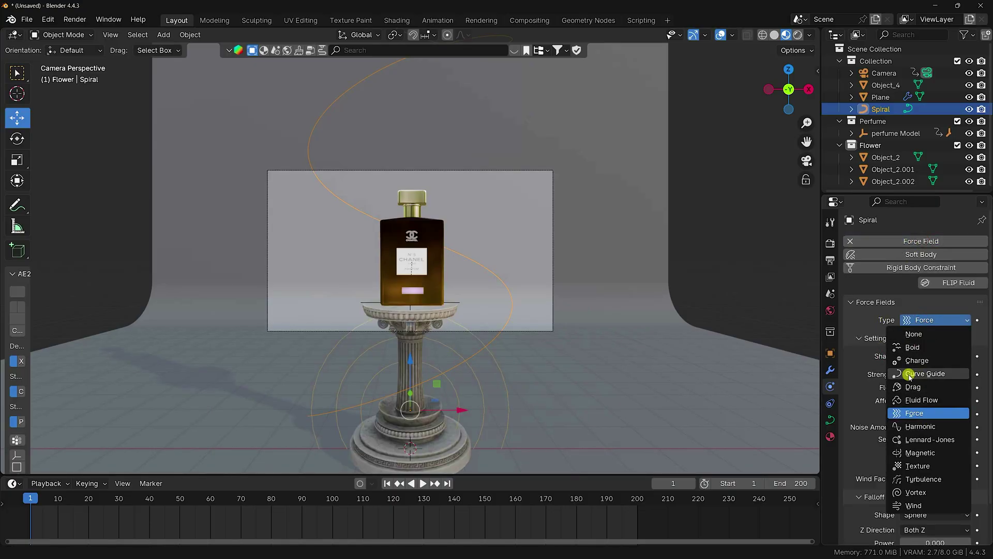
left_click(933, 372)
middle_click_drag(362, 377, 484, 358)
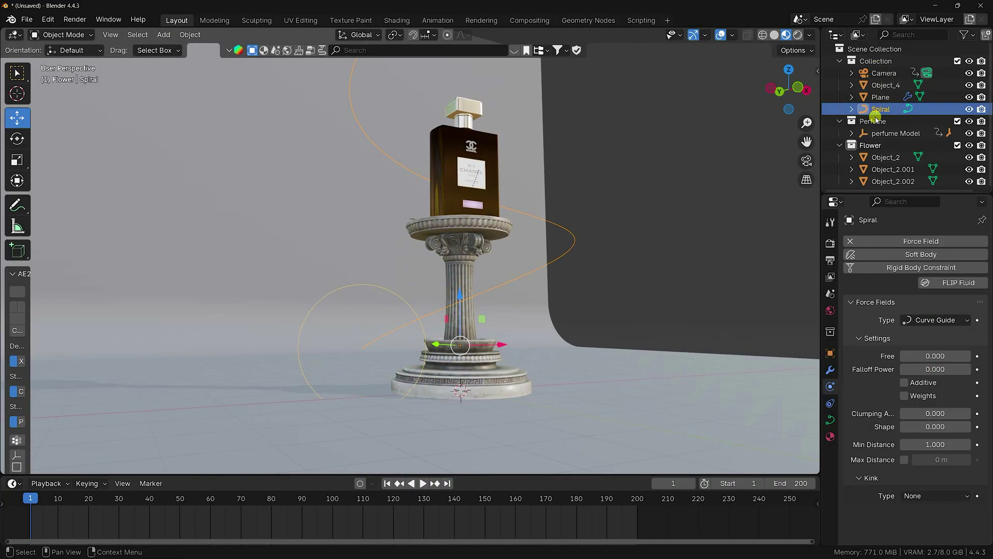
Create a new collection in the Scene Collection and add a UV sphere to it
left_click_drag(872, 196, 873, 254)
right_click(876, 201)
left_click(880, 201)
left_click(882, 194)
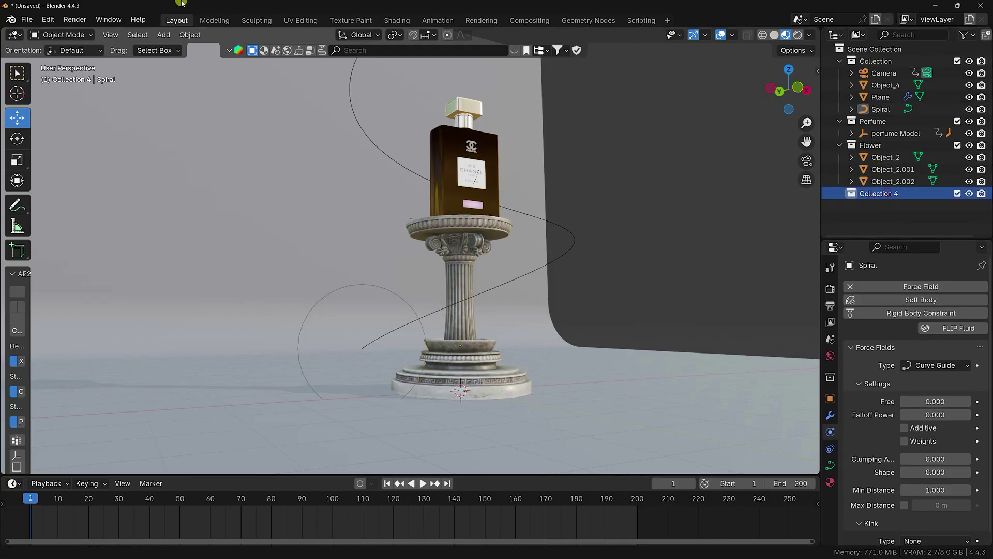
left_click(165, 34)
mouse_move(185, 48)
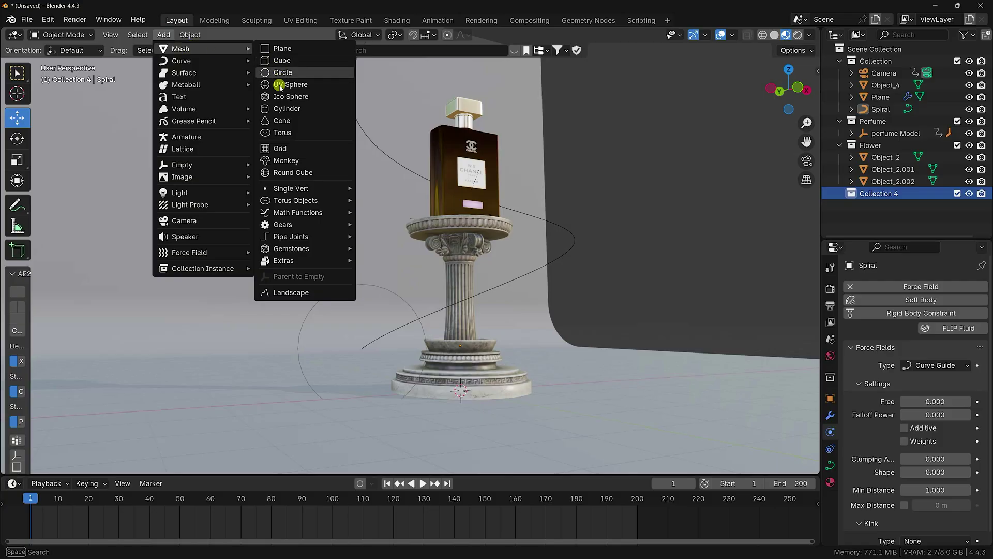
left_click(305, 85)
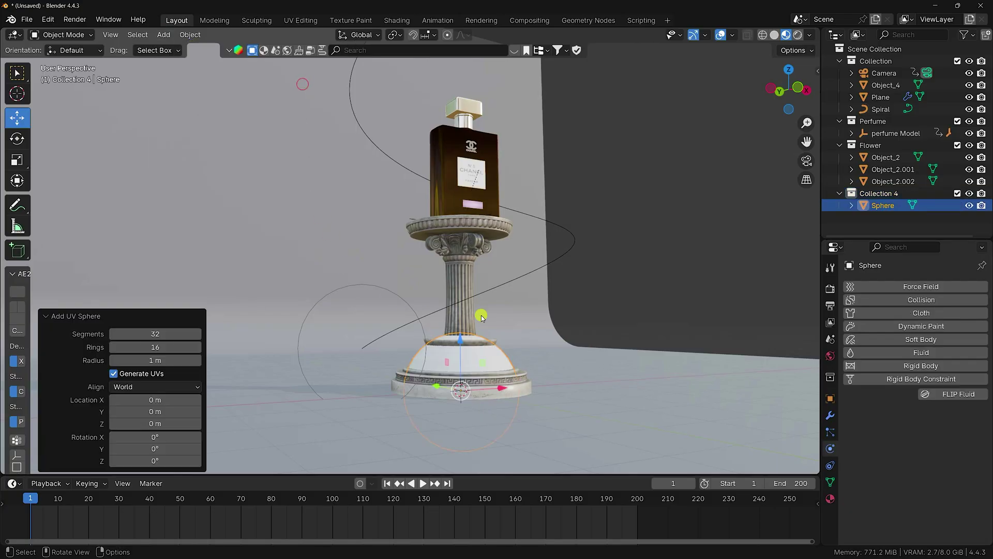
Move the sphere in front view to the spiral's lower end and scale it by about 0.446
key("KP_1")
scroll(394, 339, "up", 2)
middle_click_drag(394, 339, 525, 282, "shift")
scroll(490, 317, "up", 3)
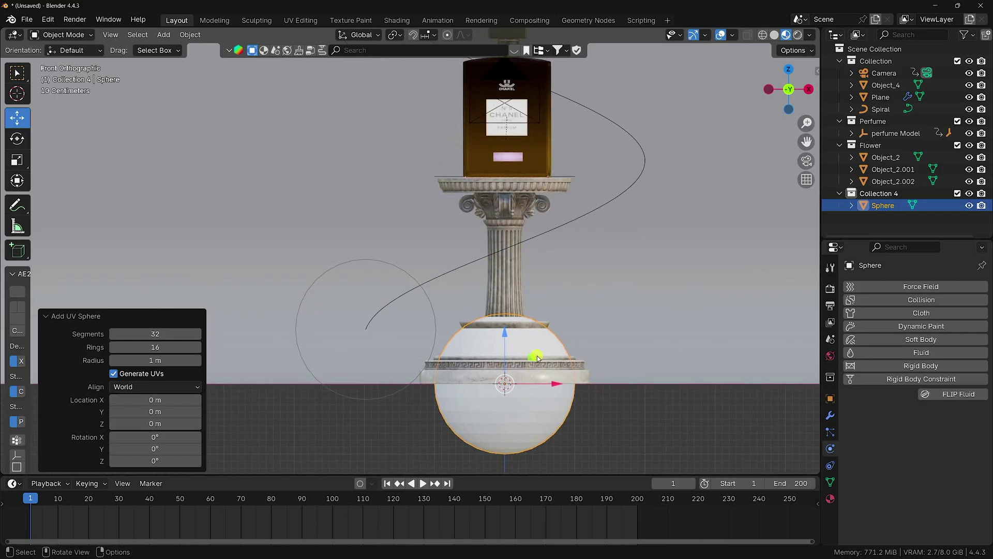
key("g")
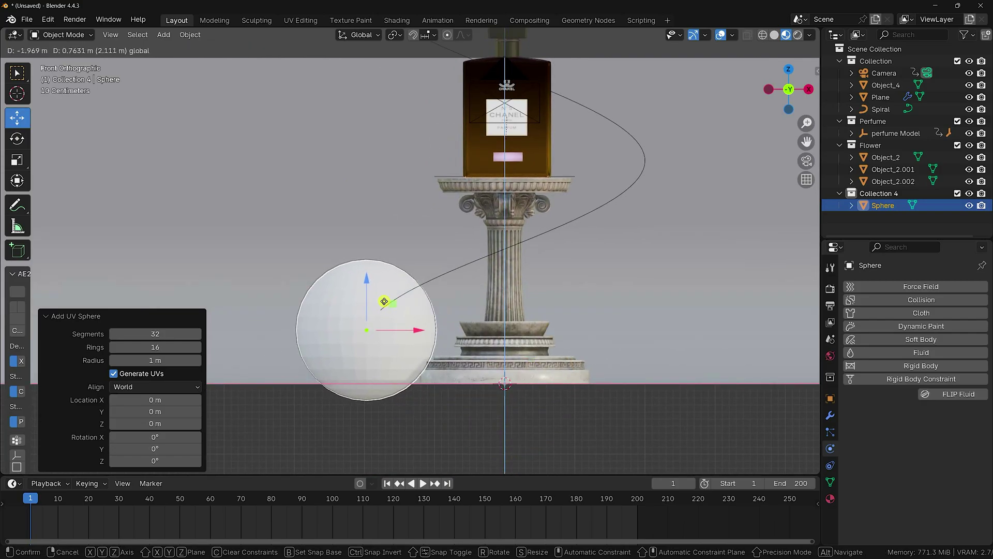
left_click(386, 301)
key("s")
left_click(383, 314)
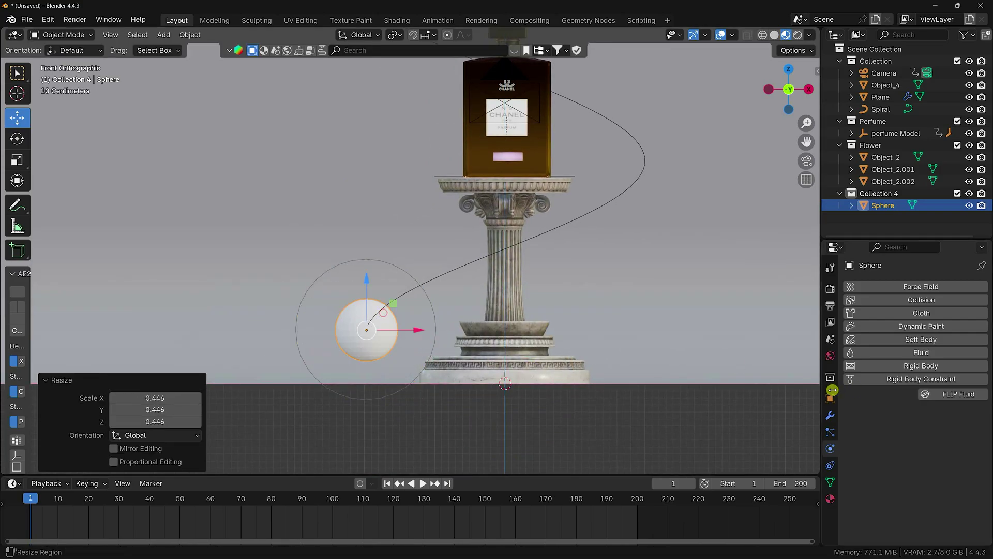
Scale the sphere down by a further factor of about 0.922 and shade it smooth
left_click(824, 400)
scroll(392, 364, "up", 3)
key("s")
left_click(401, 314)
right_click(334, 341)
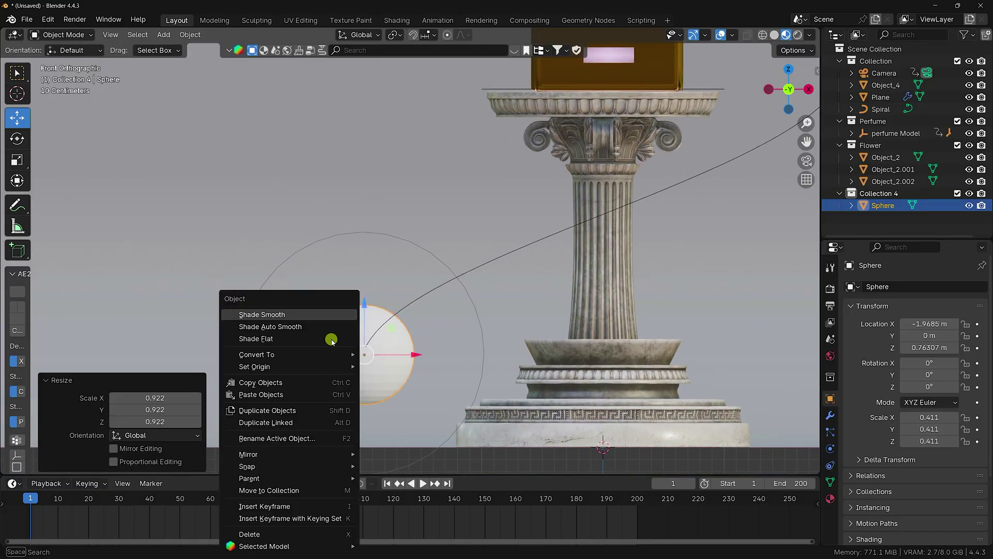
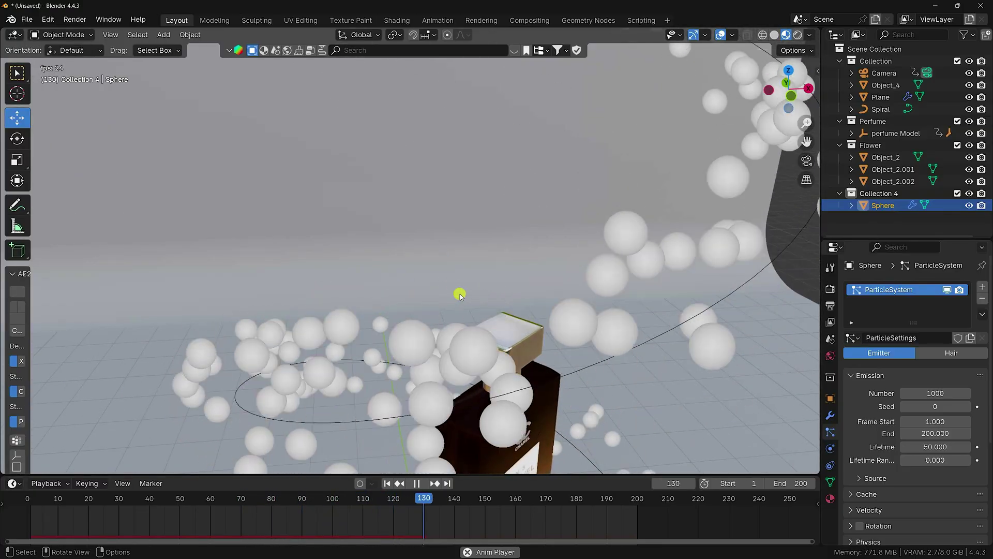
Stop the playback and examine how the particles are distributed along the spiral around the bottle
left_click(417, 482)
scroll(413, 362, "down", 8)
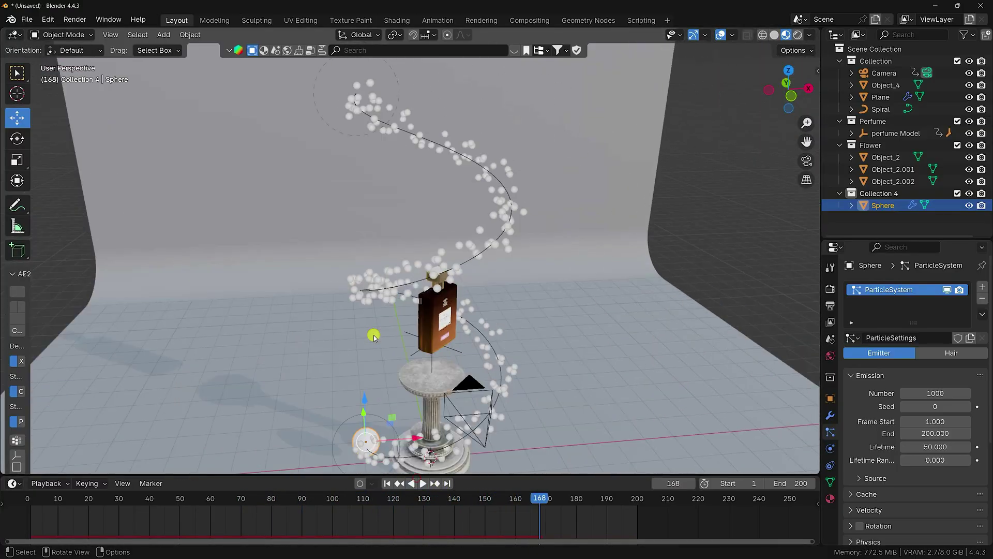
middle_click_drag(414, 362, 393, 349)
scroll(410, 334, "up", 3)
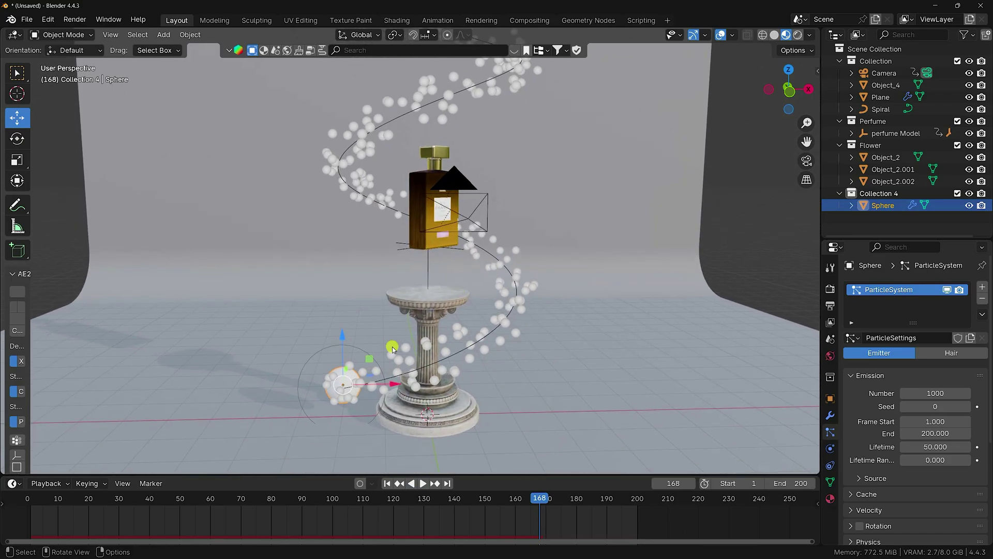
Set the particle lifetime to 200 and replay the animation from the first frame, then return to the first frame
left_click(923, 448)
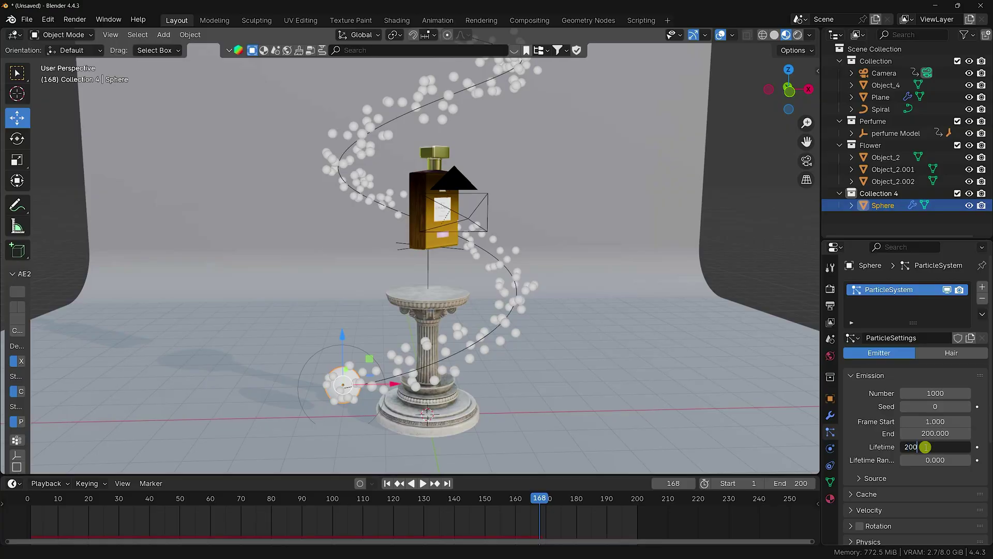
key("Return")
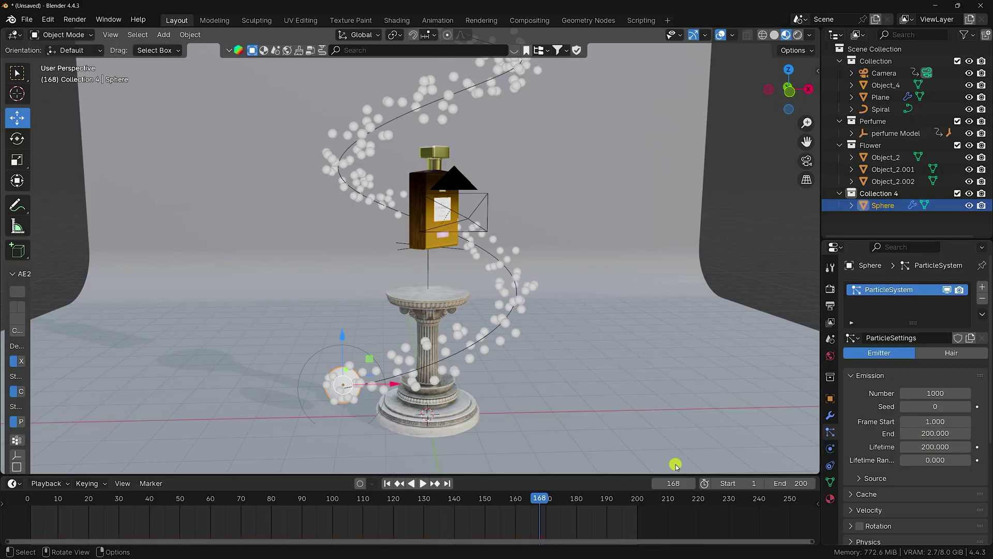
left_click(387, 482)
left_click(426, 484)
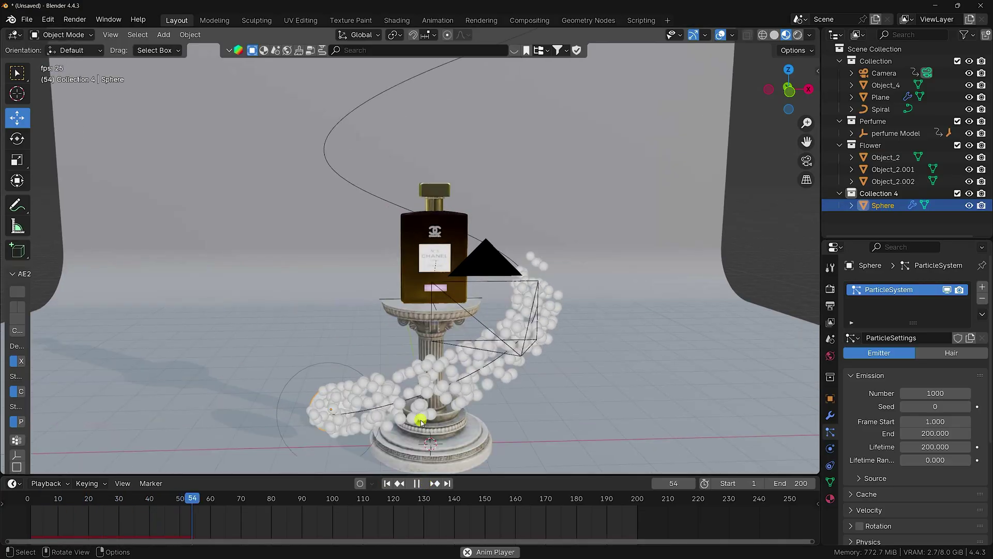
scroll(457, 324, "up", 5)
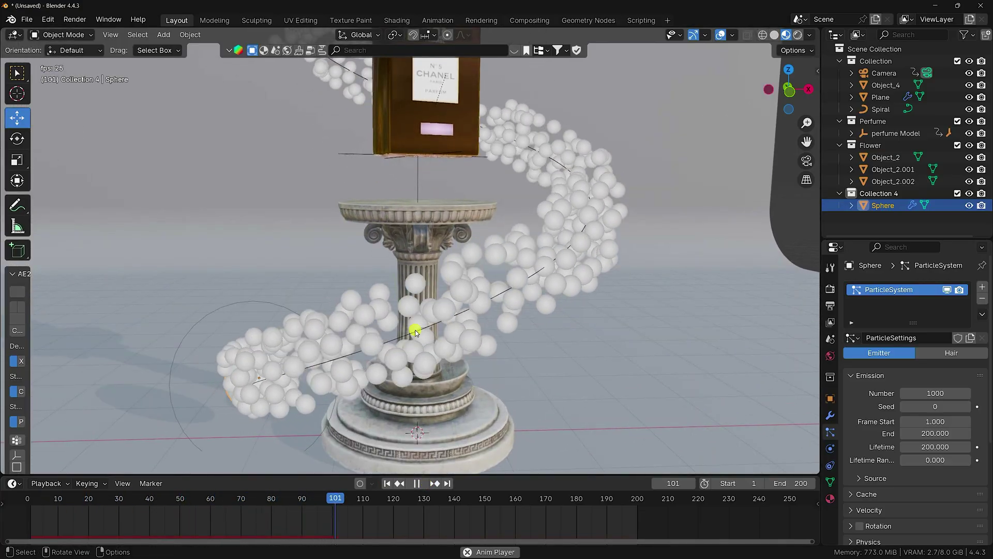
left_click(387, 483)
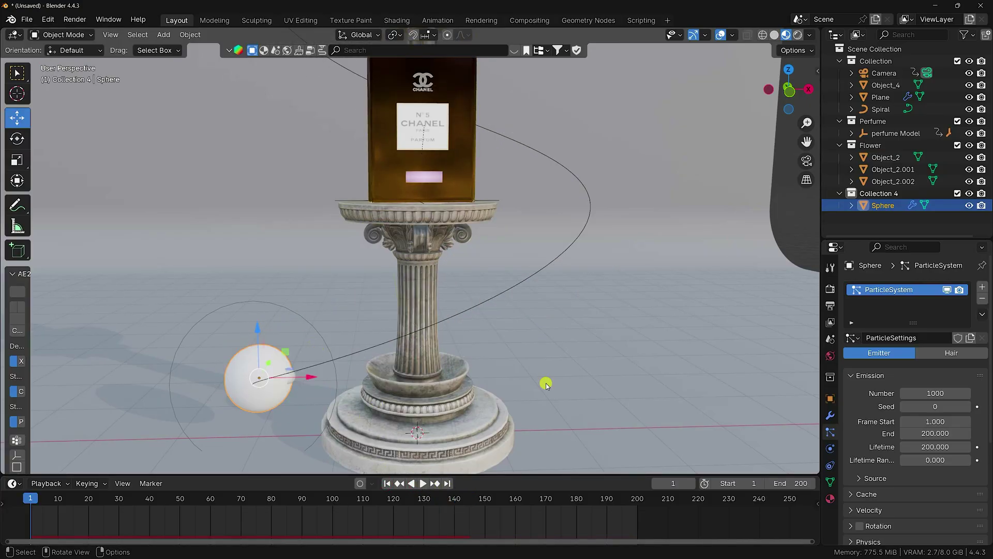
Set the particle lifetime to 250
scroll(882, 412, "down", 4)
left_click(927, 348)
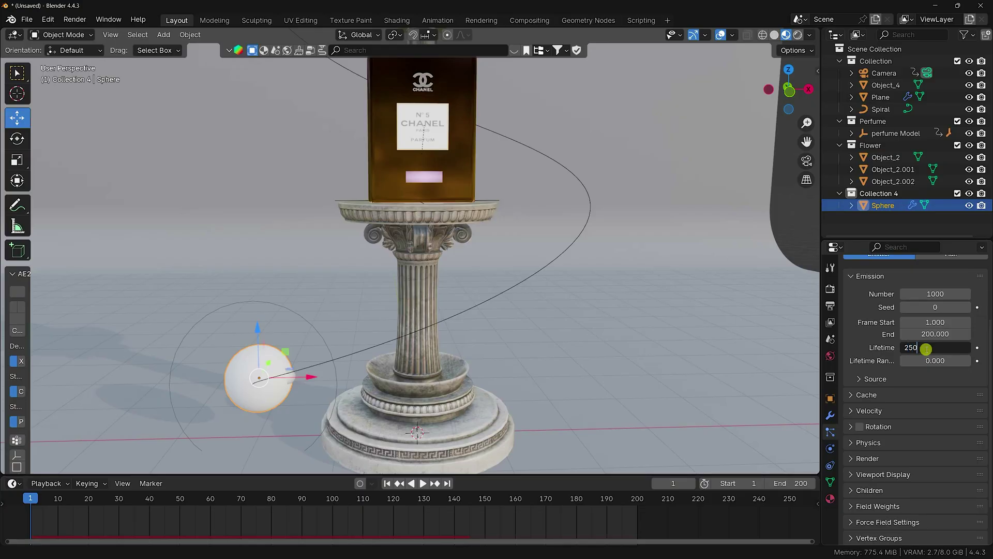
type("250")
key("Return")
Enable dynamic particle rotation, with orientation randomize at 0.5 and phase randomize at 1
left_click(852, 427)
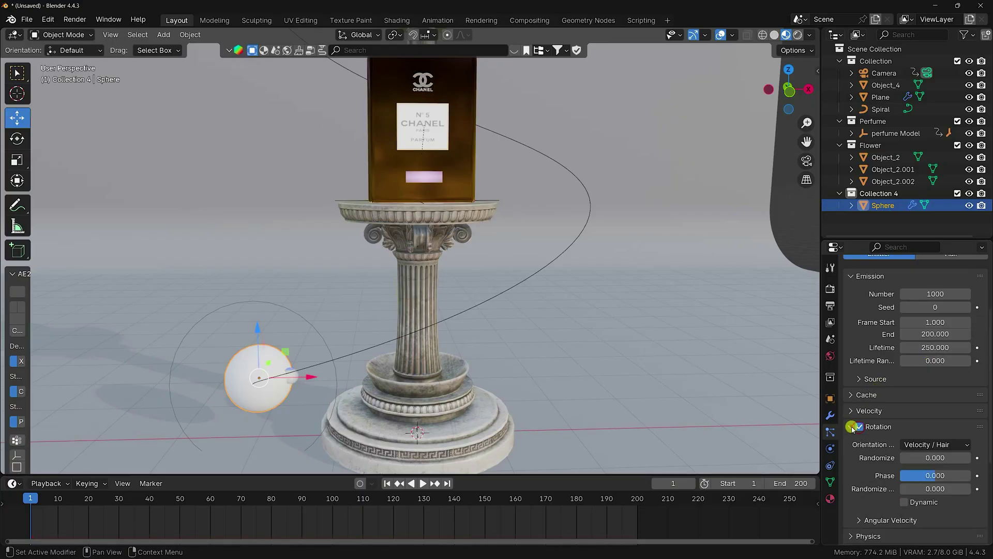
left_click_drag(906, 457, 136, 459)
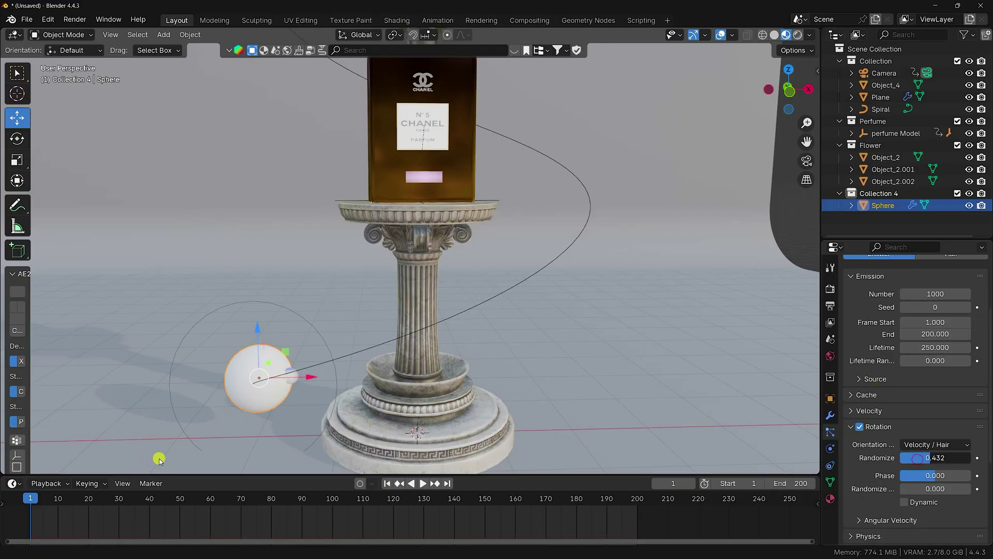
type("5")
key("Return")
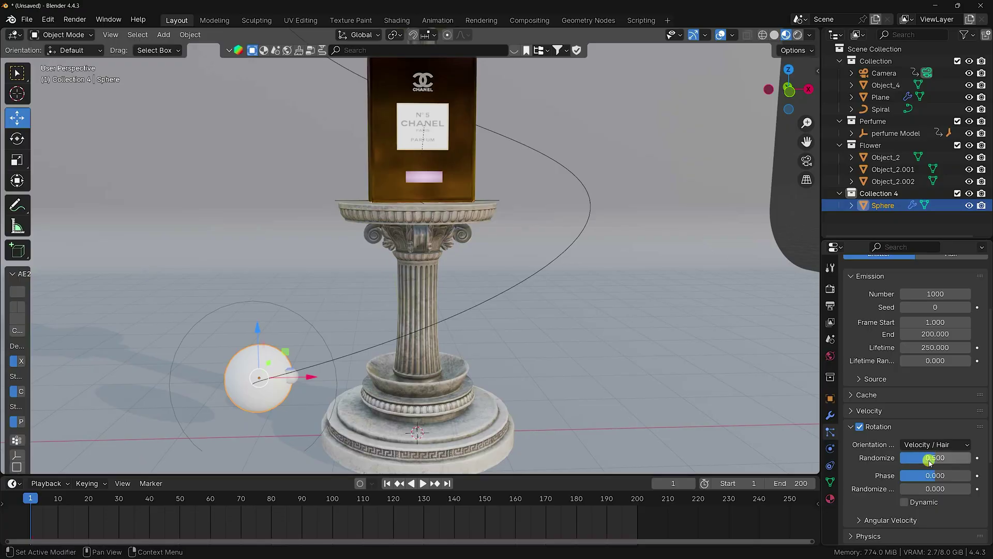
left_click(920, 489)
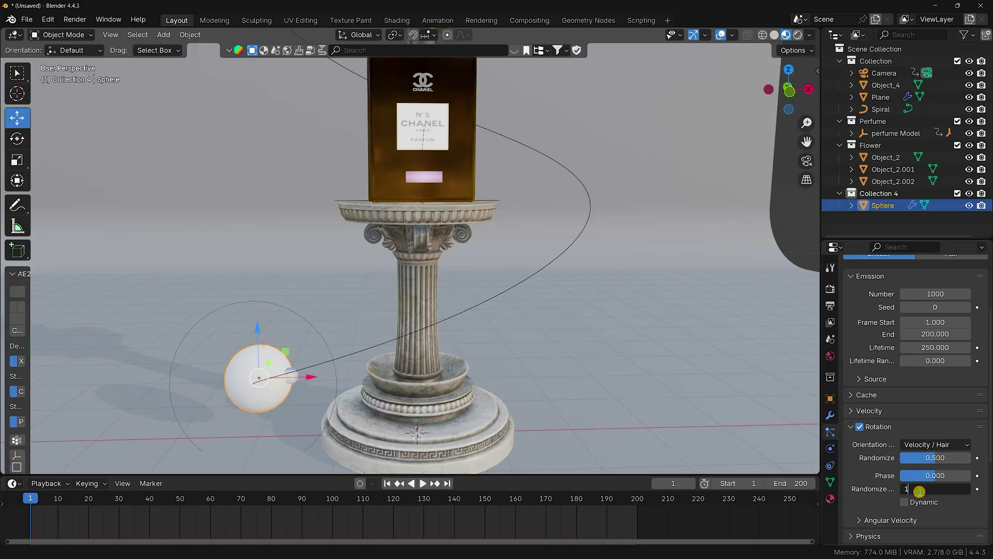
key("Return")
Set the particle system to render as Collection
scroll(869, 493, "down", 6)
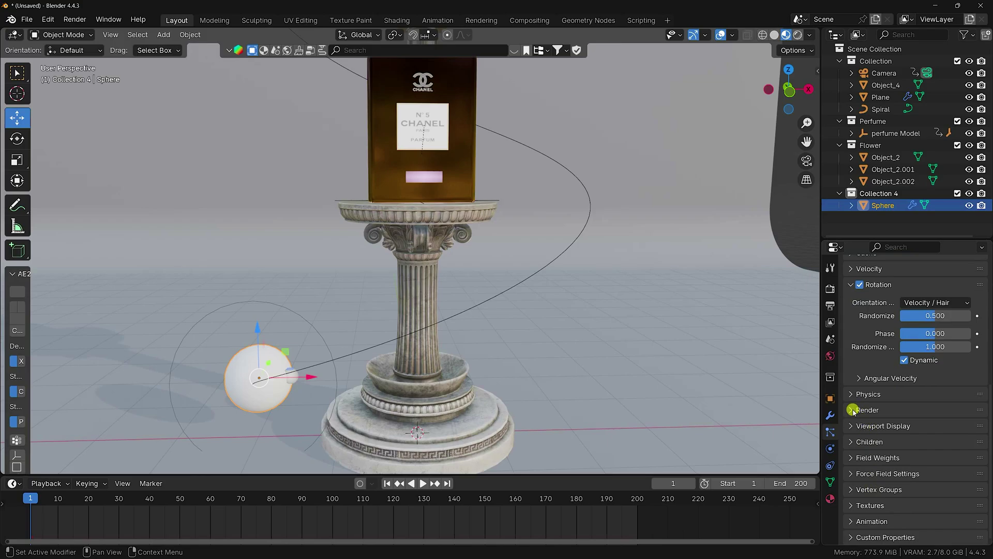
left_click(852, 410)
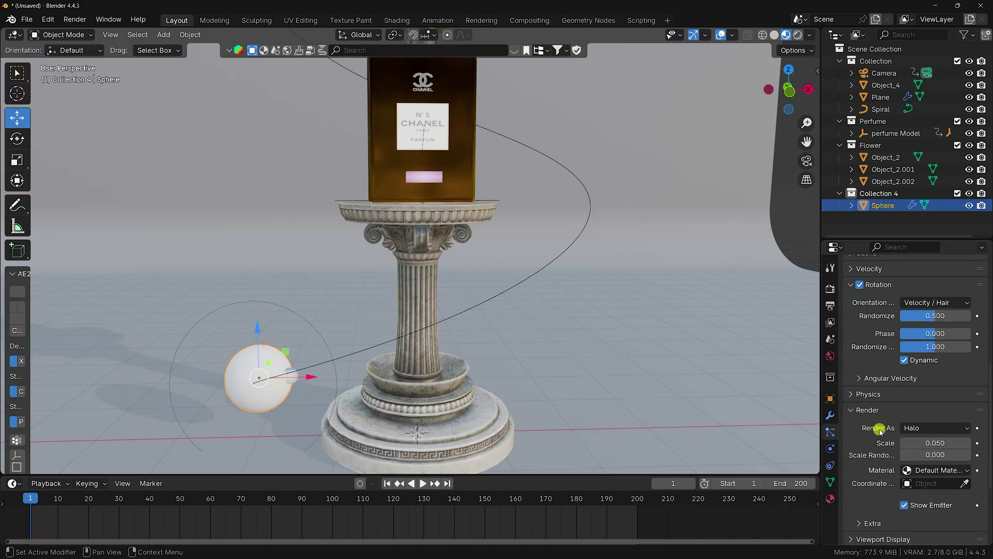
left_click(918, 428)
left_click(917, 503)
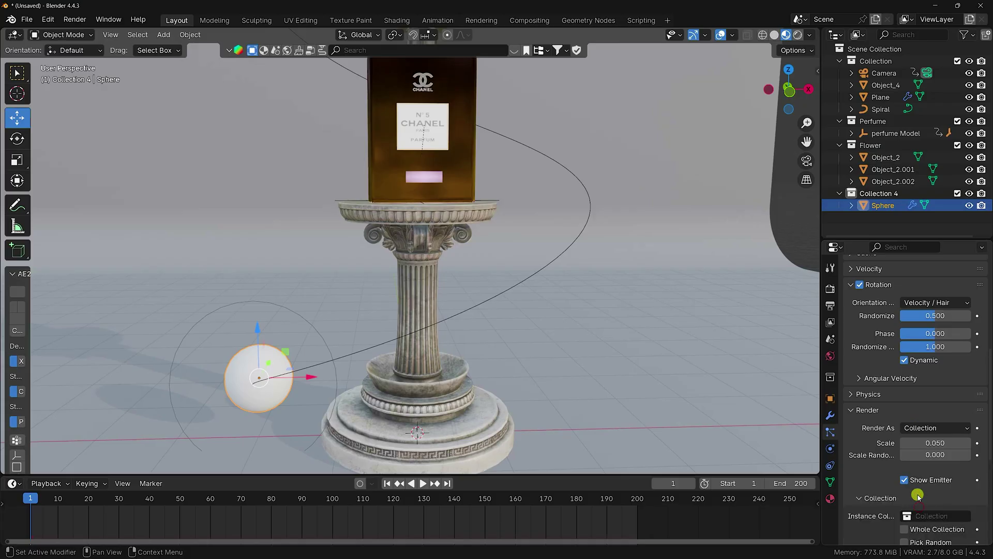
Assign the Flower collection as the particle instance collection and play the animation briefly
scroll(883, 445, "down", 5)
left_click(923, 393)
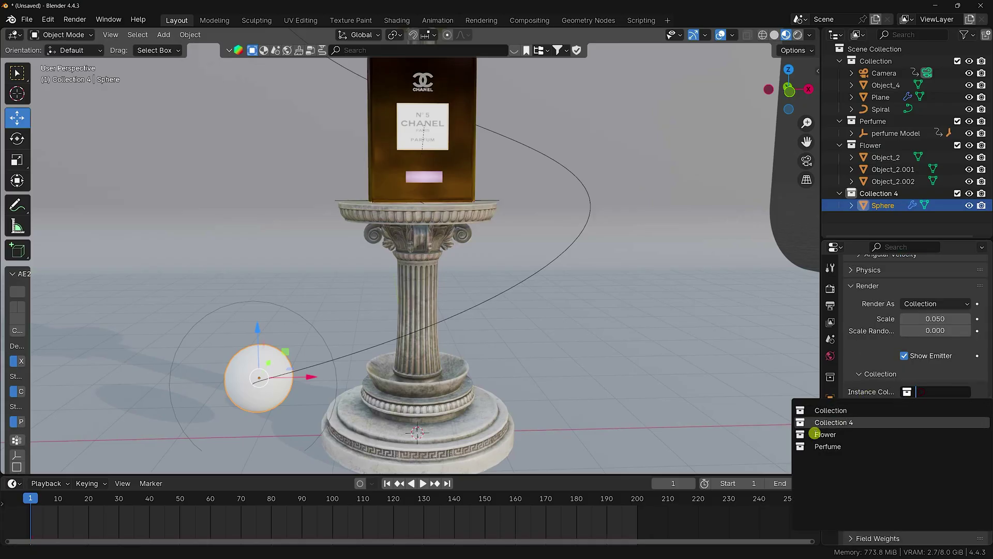
left_click(827, 435)
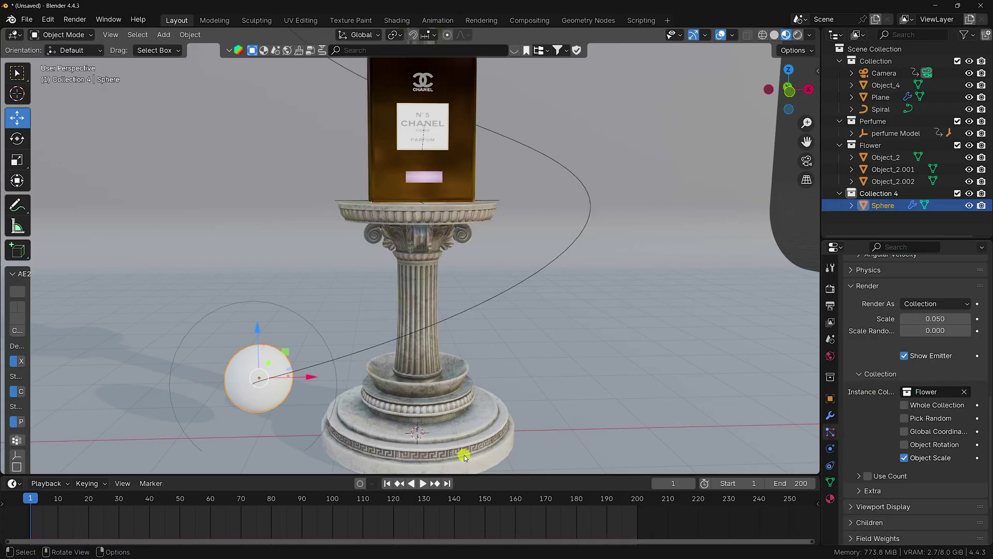
left_click(423, 483)
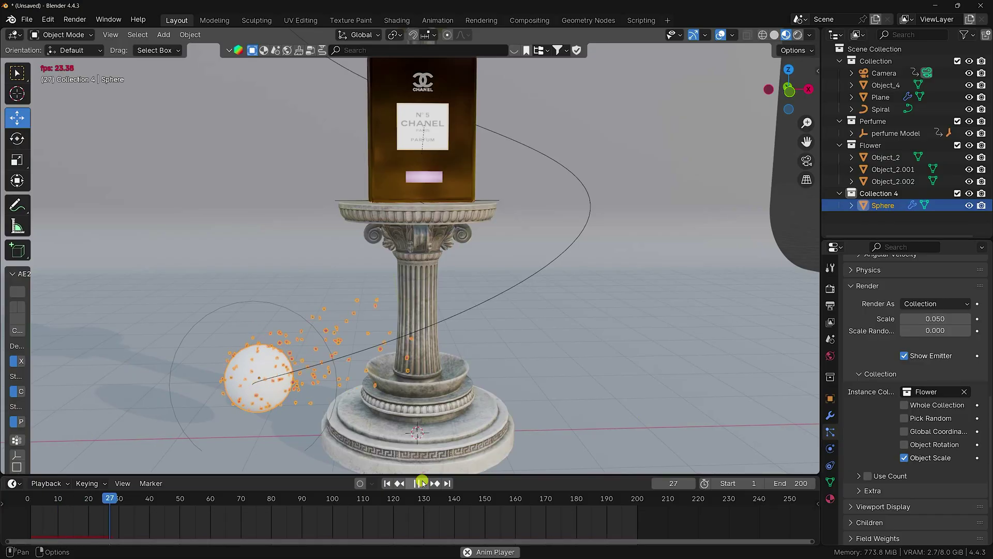
left_click(423, 482)
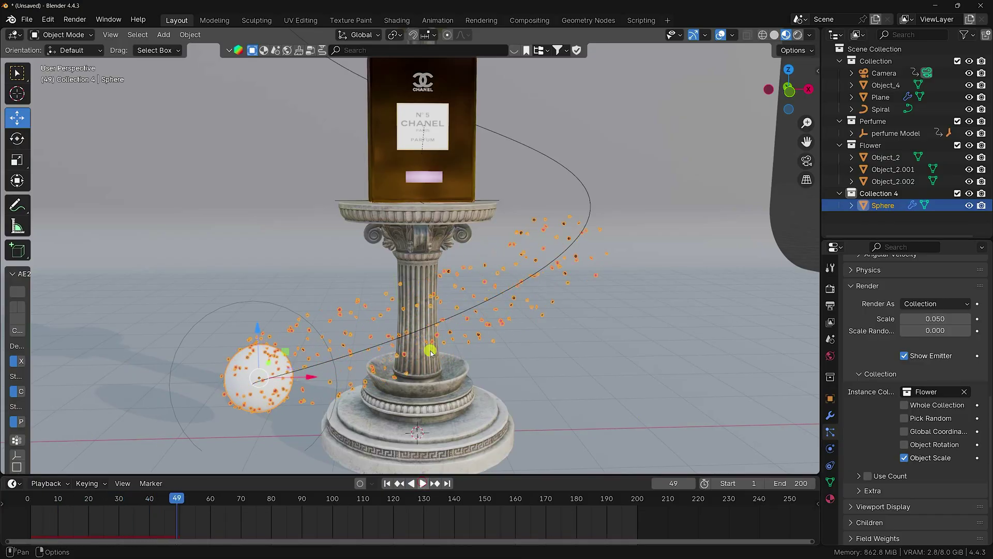
Set the particle render scale to 0.5
scroll(423, 348, "up", 2)
scroll(427, 344, "up", 1)
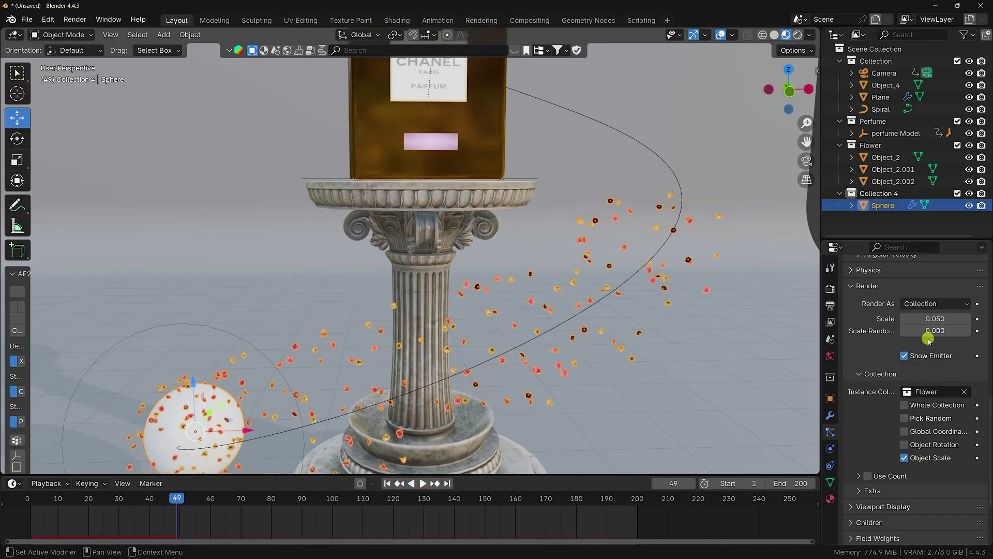
left_click(934, 318)
type("0")
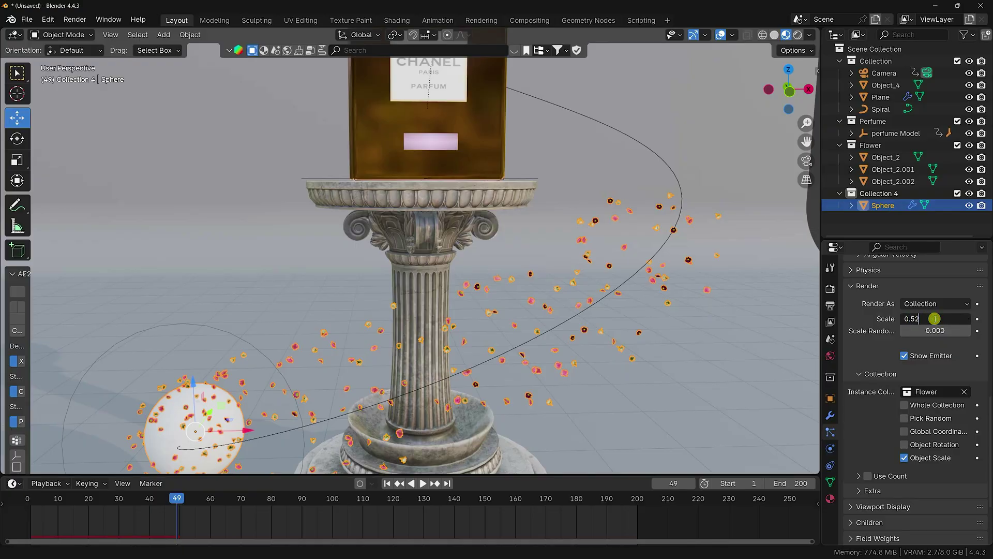
type(".5")
key("Return")
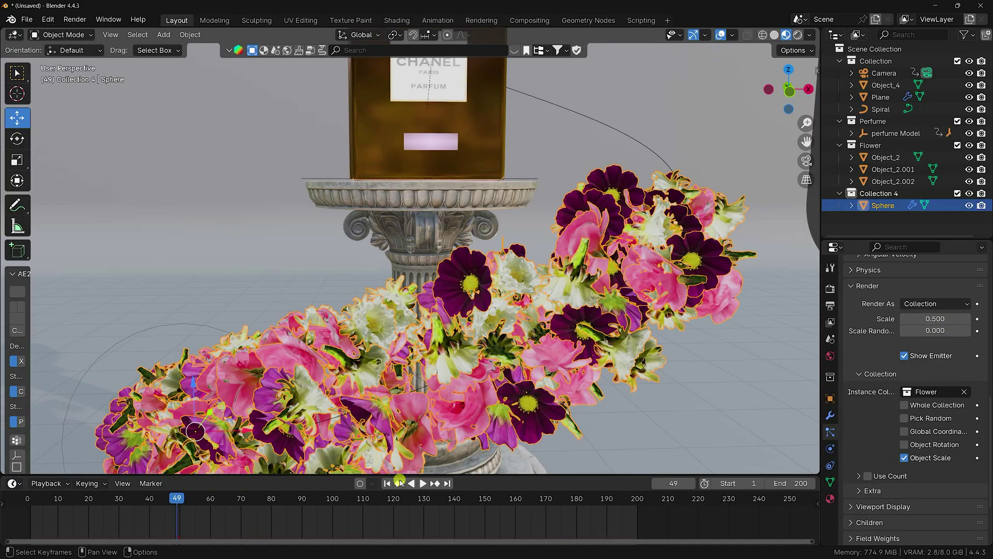
Replay the animation from the first frame to check the enlarged flowers along the curve, stopping at frame 63
key("shift+Left")
left_click(426, 485)
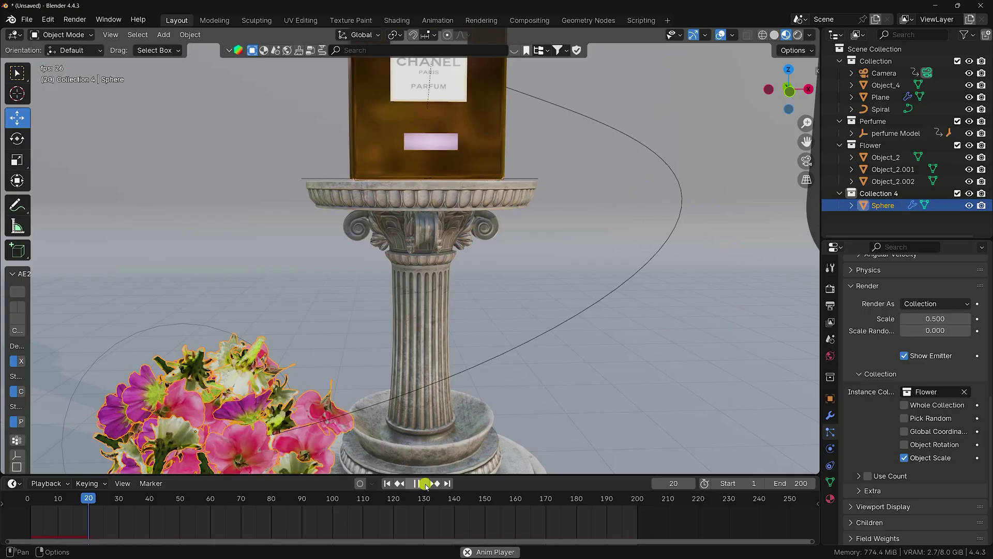
scroll(383, 338, "down", 1)
scroll(384, 337, "down", 1)
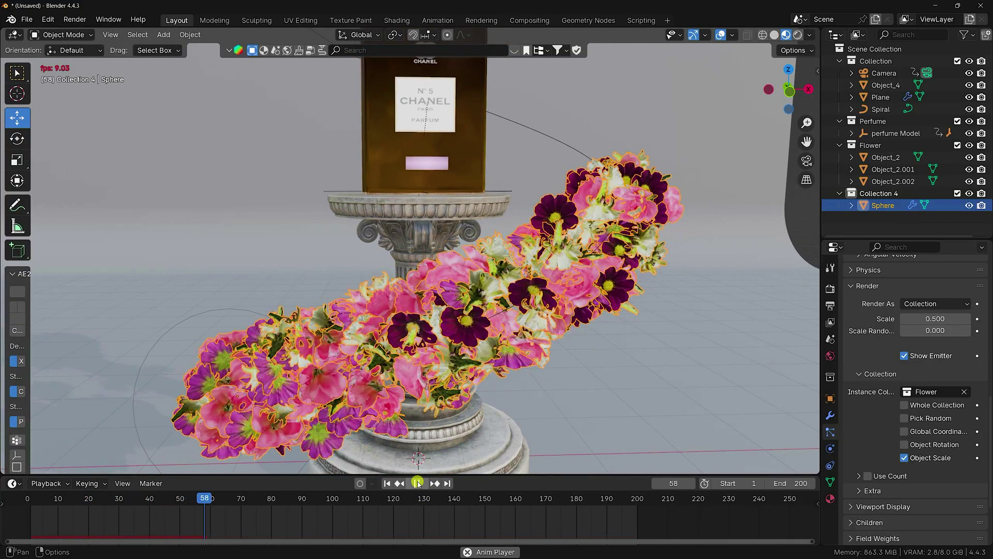
key("space")
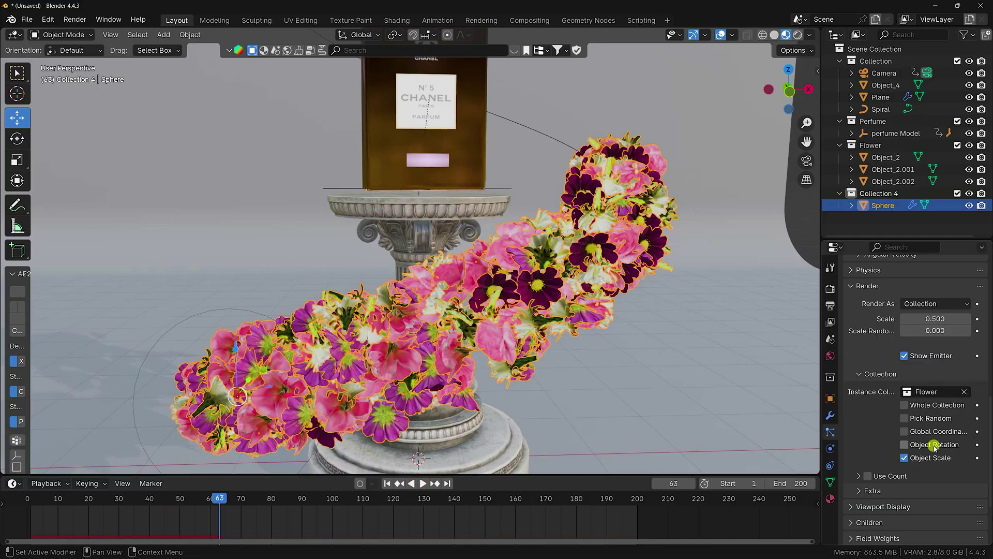
Enable Object Rotation for the instanced Flower collection and expand the extra render options
left_click(909, 445)
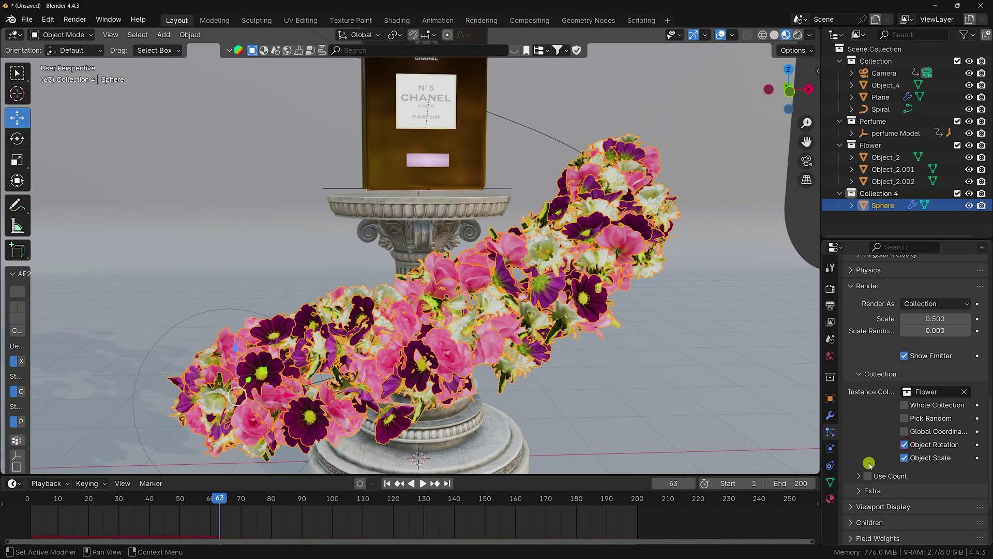
left_click(867, 490)
scroll(875, 420, "down", 5)
scroll(873, 419, "up", 5)
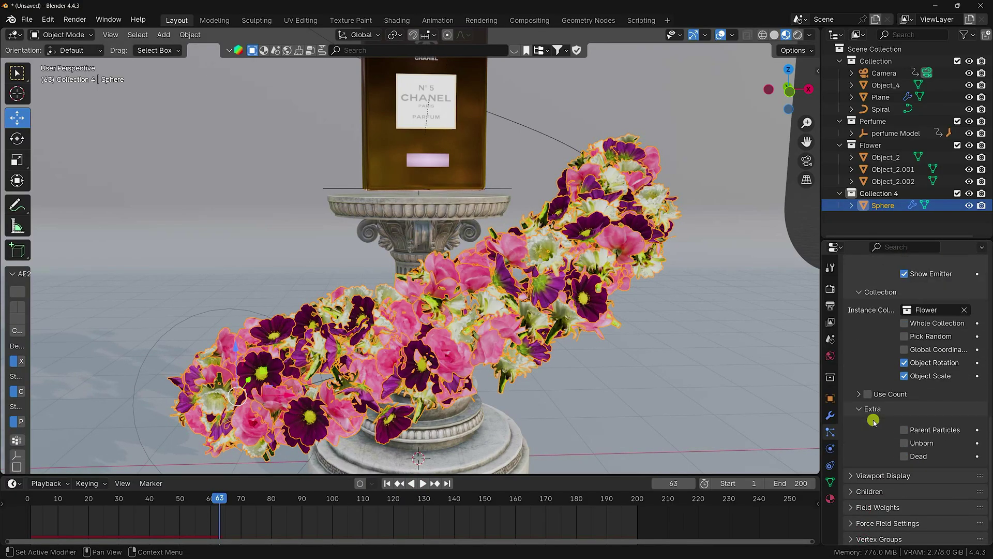
scroll(891, 406, "up", 2)
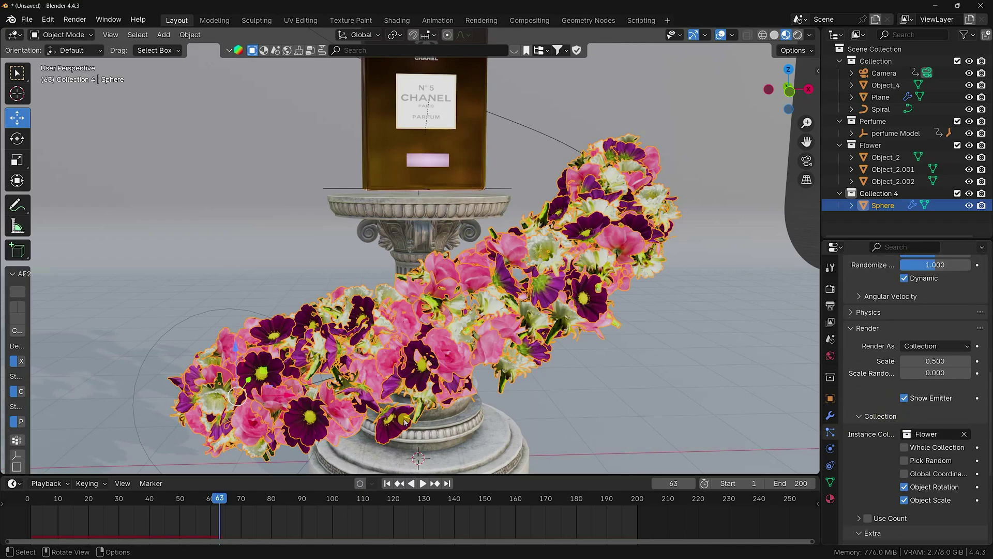
Play the animation from the first frame in the camera view to check the flower stream's framing, then return to the first frame
key("KP_0")
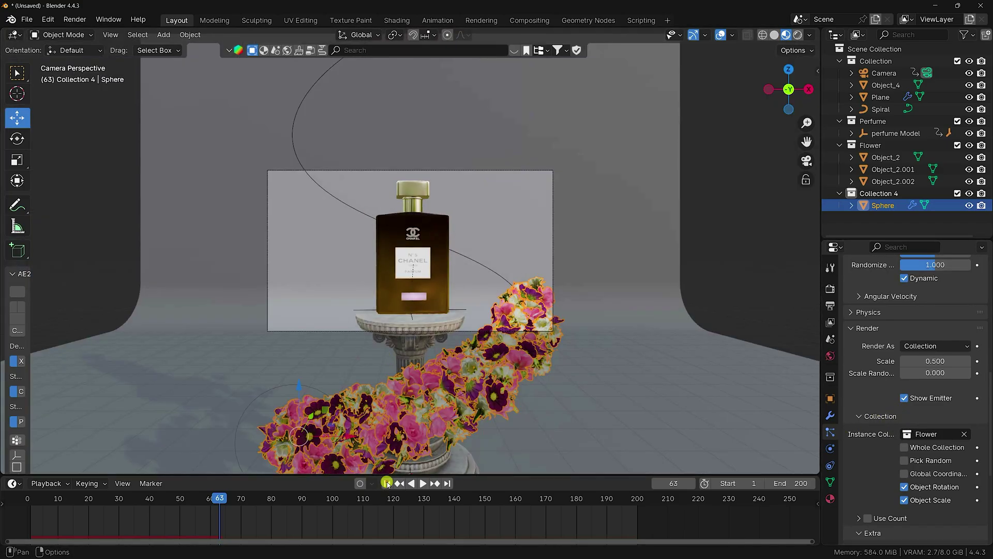
left_click(387, 483)
left_click(422, 483)
scroll(423, 439, "up", 1)
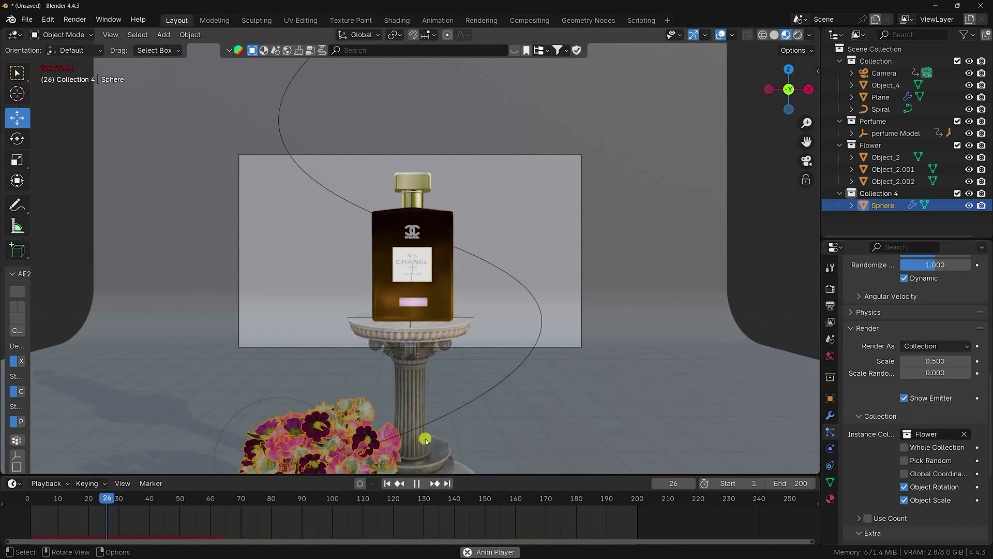
scroll(426, 437, "up", 2)
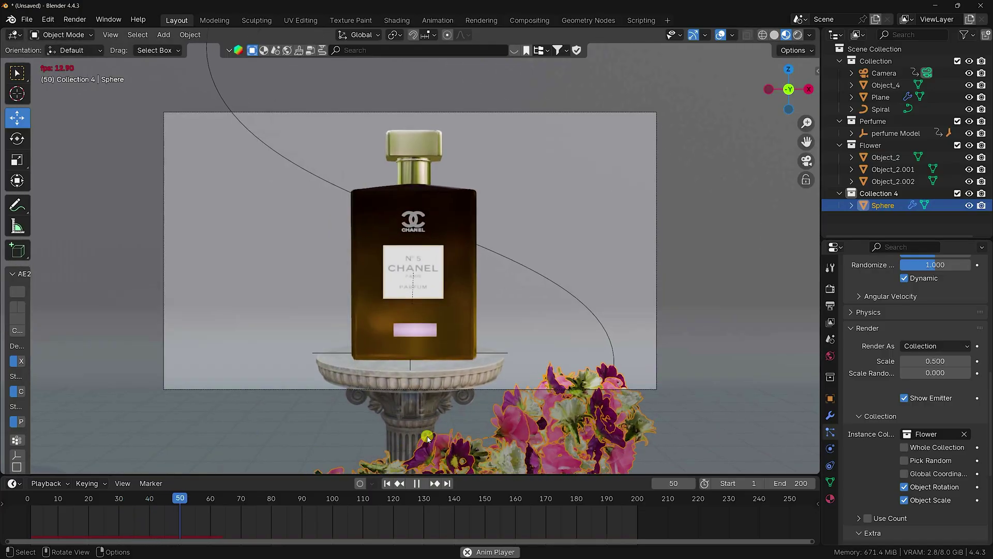
scroll(501, 386, "up", 1)
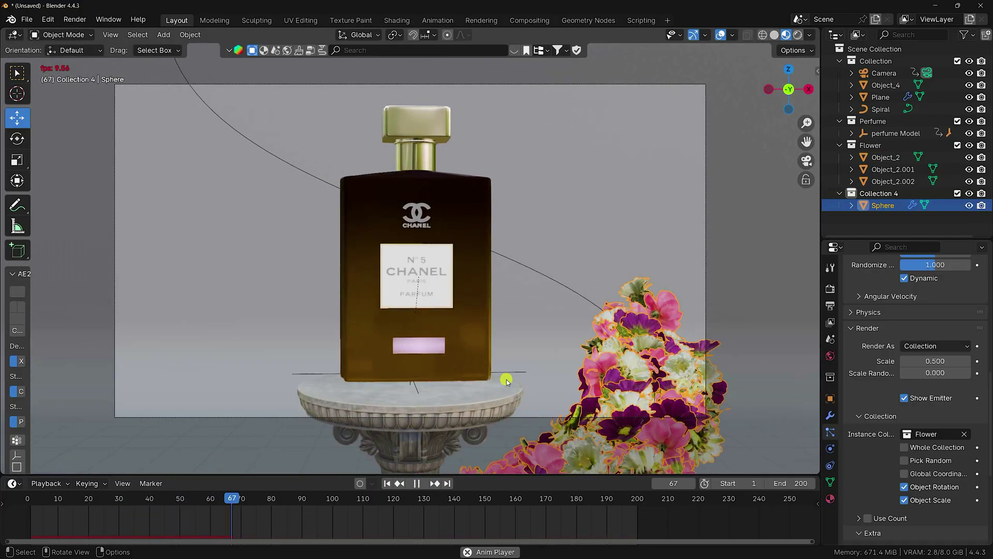
scroll(507, 381, "up", 1)
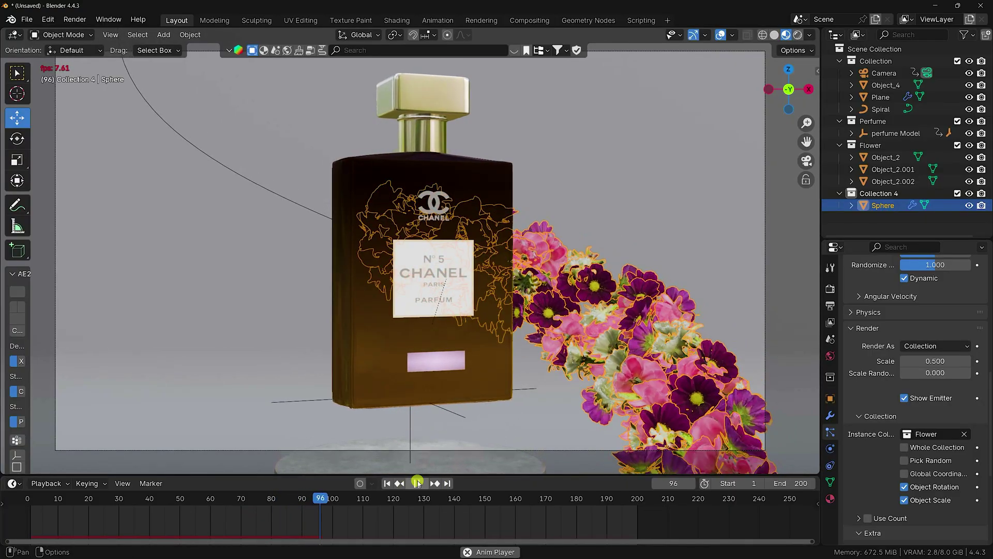
key("space")
left_click(387, 483)
Shrink the emitter sphere uniformly to a scale of about 0.378
scroll(875, 400, "up", 10)
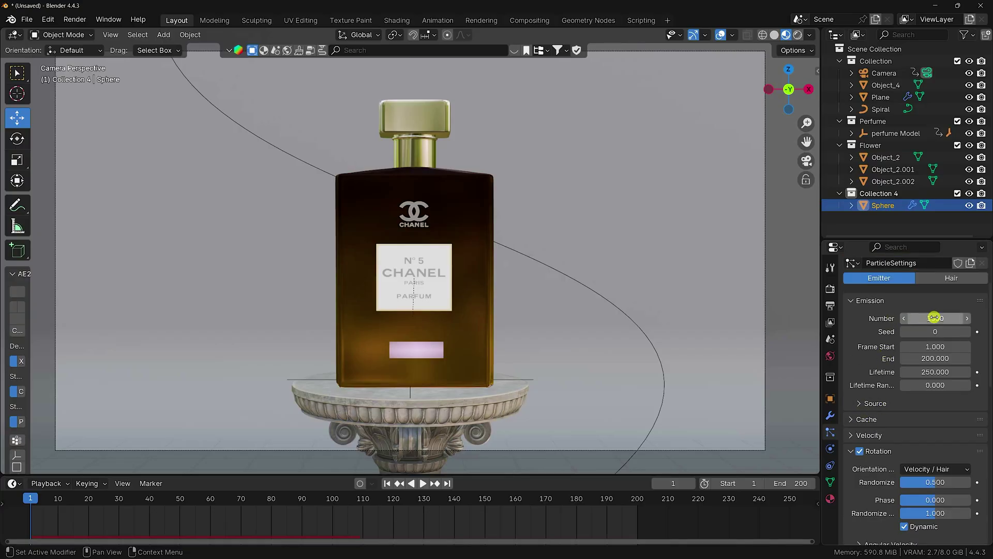
scroll(392, 331, "down", 5)
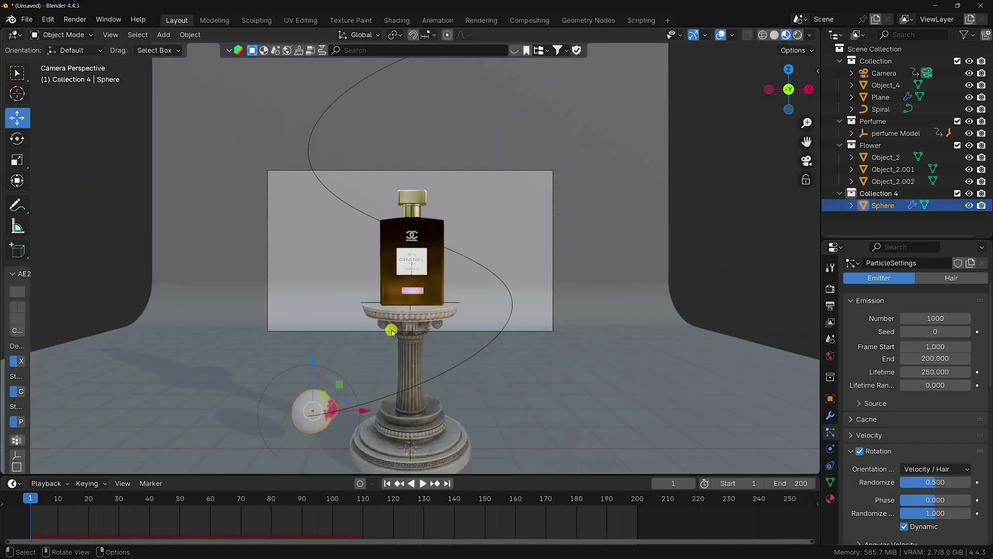
middle_click_drag(392, 332, 354, 350)
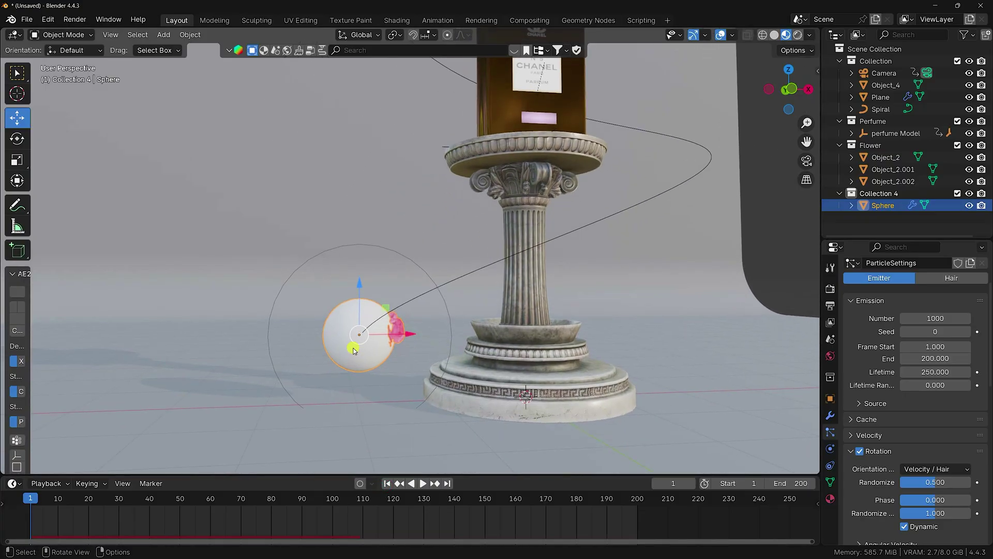
left_click(831, 398)
scroll(887, 399, "up", 5)
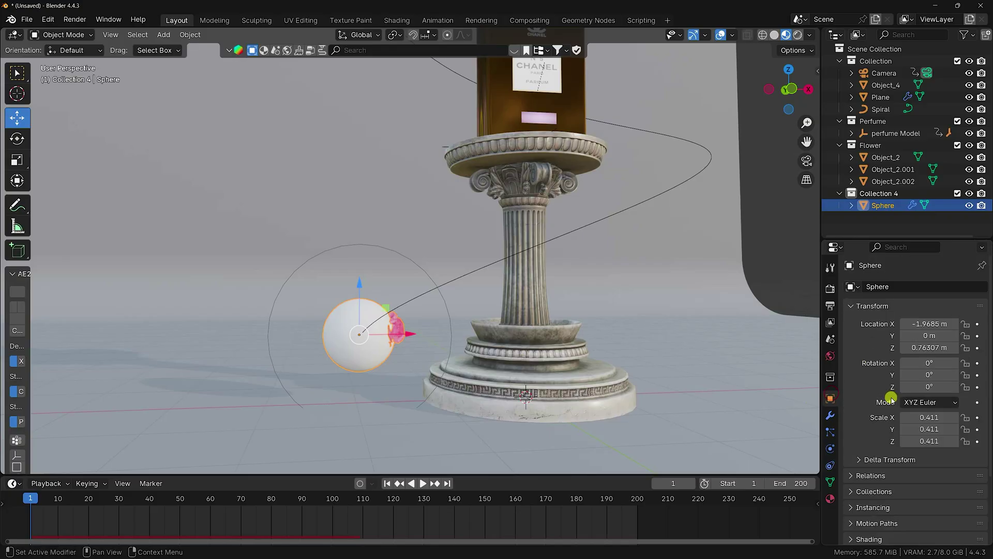
key("s")
left_click(485, 272)
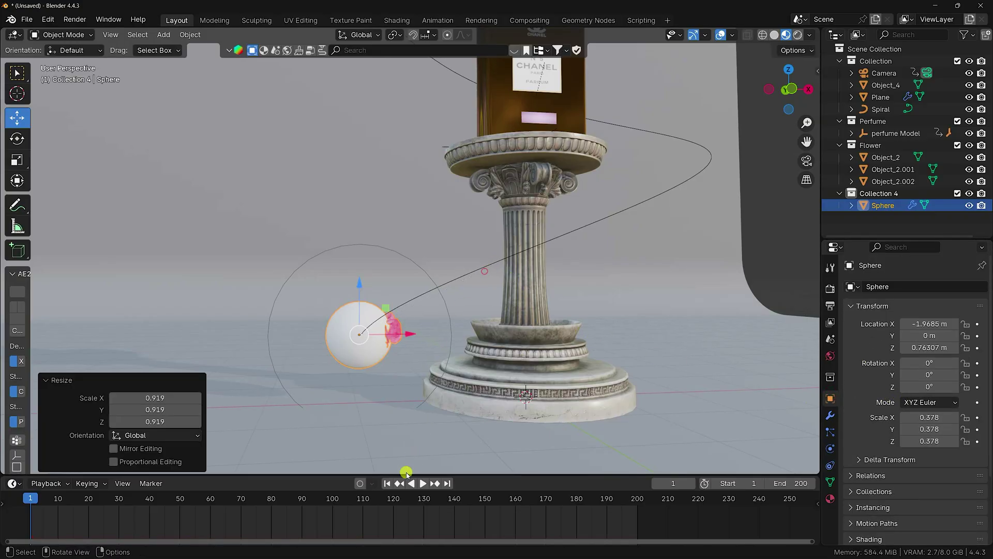
Replay the flower animation with the smaller emitter, switch to the camera view during playback, and return to the first frame
left_click(384, 484)
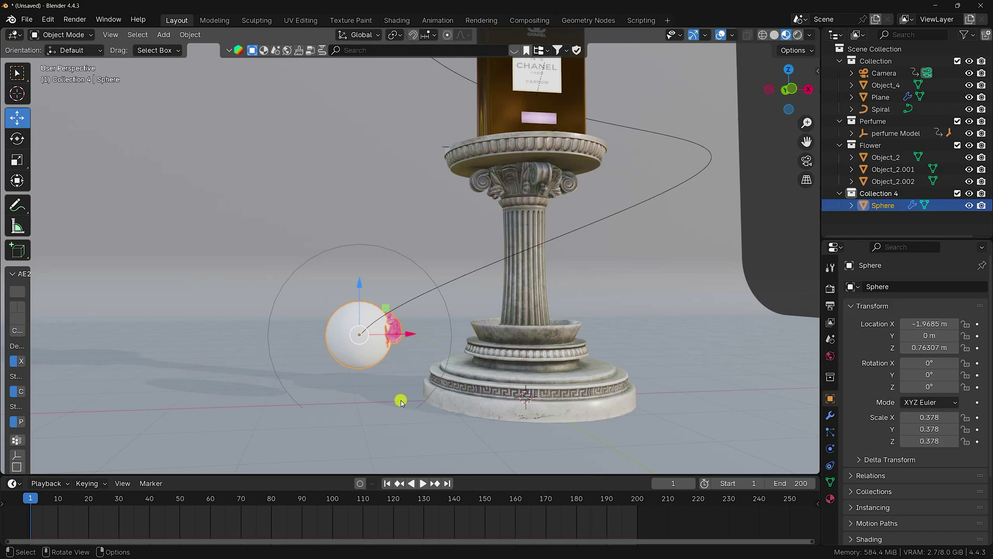
left_click(422, 483)
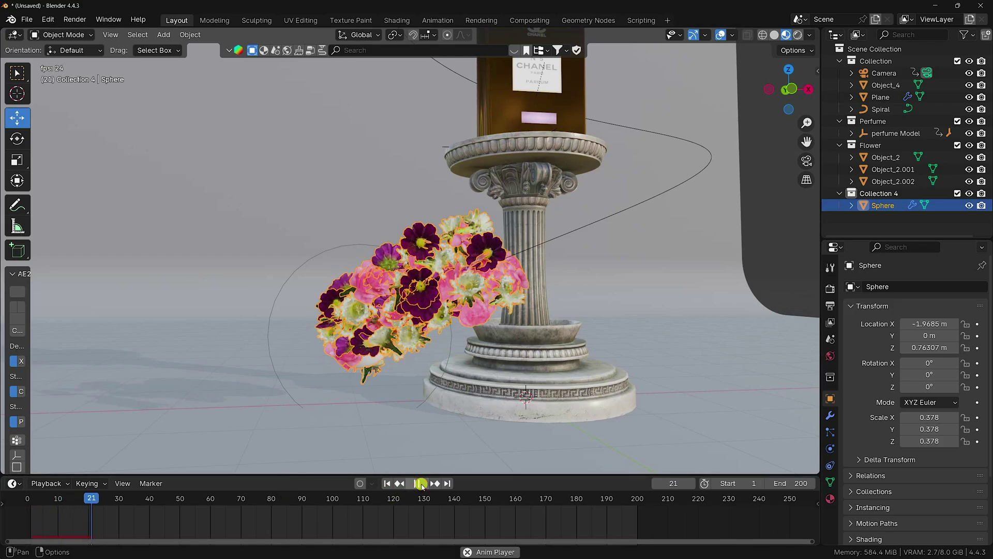
key("KP_0")
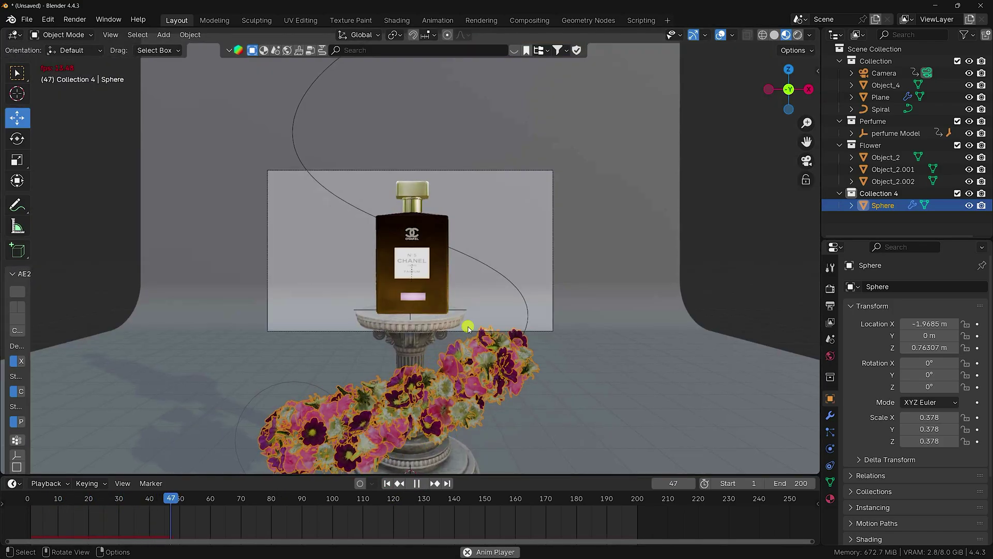
scroll(468, 327, "up", 4)
scroll(491, 341, "up", 2)
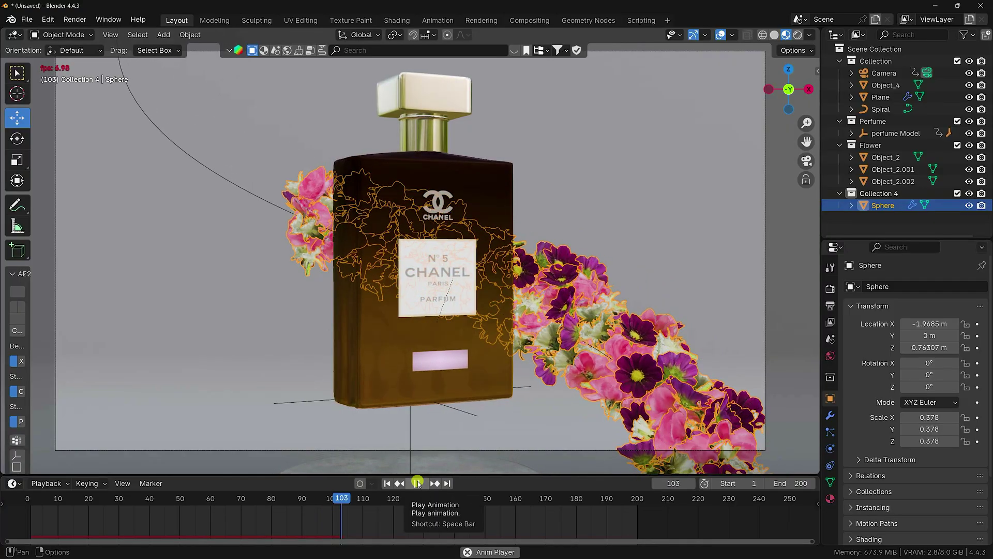
left_click(417, 483)
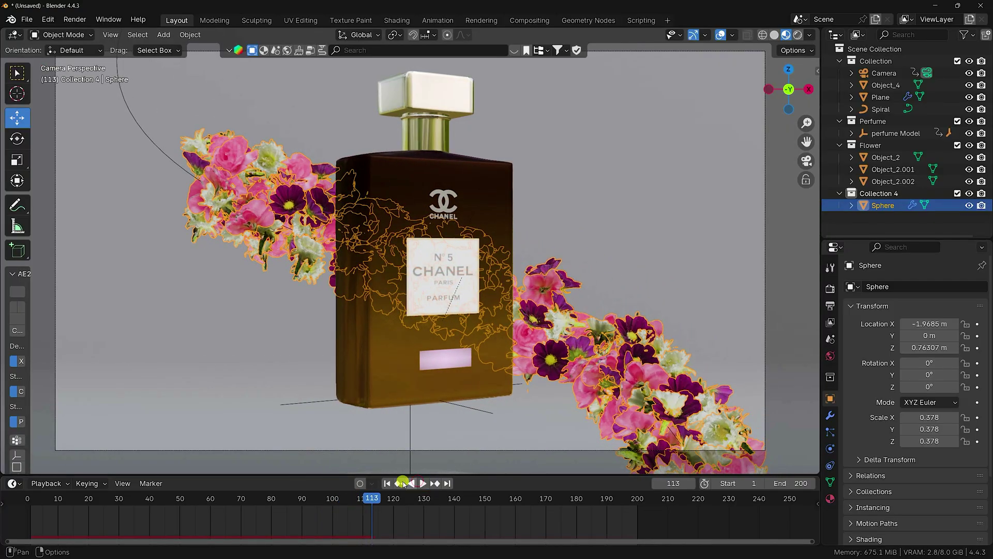
key("shift+Left")
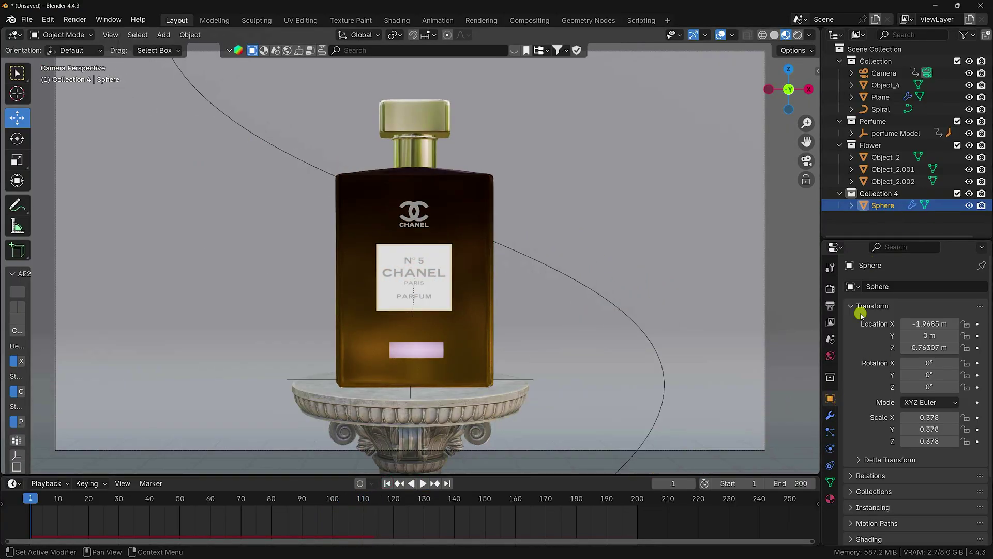
Bake all dynamics from the sphere's particle cache settings
left_click(830, 436)
scroll(885, 420, "down", 5)
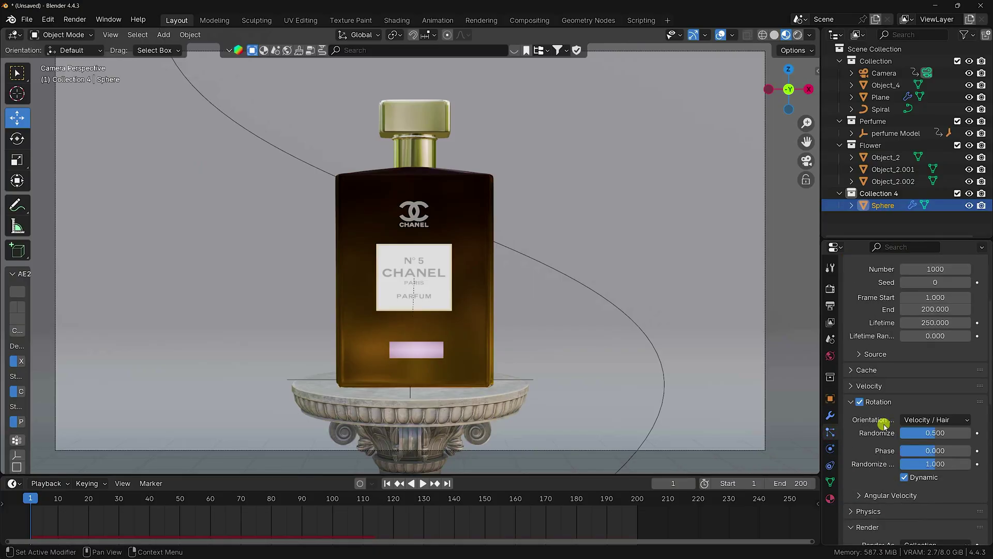
left_click(854, 370)
scroll(875, 412, "down", 5)
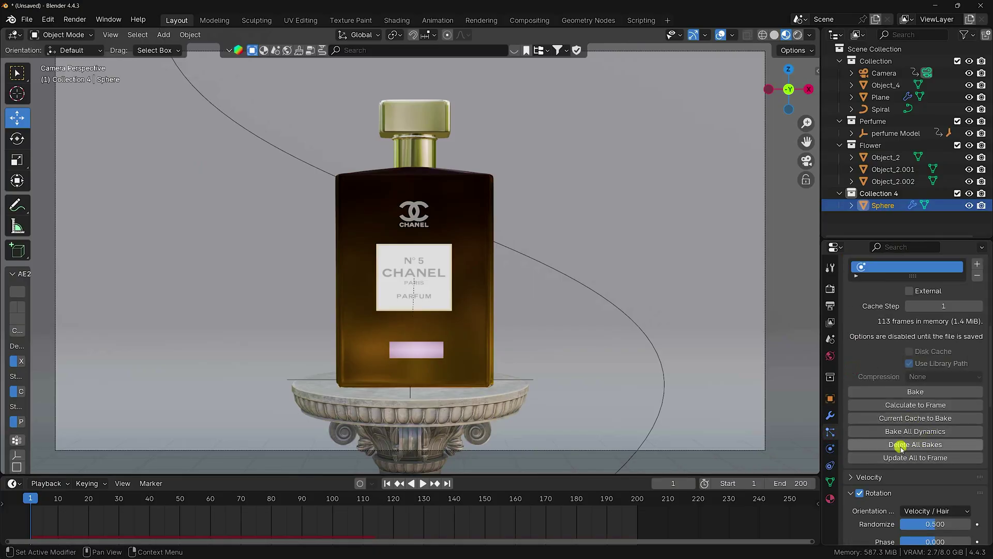
left_click(897, 432)
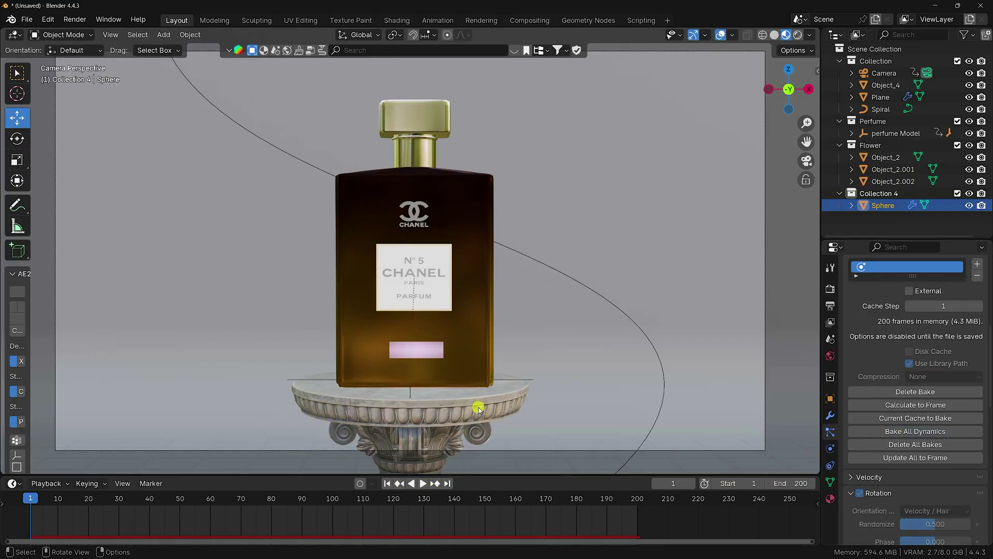
Give the world background color an Environment Texture and load art_studio_4k.exr from the BG Texture folder
middle_click_drag(466, 350, 437, 344)
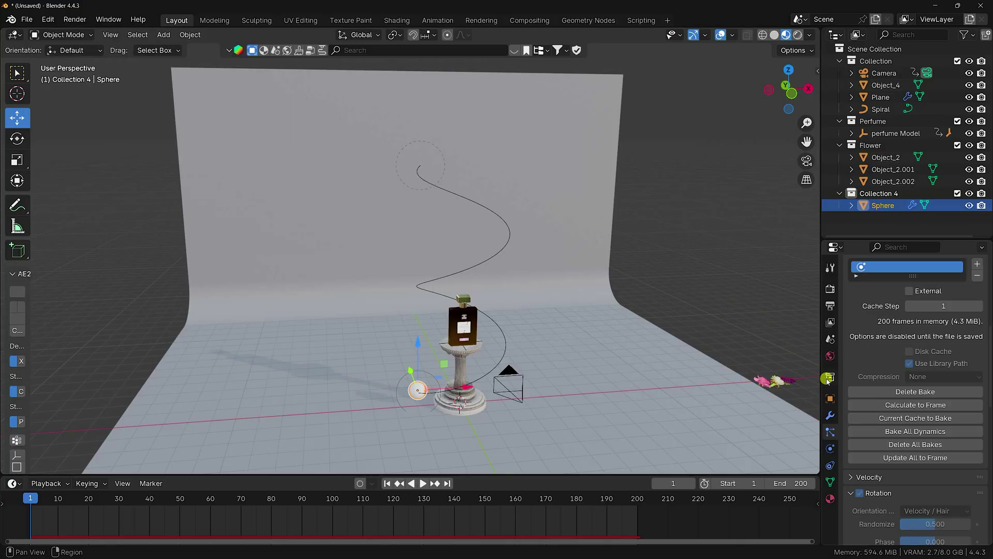
left_click(830, 399)
left_click(830, 356)
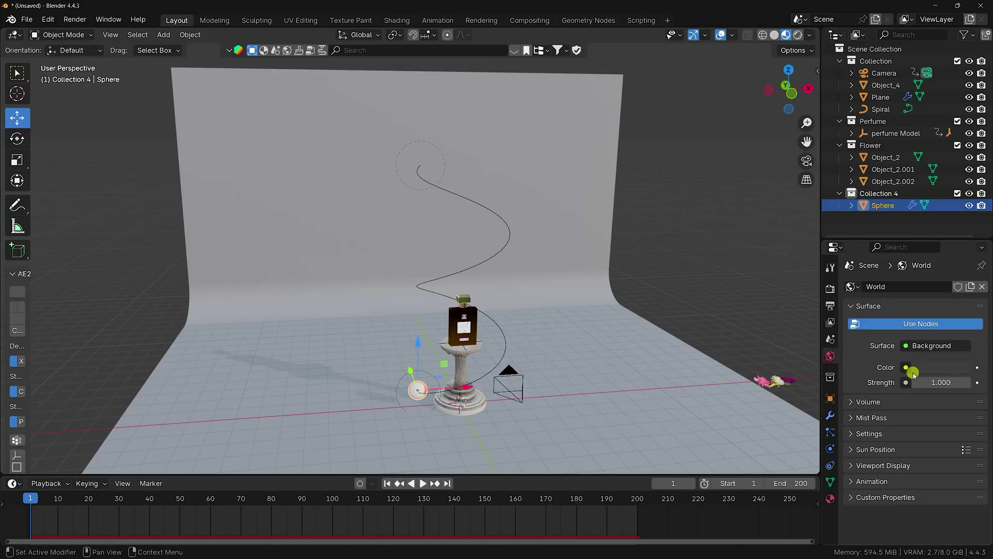
left_click(912, 371)
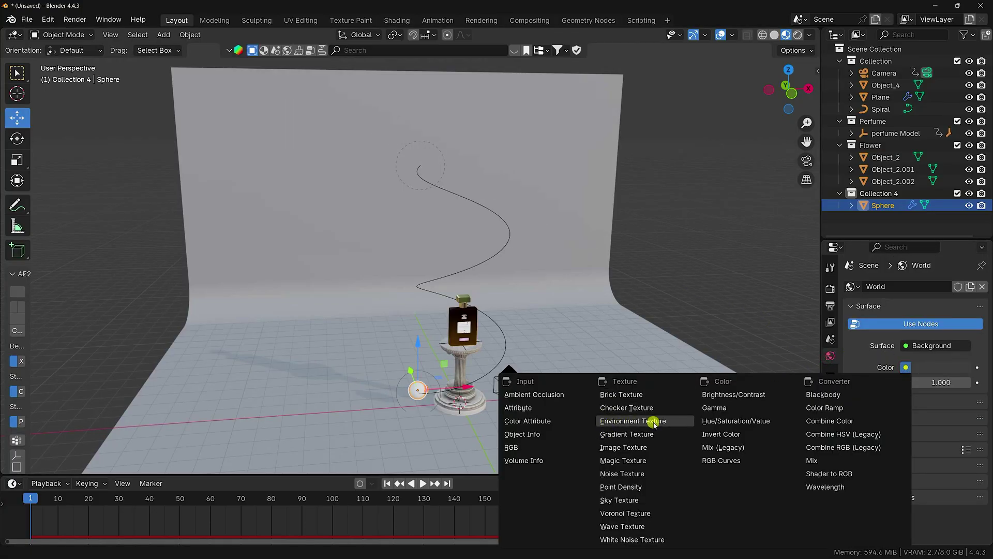
left_click(654, 421)
left_click(953, 383)
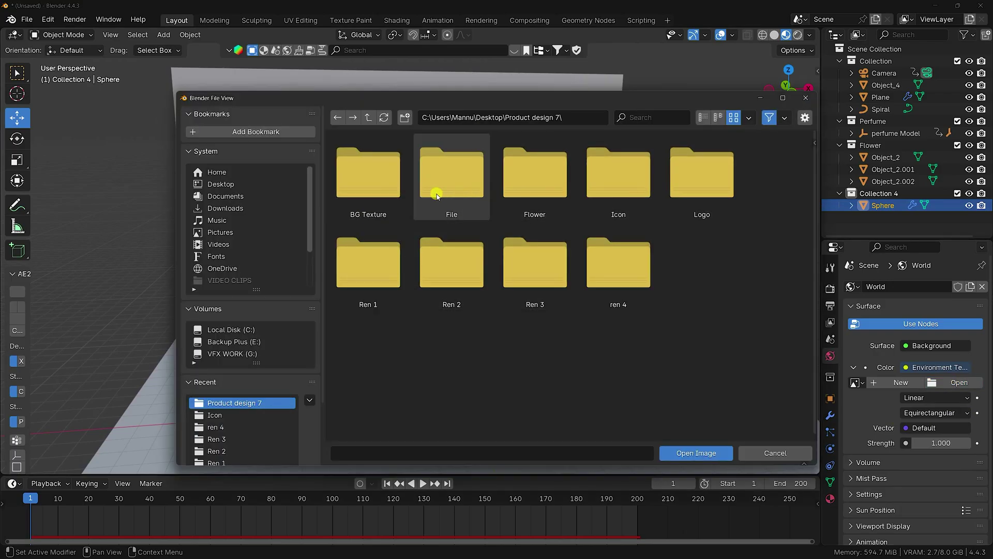
double_click(401, 201)
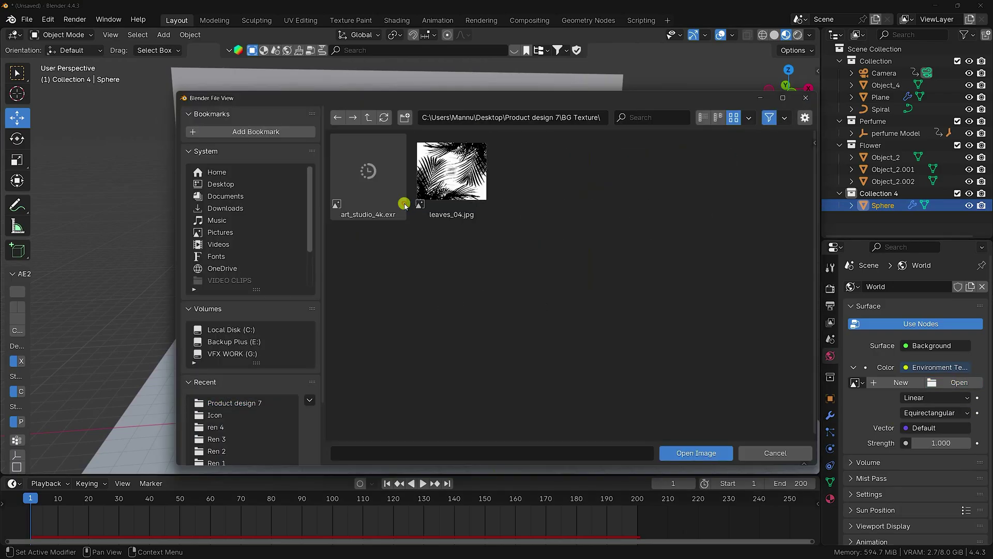
left_click(354, 185)
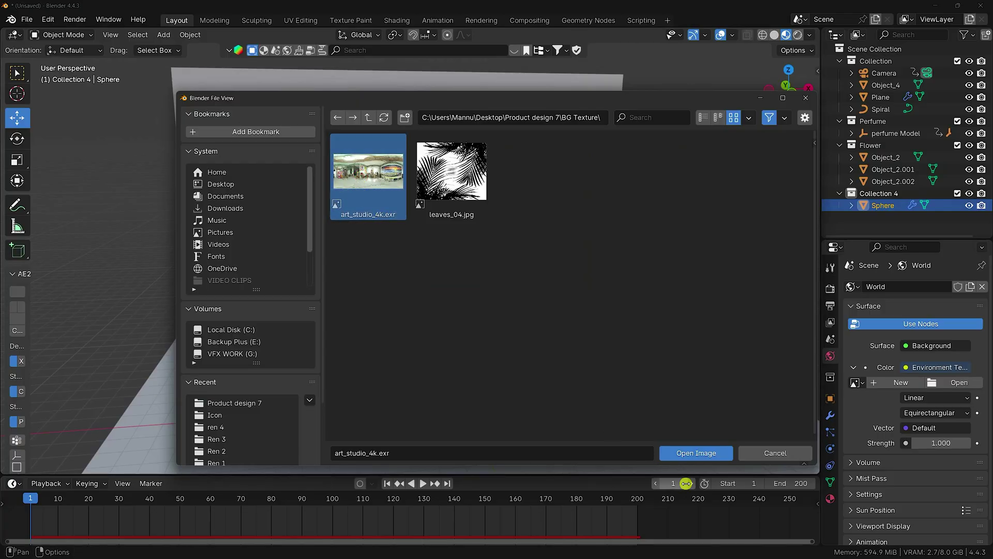
left_click(685, 452)
Create a new collection below Collection 4 and add an area light inside it
middle_click_drag(471, 296, 726, 245)
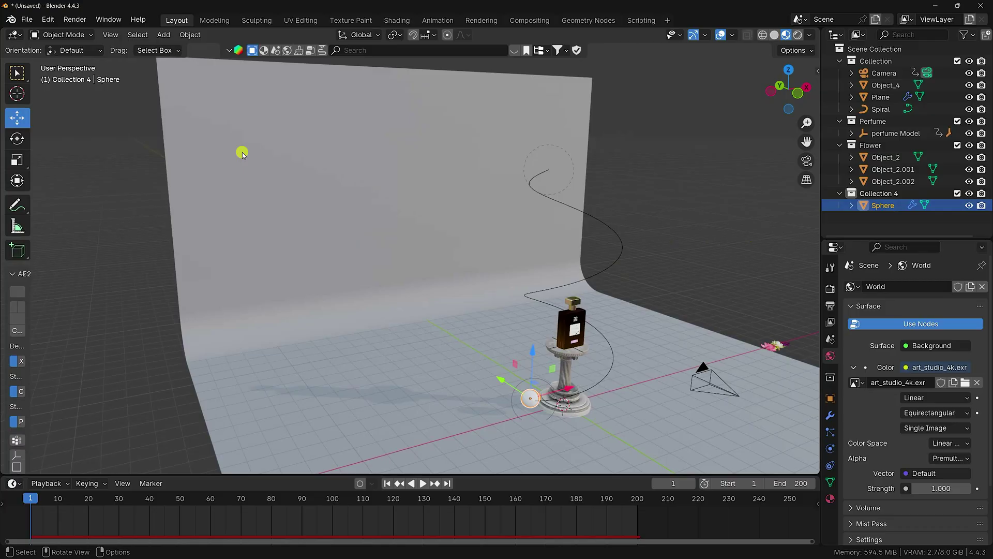
right_click(872, 222)
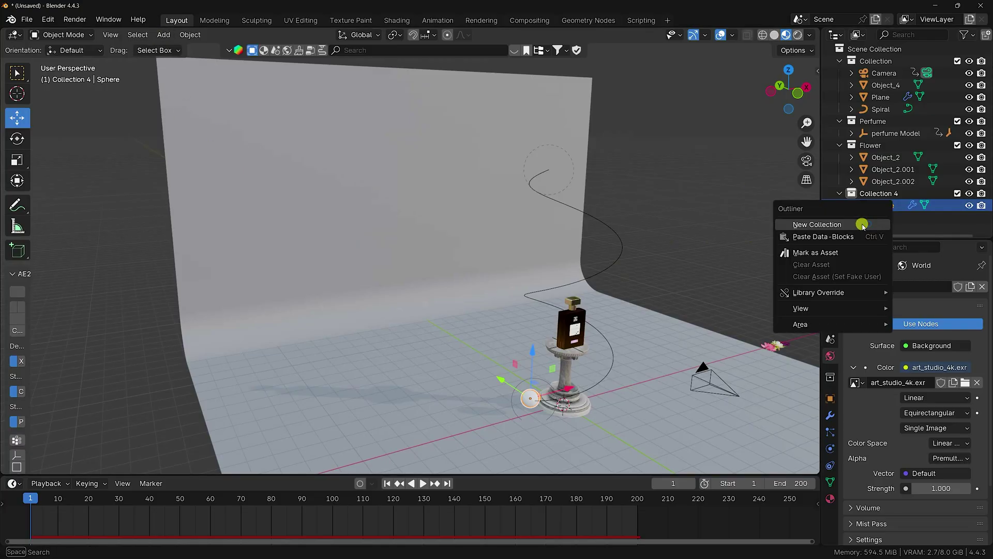
left_click(862, 224)
left_click(874, 217)
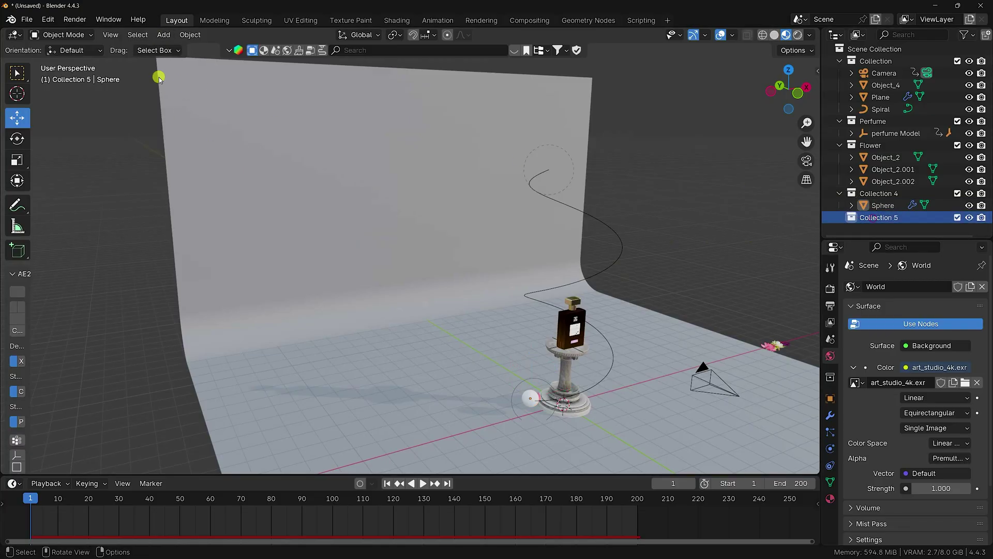
left_click(164, 35)
mouse_move(178, 192)
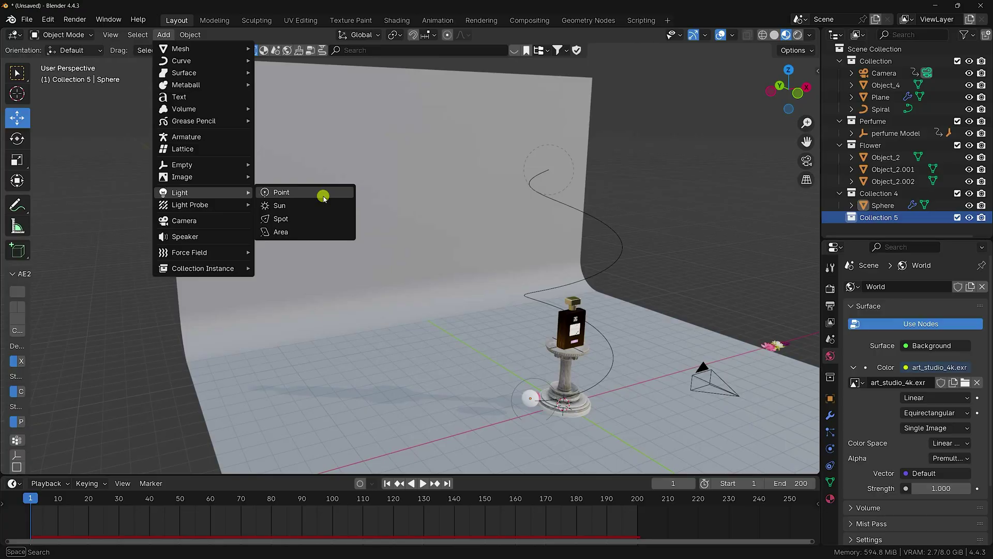
left_click(292, 233)
Raise the area light and move it behind the pedestal, to about X -3.06 m, Y 3.21 m, Z 3.68 m
left_click_drag(569, 364, 517, 296)
scroll(572, 288, "up", 2, "alt")
key("y")
right_click(516, 296)
key("g")
key("x")
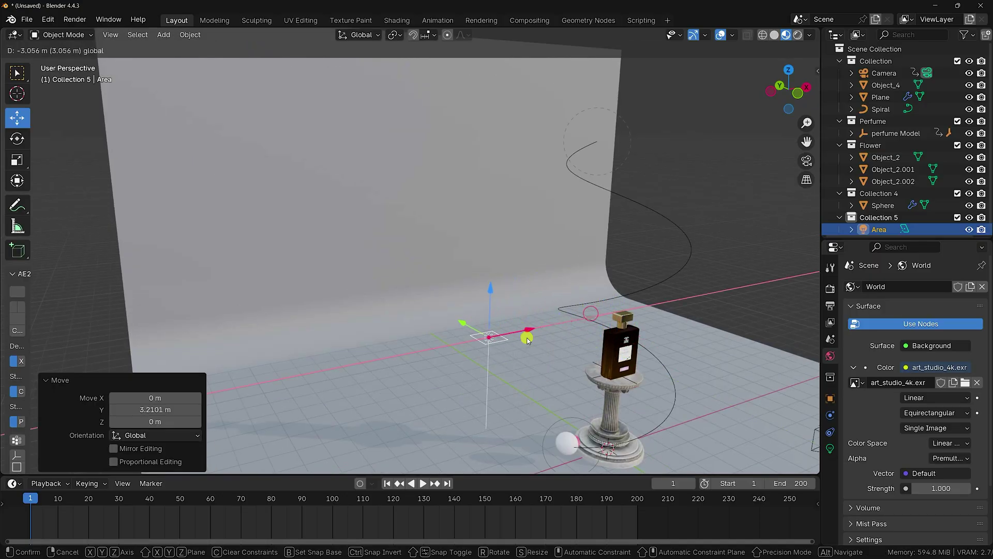
key("Return")
Set the area light's X rotation to -90° so that it stands upright and faces the front of the scene
left_click(831, 399)
left_click_drag(930, 363, 137, 361)
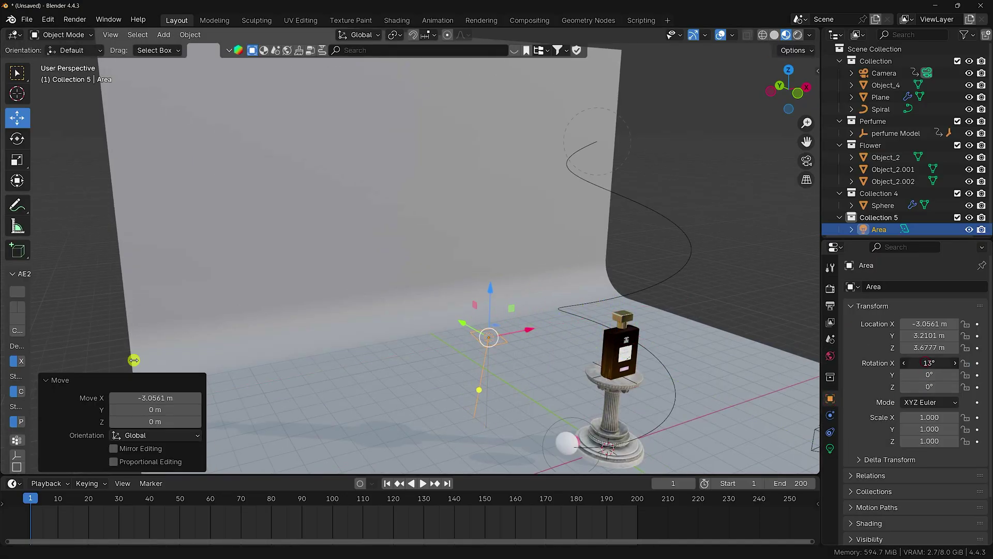
left_click_drag(888, 359, 893, 359)
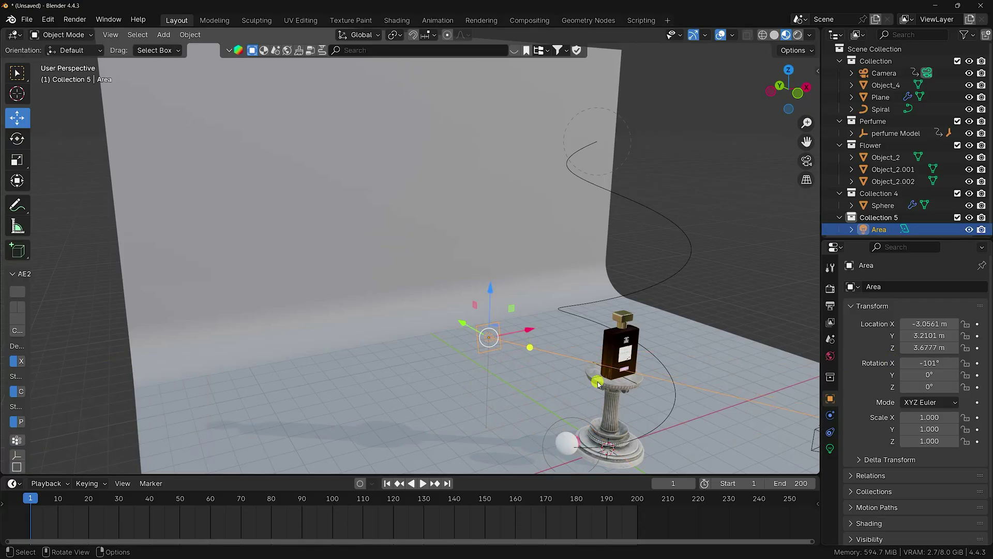
key("KP_7")
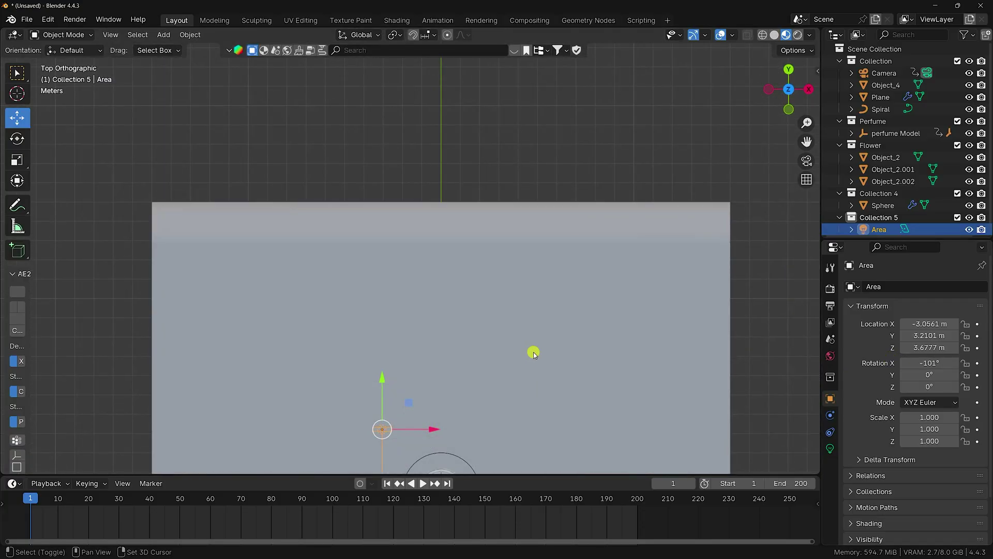
middle_click_drag(533, 353, 513, 148, "shift")
scroll(413, 286, "up", 4)
left_click(934, 366)
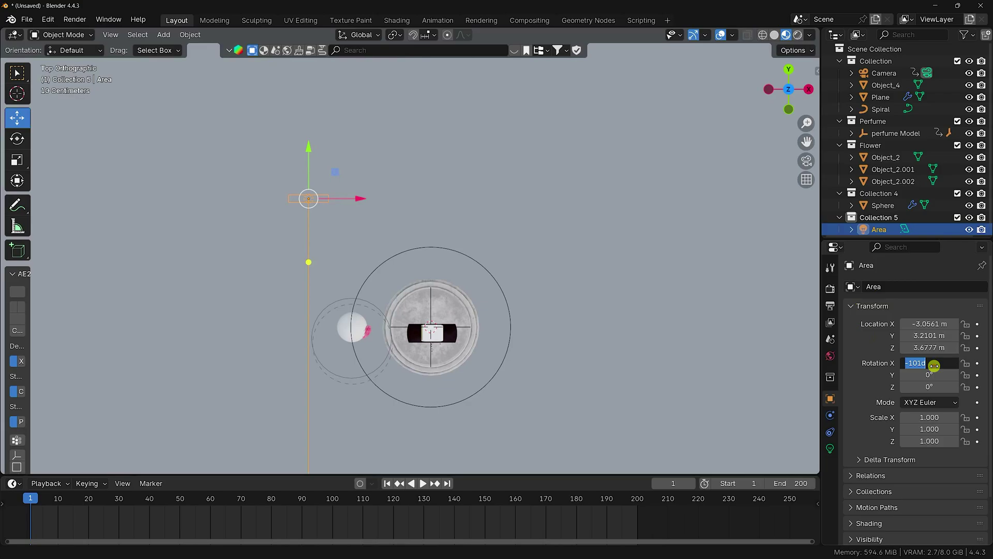
key("Return")
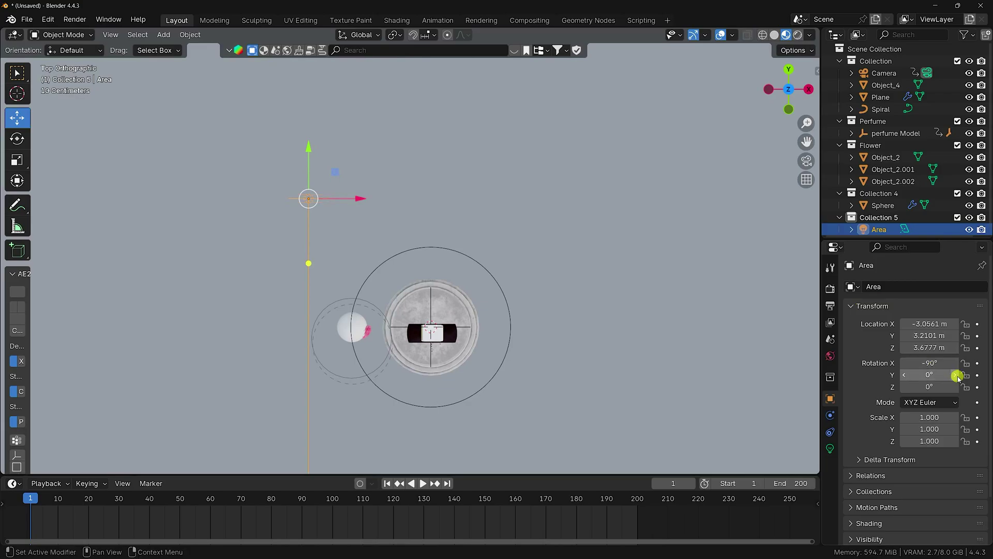
left_click(935, 375)
type("45")
key("Return")
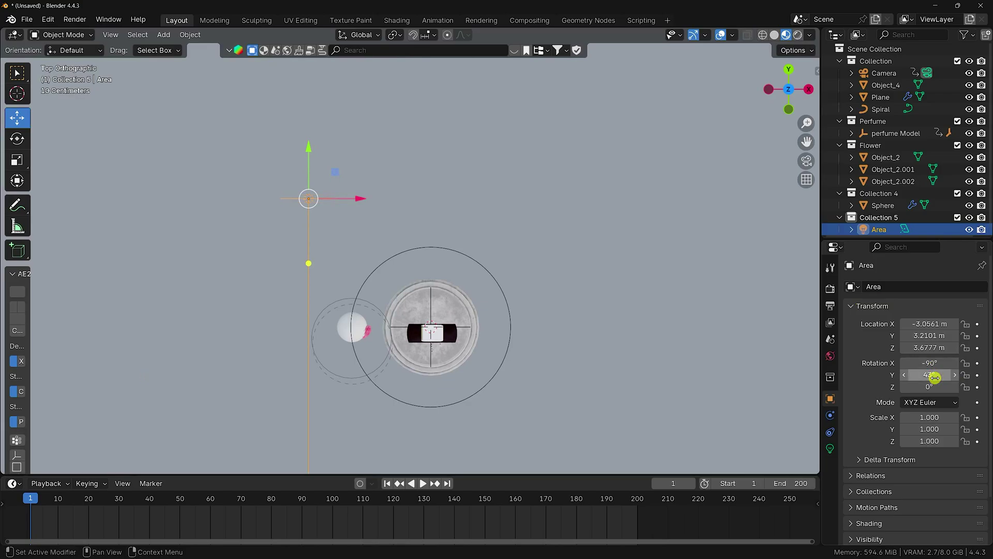
Turn the area light to 26° about Z and shift it about 1.06 m along X toward the bottle
left_click_drag(935, 377, 156, 392)
left_click_drag(360, 199, 402, 209)
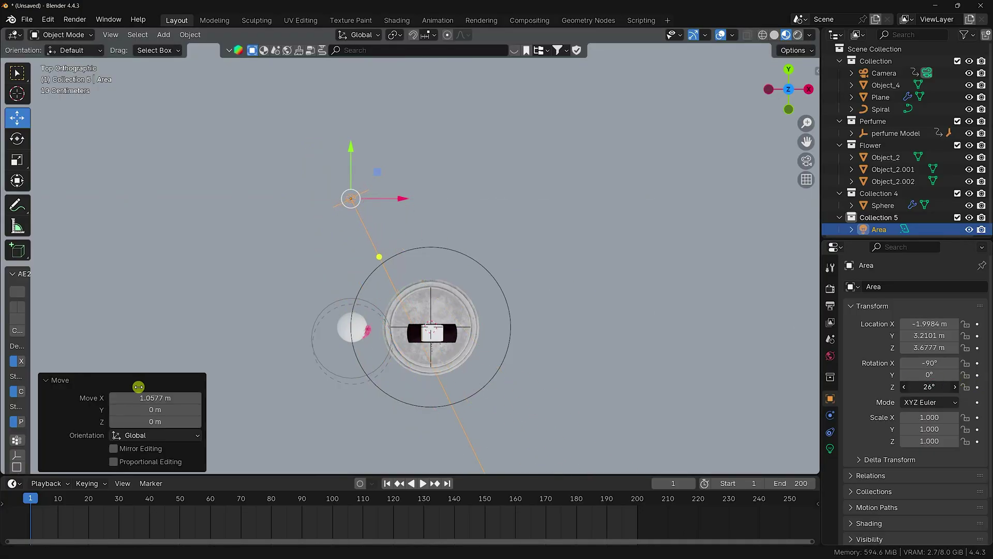
Stretch the area light to a Y scale of 2.77 and set its power to 150 W
middle_click_drag(532, 340, 330, 244)
scroll(321, 236, "up", 3)
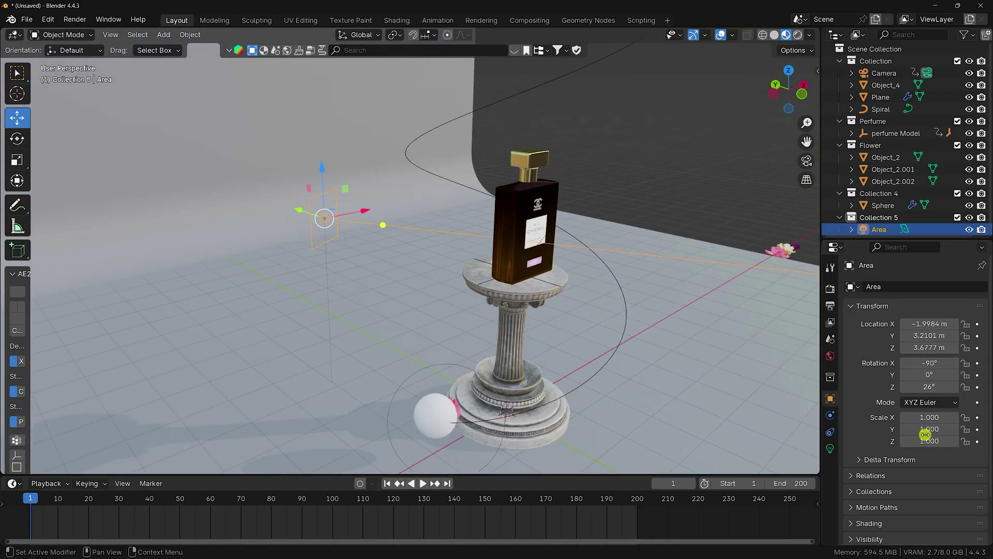
left_click_drag(925, 434, 656, 359)
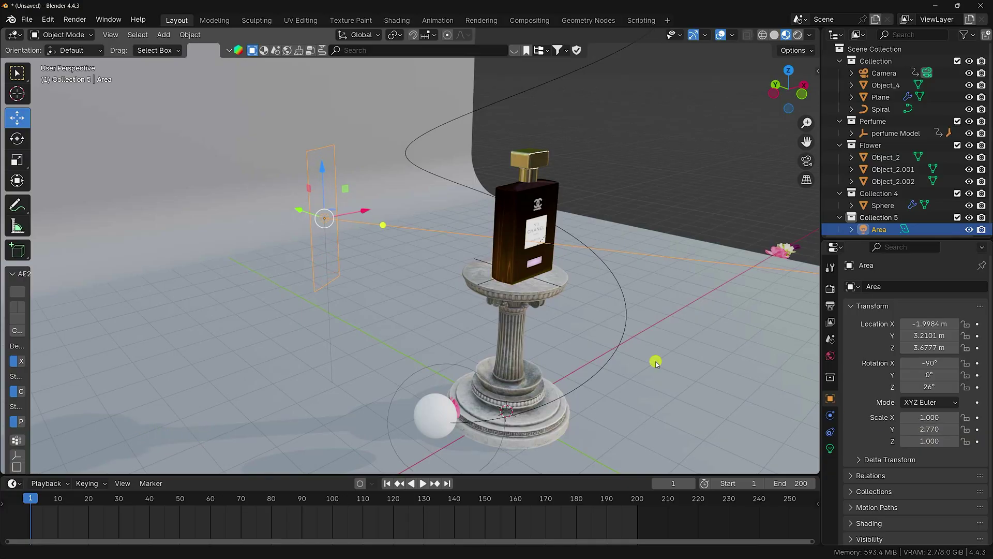
middle_click_drag(429, 327, 751, 424)
left_click(833, 449)
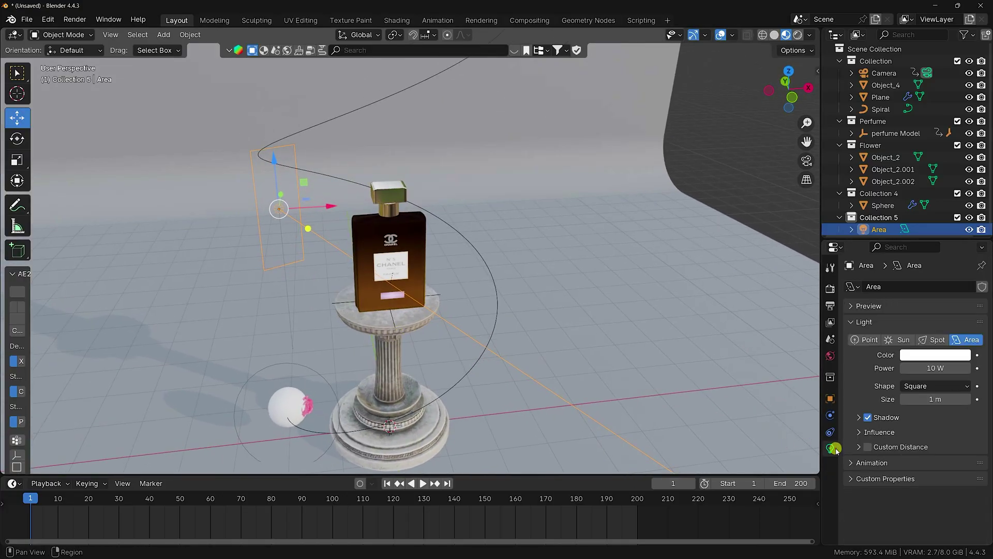
left_click_drag(932, 366, 932, 366)
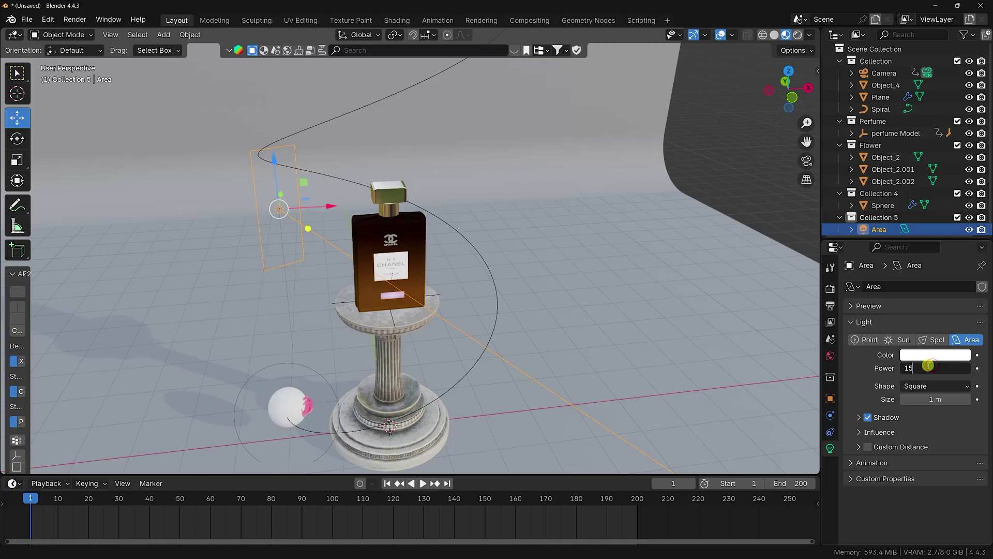
key("Return")
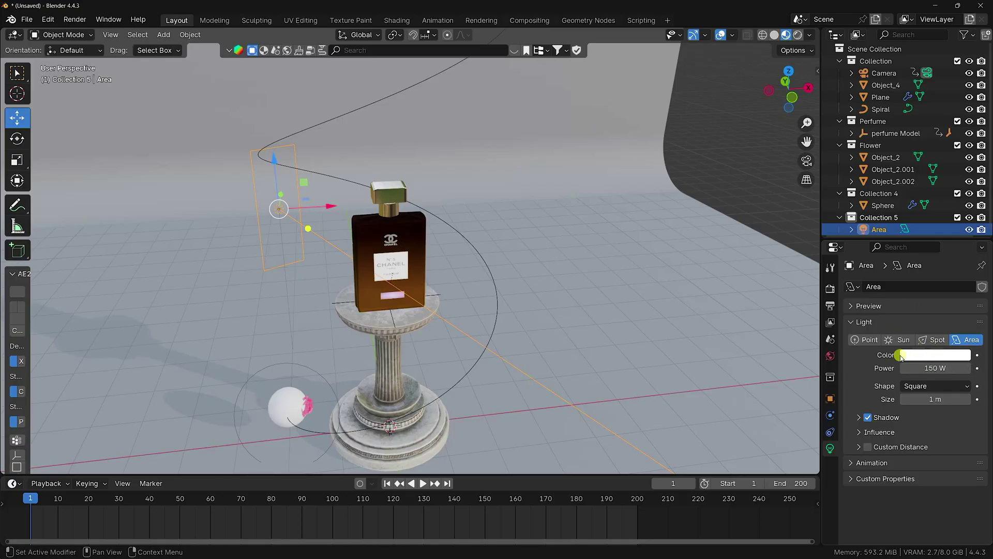
Switch the viewport to solid shading and configure rendering with Cycles, GPU Compute and 512 maximum render samples
left_click(830, 288)
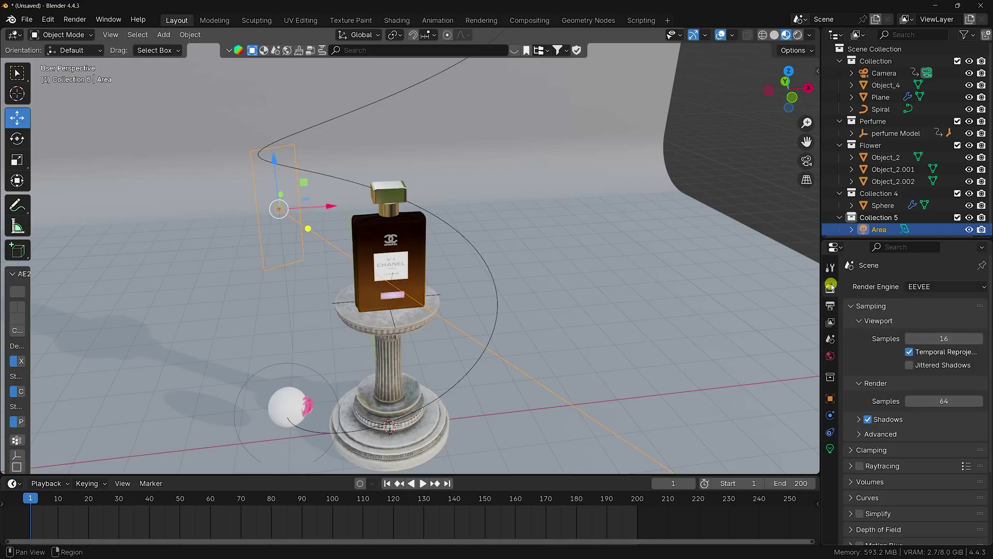
left_click(775, 35)
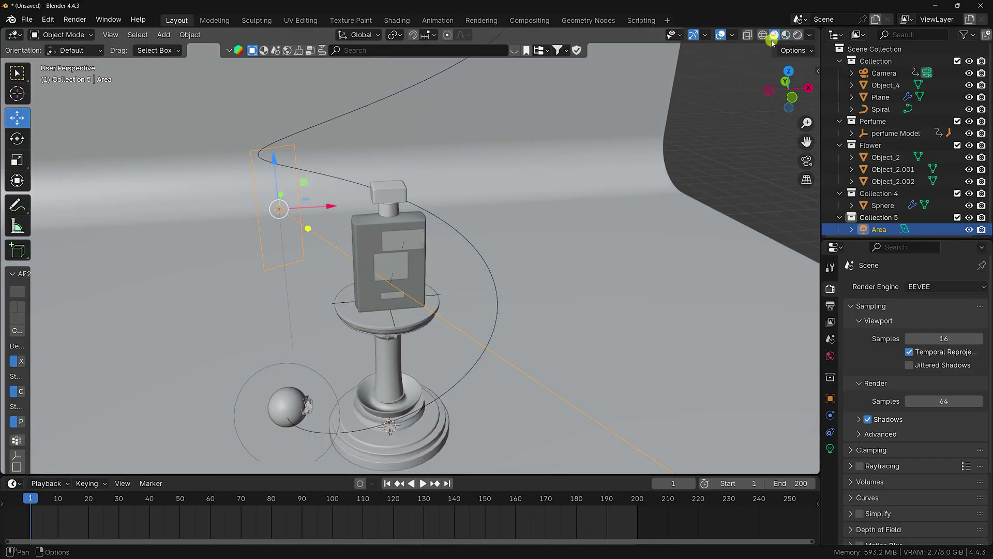
left_click(918, 287)
left_click(932, 317)
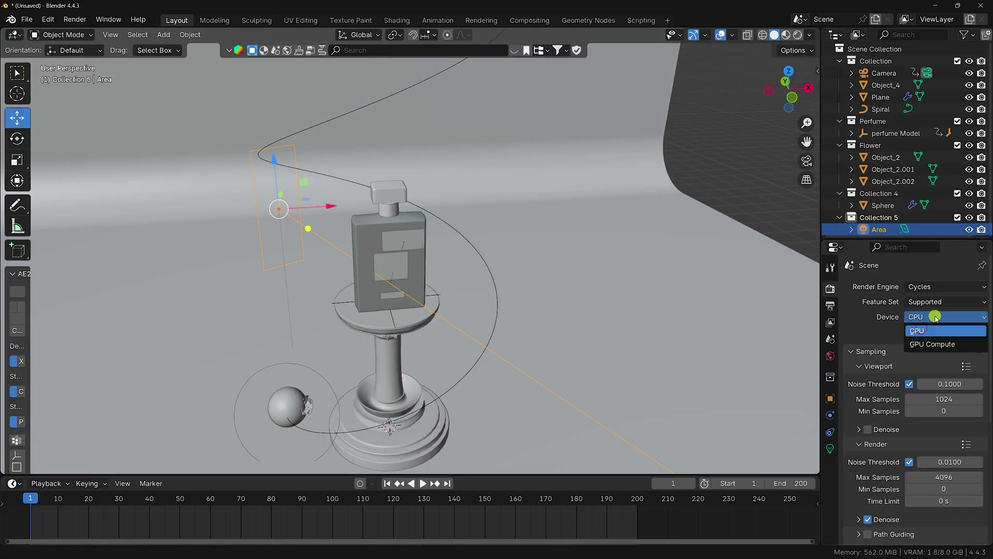
left_click(925, 331)
left_click(941, 477)
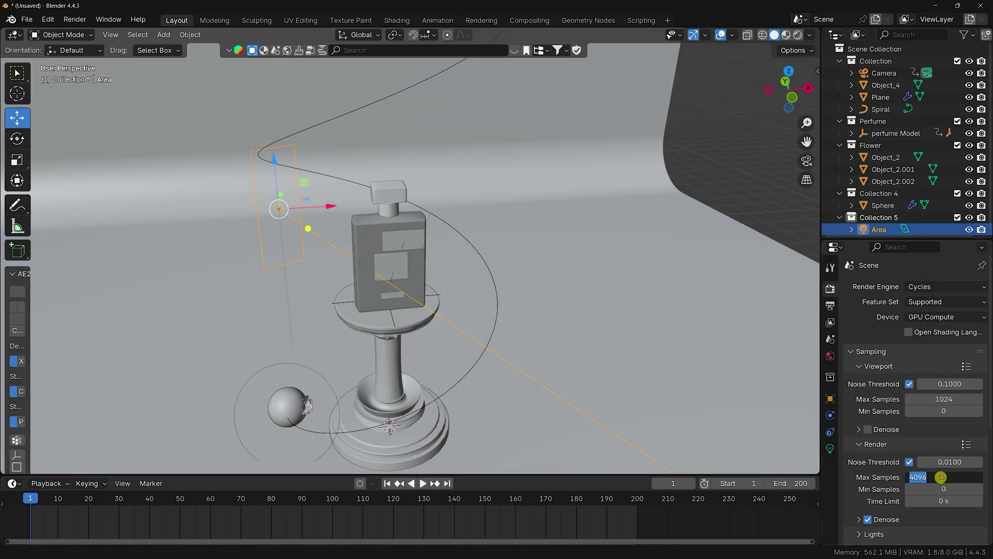
key("Return")
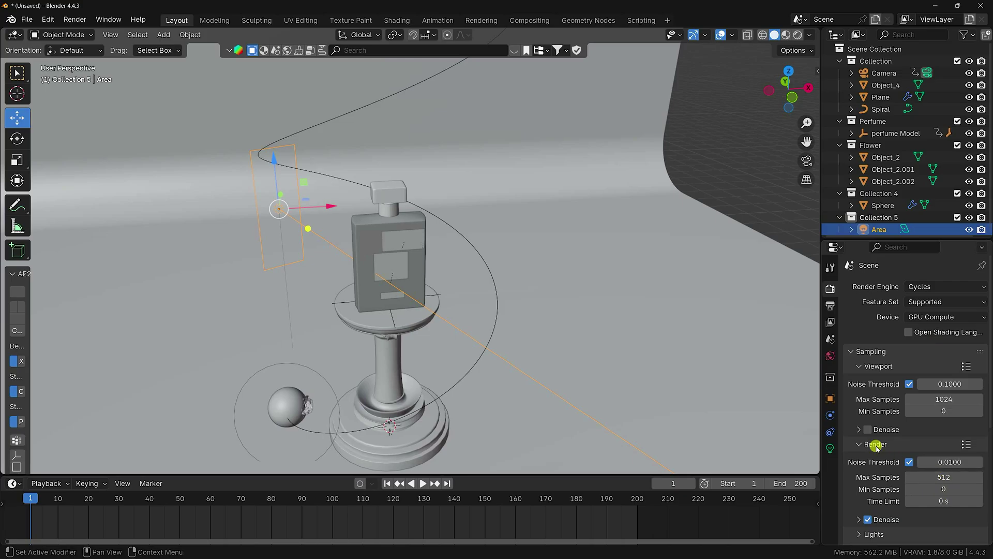
Save the scene file and set the output frame rate to 30 fps
key("ctrl+s")
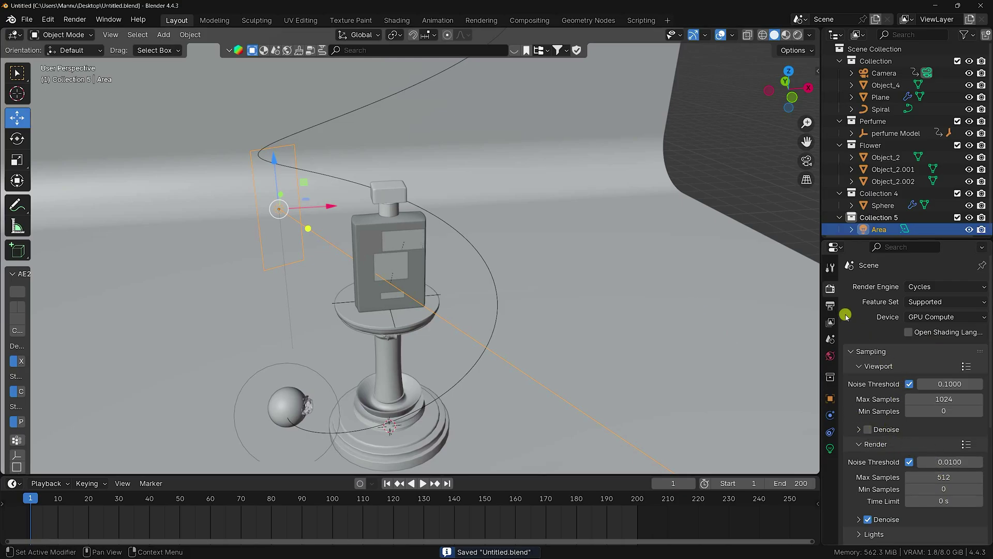
left_click(829, 306)
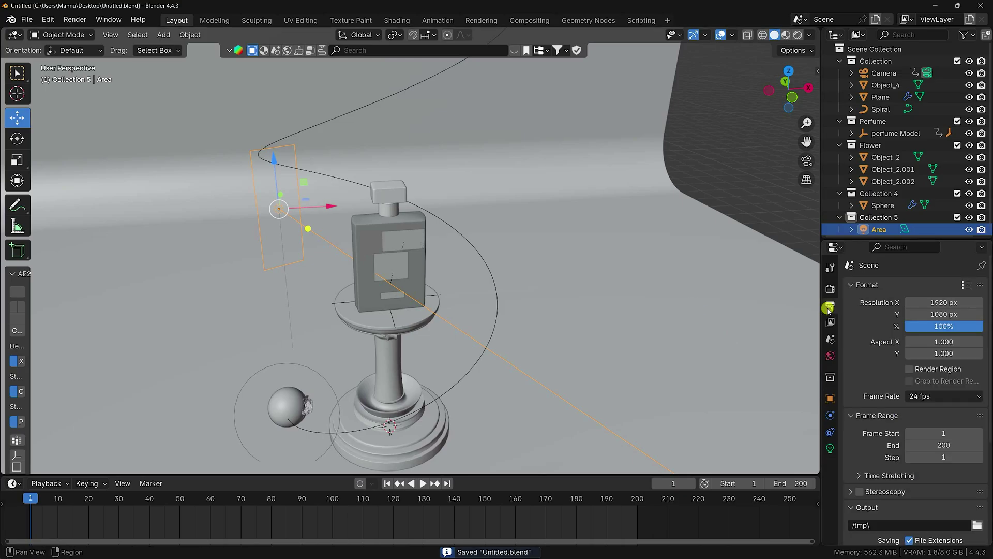
left_click(931, 397)
left_click(930, 458)
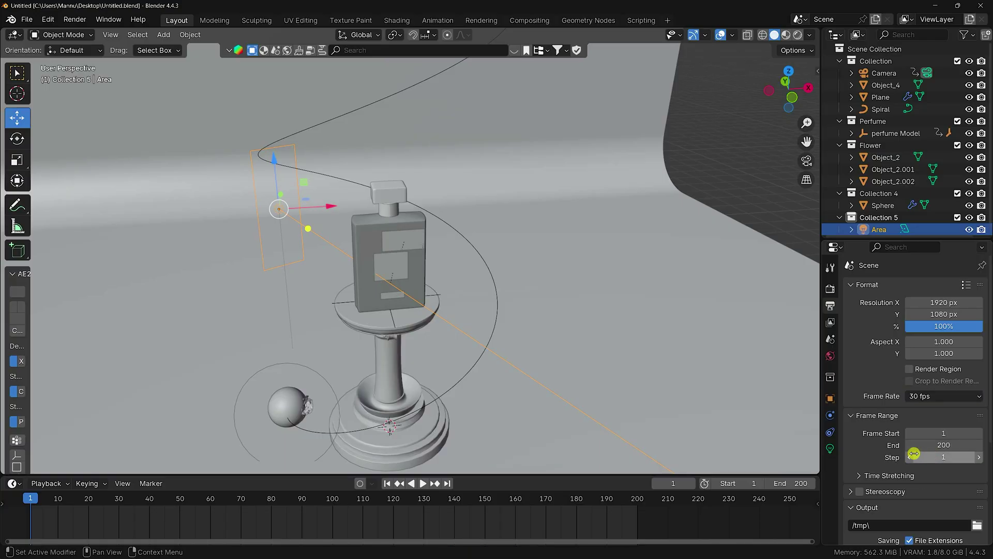
Set the area light's beam spread to 18° while viewing the scene from the top
middle_click_drag(360, 226, 362, 266)
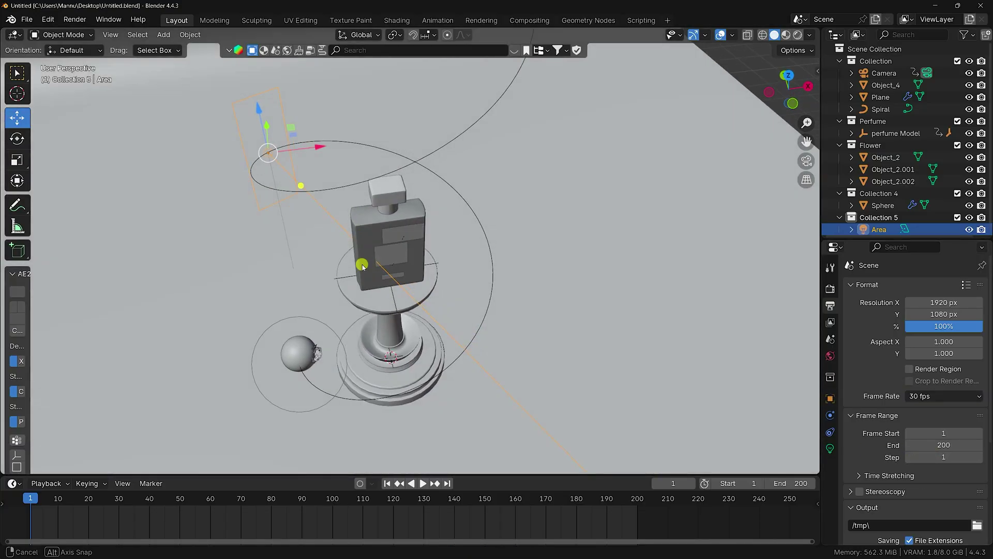
key("KP_7")
middle_click_drag(389, 180, 350, 279, "shift")
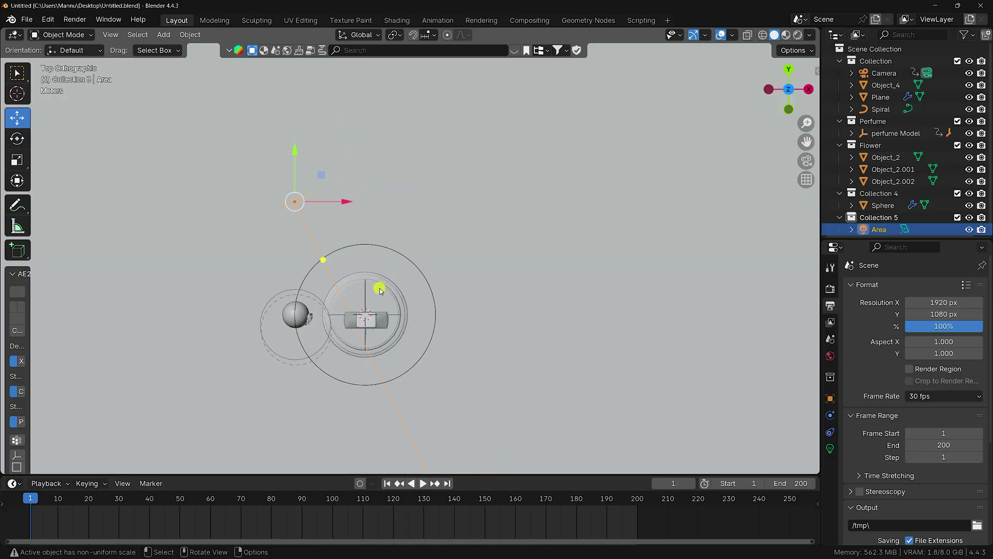
left_click(830, 449)
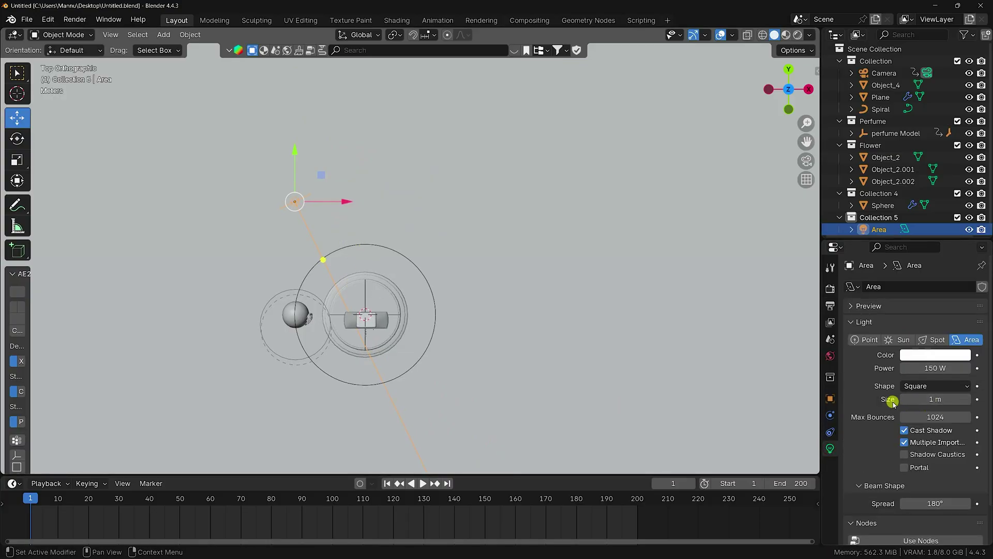
left_click(930, 503)
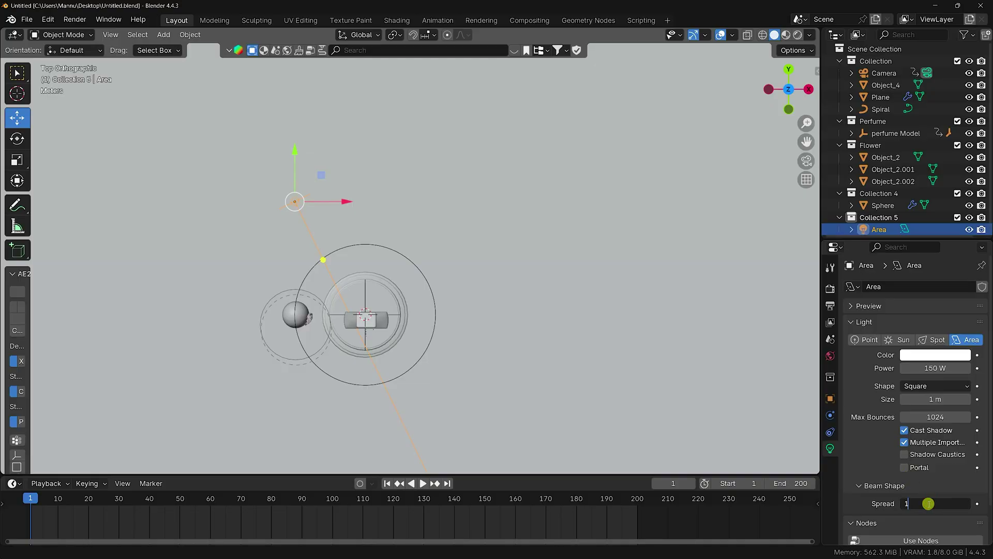
type("18")
key("Return")
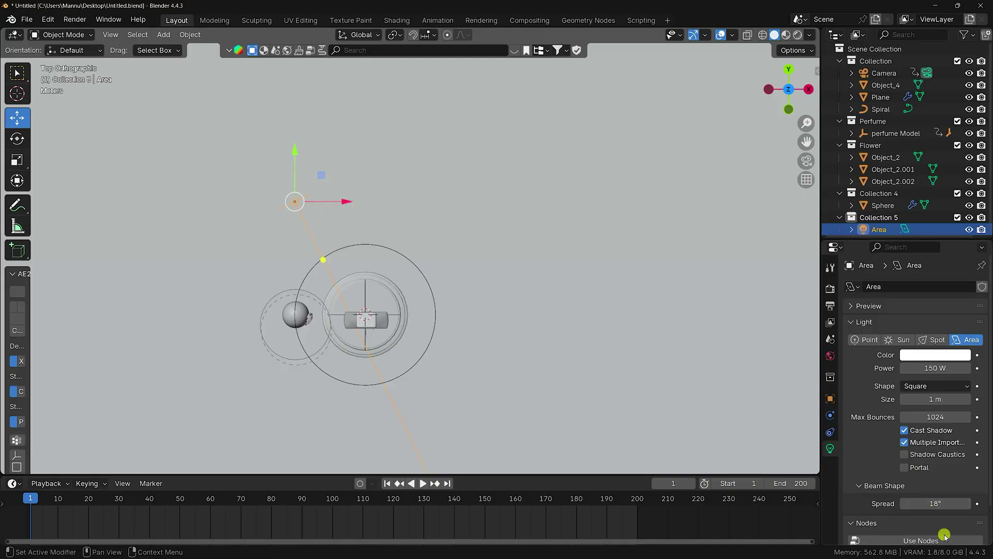
scroll(904, 502, "down", 2)
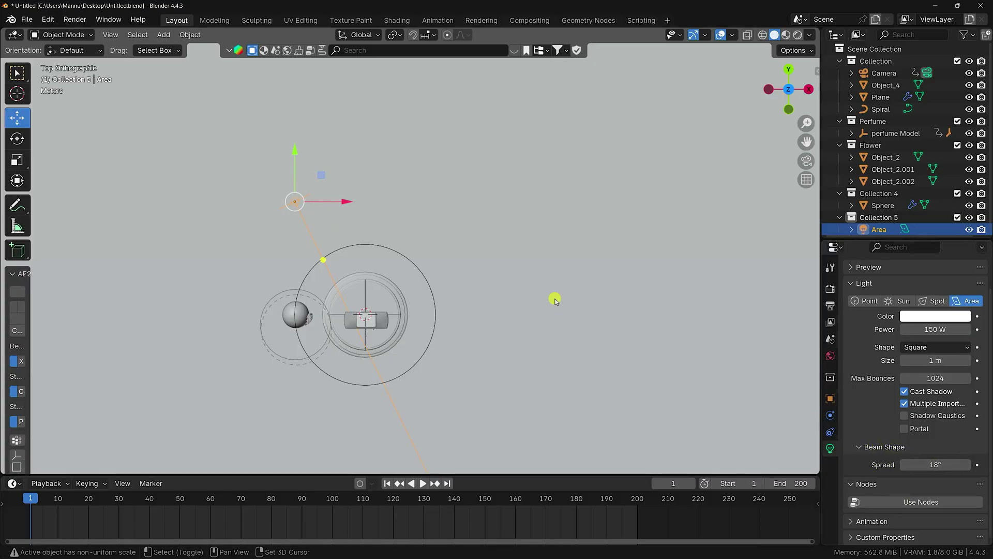
Duplicate the area light along X to about 1.56 m, on the bottle's other side, and turn the copy to -17° about Z
key("shift+d")
left_click_drag(347, 202, 471, 224)
left_click(831, 397)
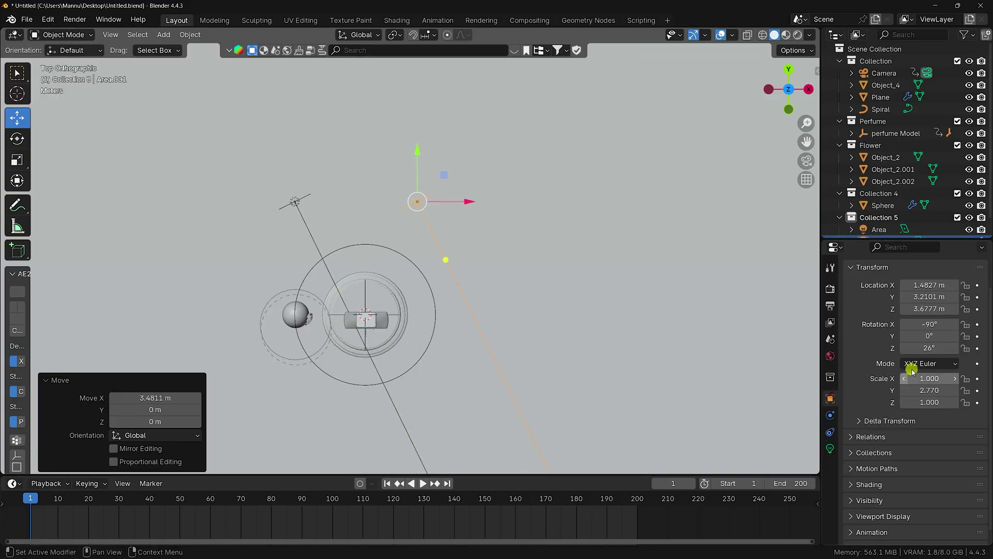
left_click_drag(915, 348, 131, 350)
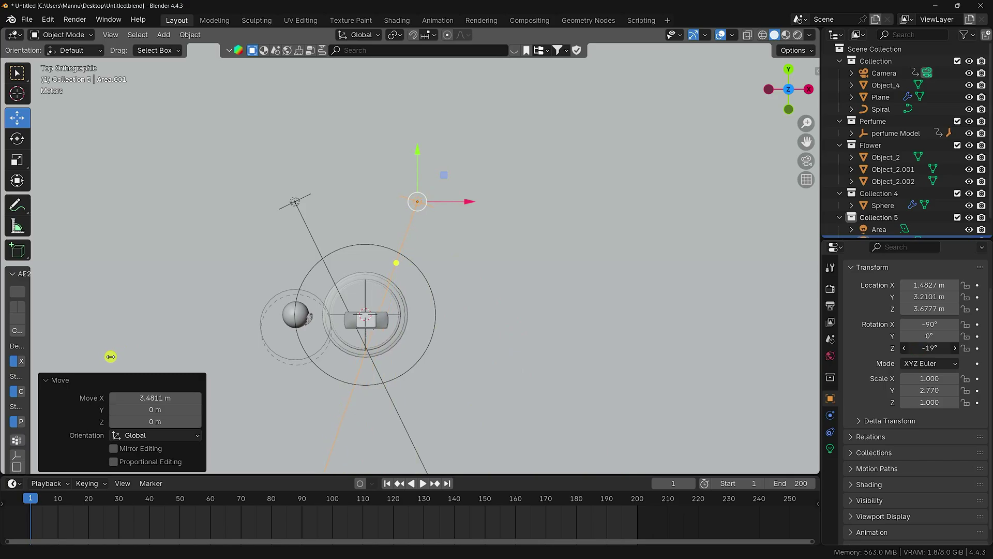
left_click_drag(112, 357, 111, 357)
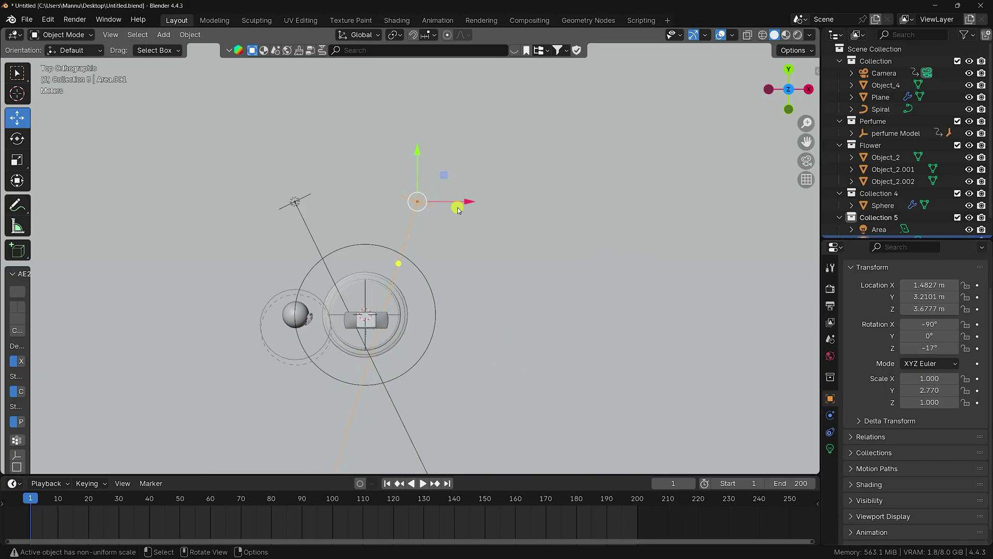
left_click_drag(458, 206, 465, 202)
Select both area lights behind the bottle and raise them about 0.22 m along Z
middle_click_drag(388, 209, 223, 231)
left_click(250, 242)
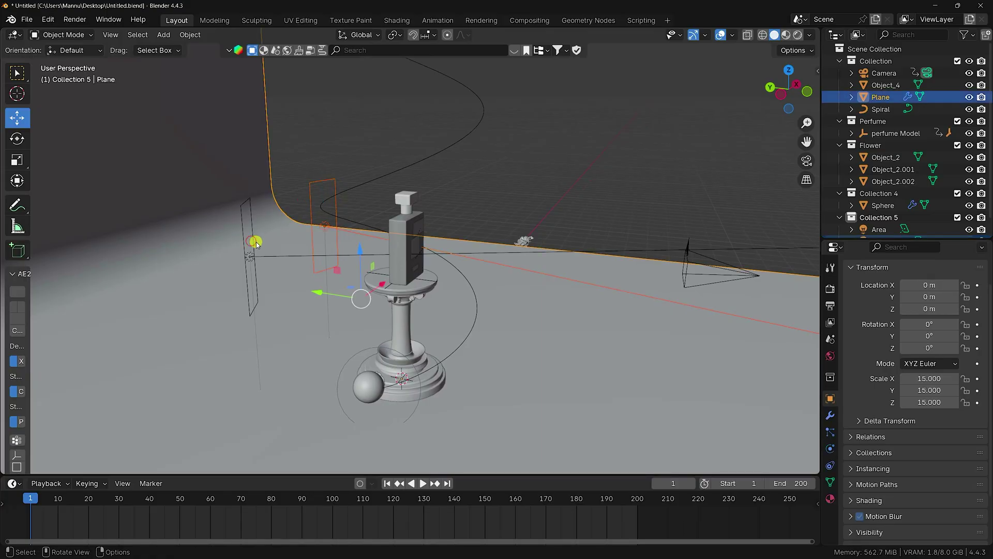
left_click(315, 176)
left_click(238, 205)
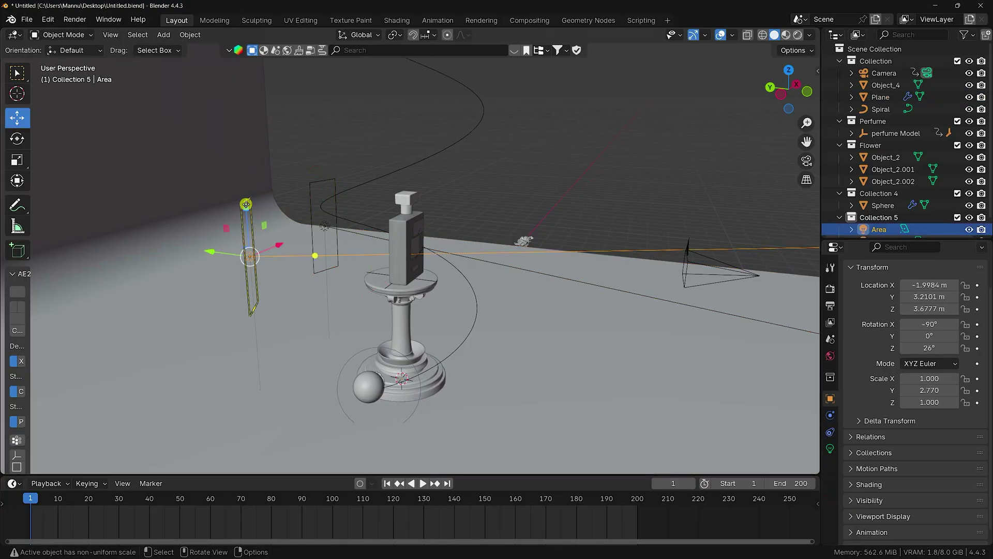
left_click(322, 174, "shift")
left_click_drag(289, 193, 288, 178)
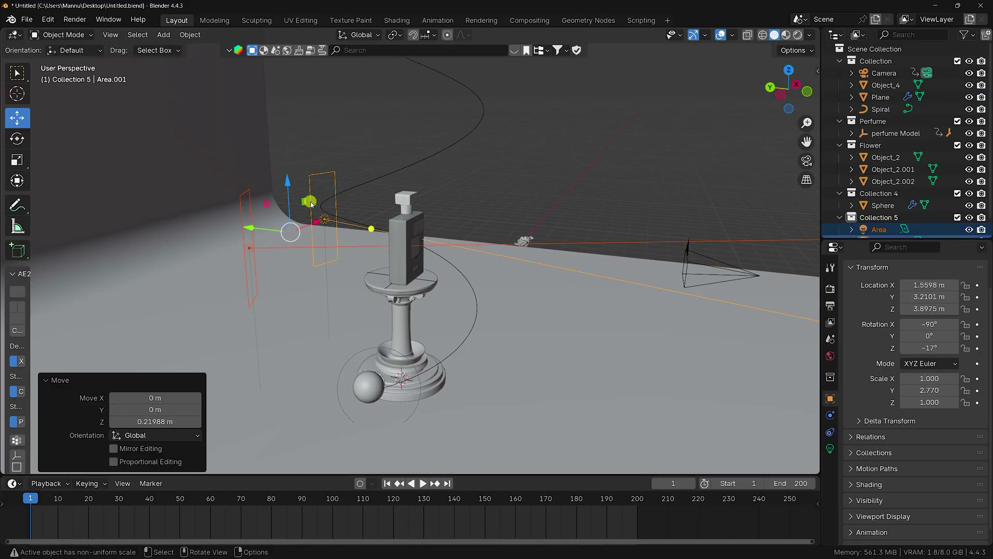
Duplicate both area lights and move the copies along Y to about -4.59 m, in front of the bottle
middle_click_drag(289, 179, 323, 226)
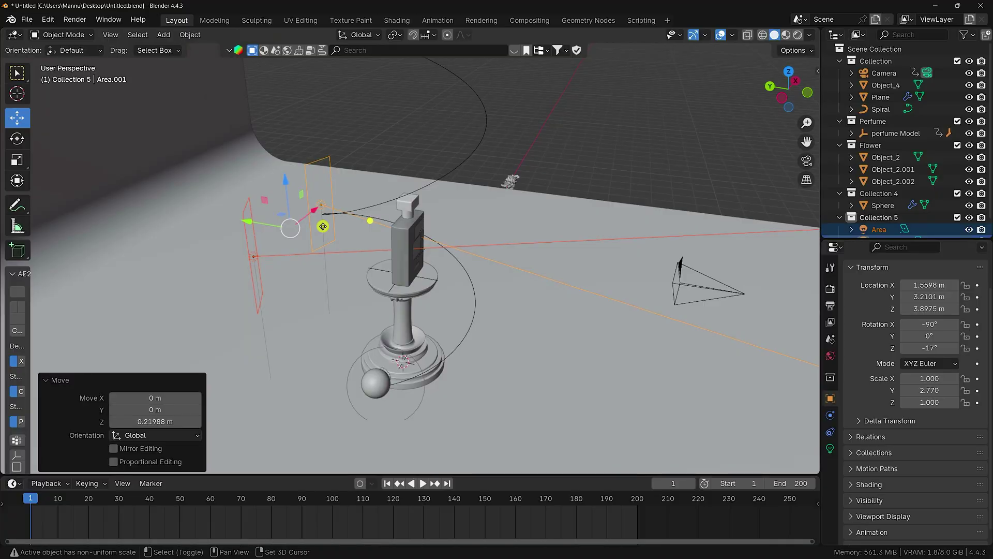
key("shift+d")
left_click_drag(264, 224, 584, 295)
key("KP_5")
key("KP_7")
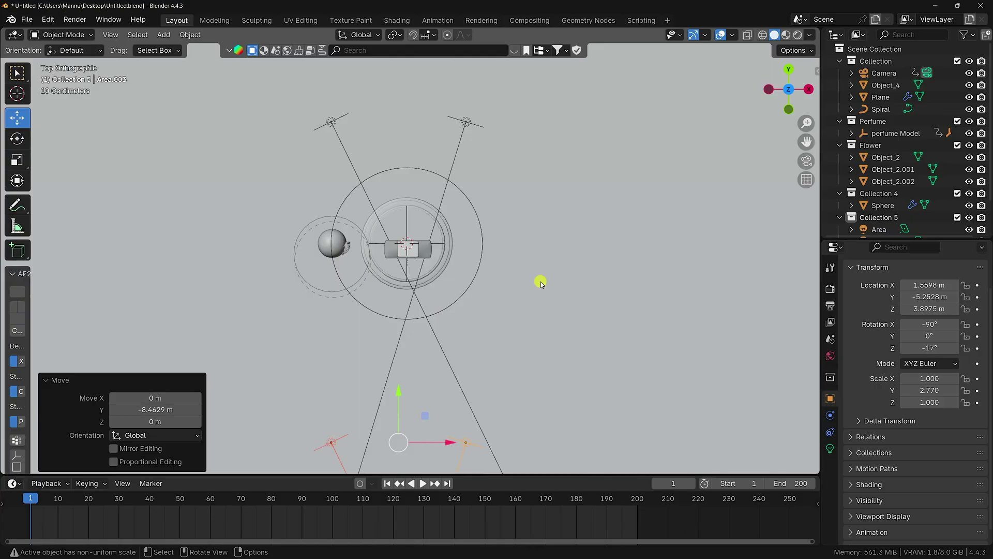
middle_click_drag(514, 326, 494, 250, "shift")
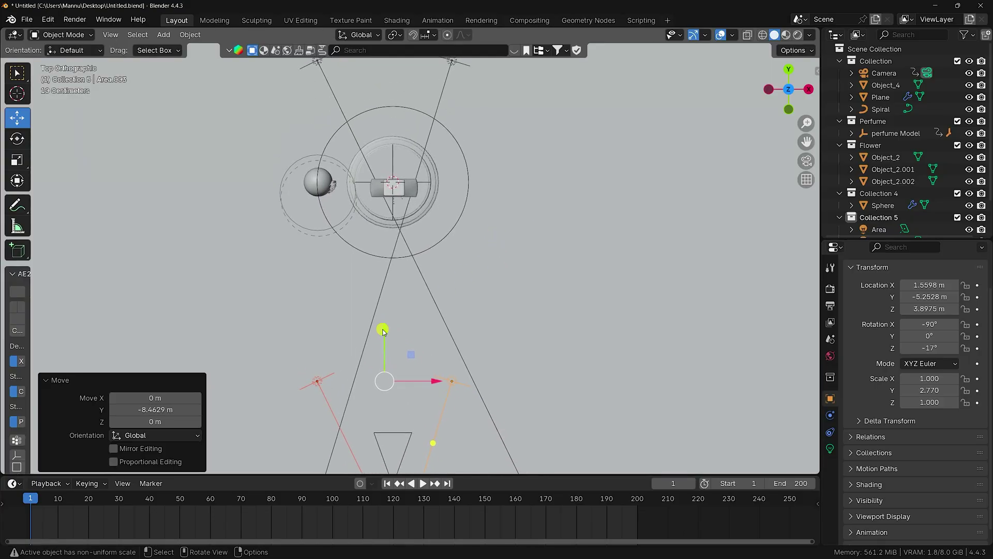
left_click_drag(384, 328, 385, 301)
Aim the two front area lights at the bottle by rotating Area.002 to about 149° and Area.003 to -155° about Z
scroll(879, 197, "down", 2)
left_click(886, 214)
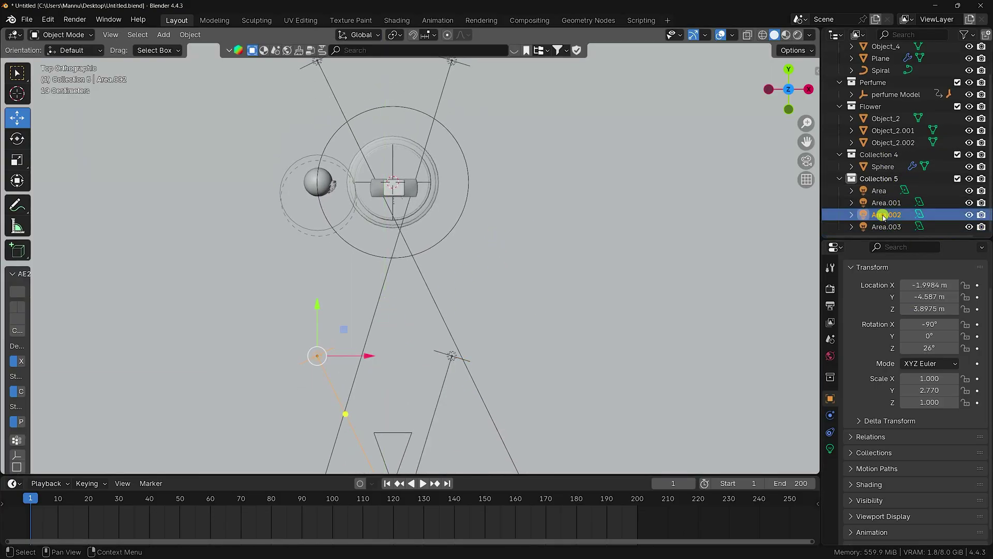
left_click_drag(936, 343, 144, 350)
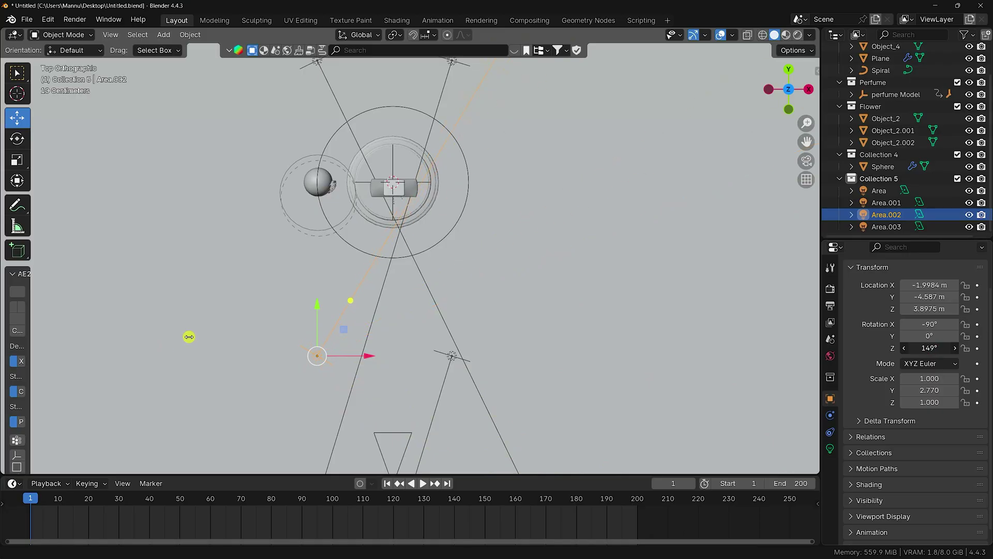
left_click_drag(190, 337, 190, 337)
left_click(886, 227)
left_click_drag(929, 348, 146, 348)
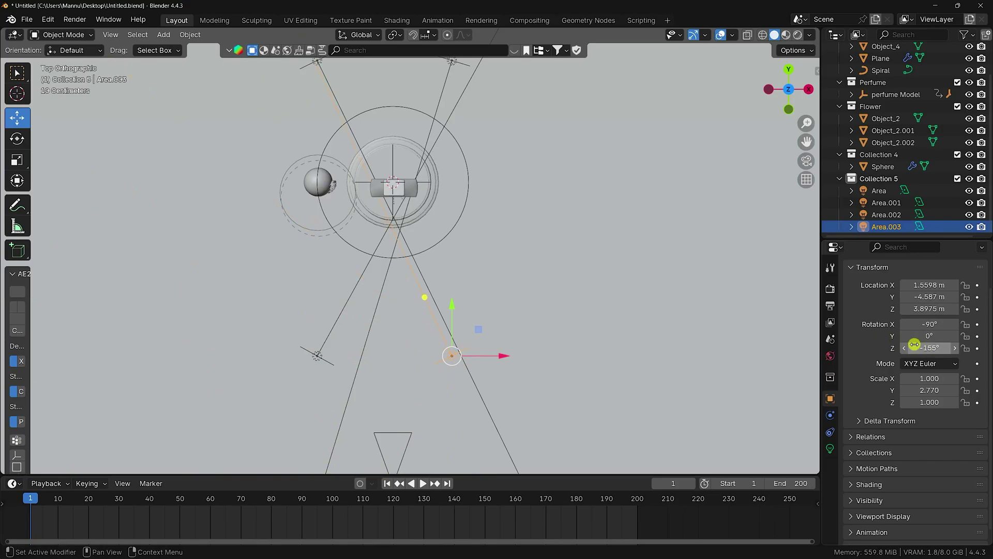
Add a new area light to Collection 5 and raise it about 7.4 m, above the bottle
middle_click_drag(524, 314, 477, 216)
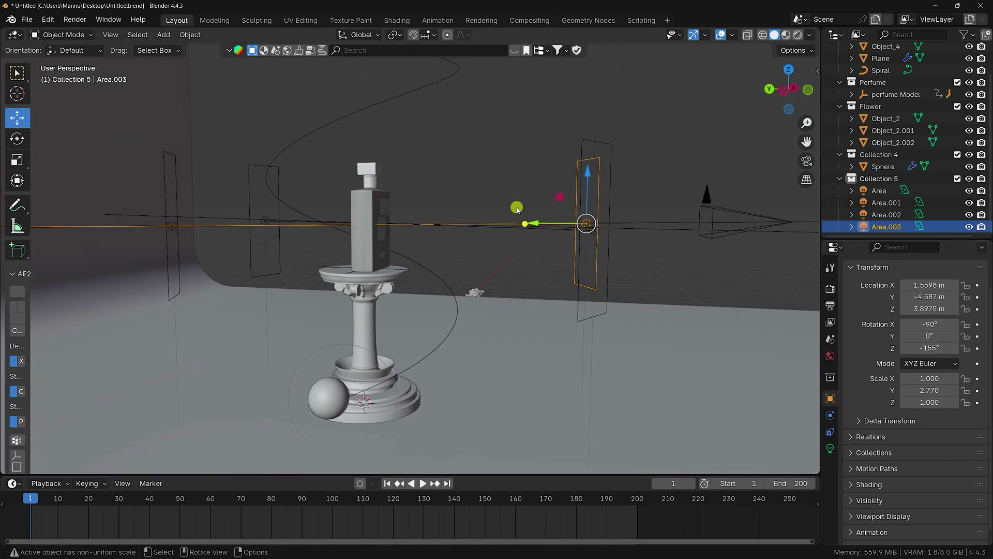
left_click(477, 217)
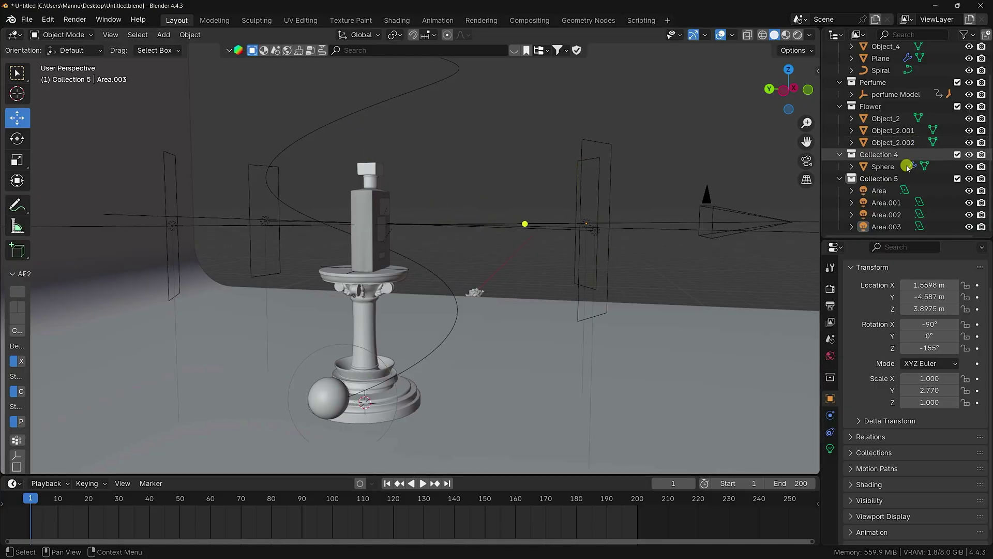
left_click(880, 178)
left_click(165, 36)
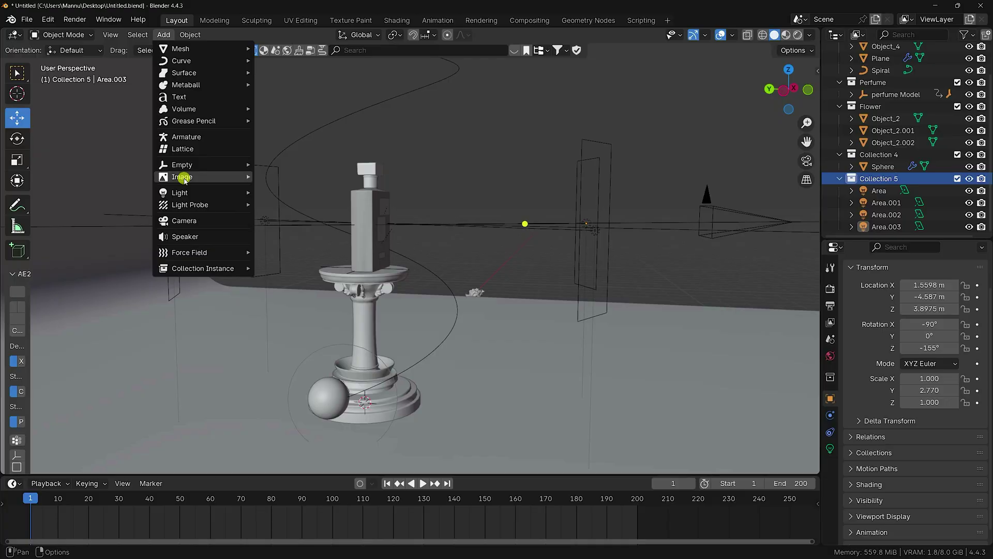
mouse_move(179, 192)
left_click(277, 233)
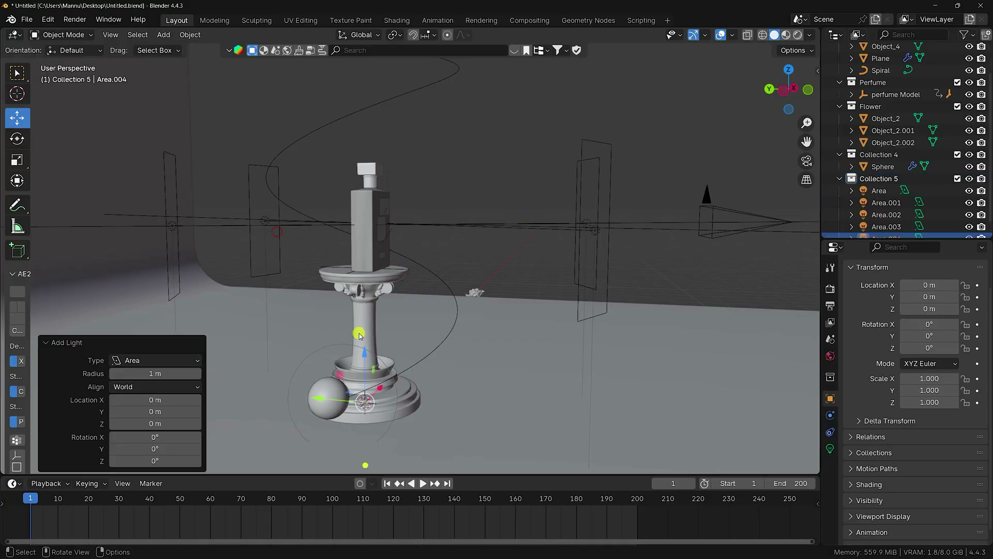
left_click_drag(360, 336, 399, 452)
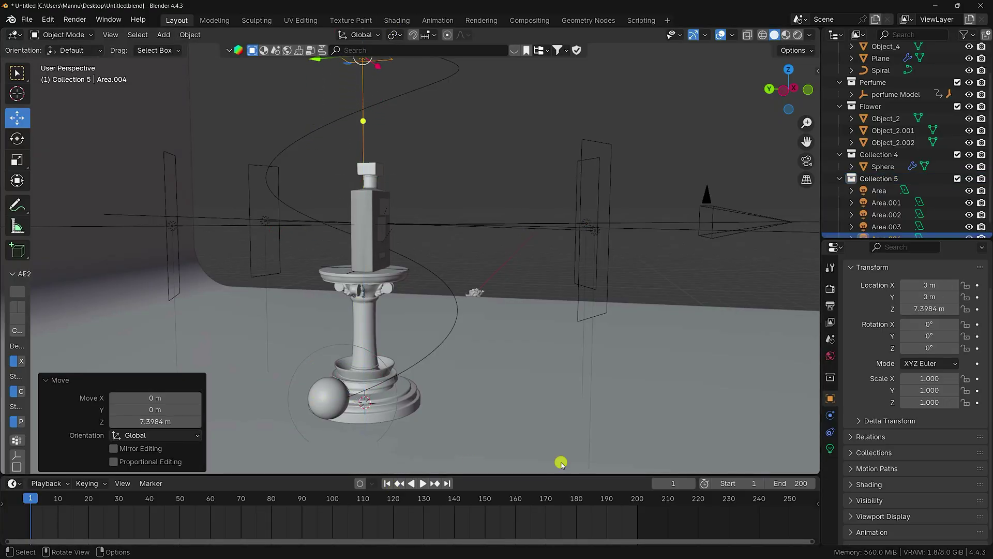
Set the overhead area light's power to 50 W and its shape to Disk
left_click(830, 449)
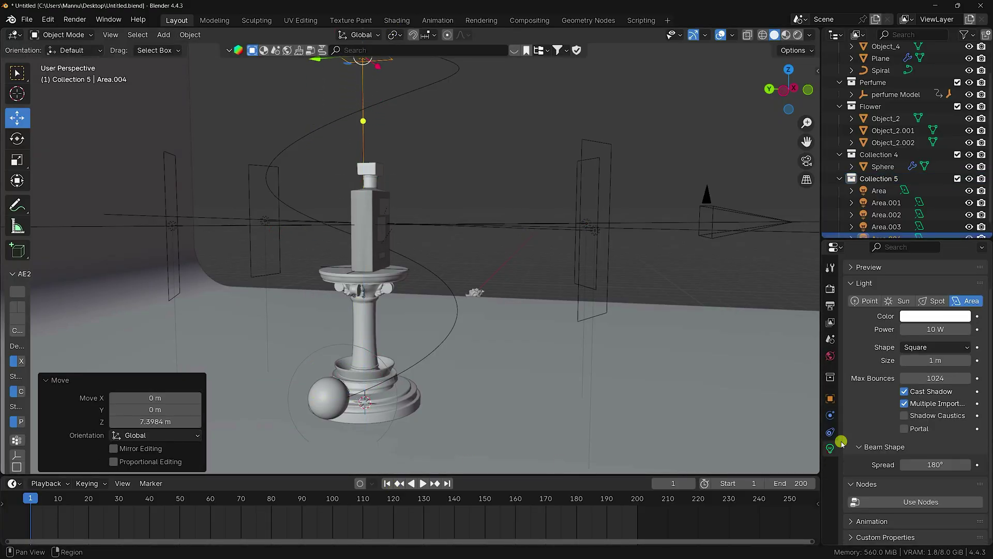
left_click(931, 330)
type("50")
key("Return")
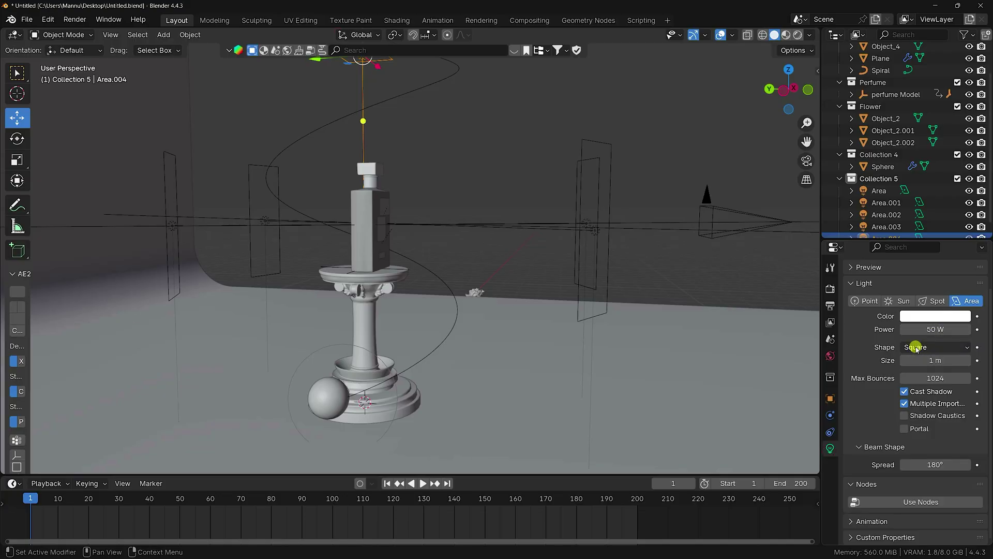
left_click(915, 347)
left_click(912, 387)
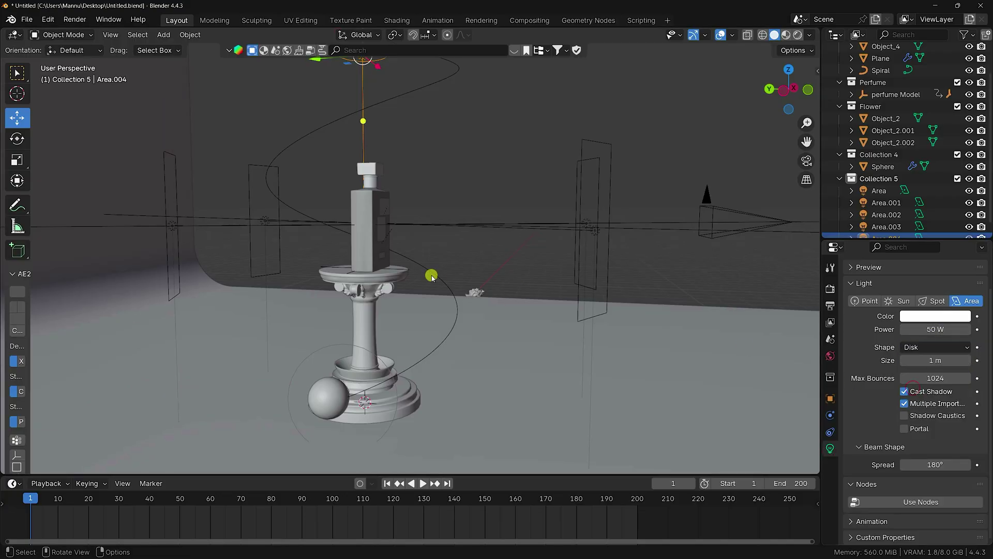
Shift the overhead disk light about -0.28 m along Y and set its size to 2 m
middle_click_drag(430, 275, 376, 274)
key("KP_7")
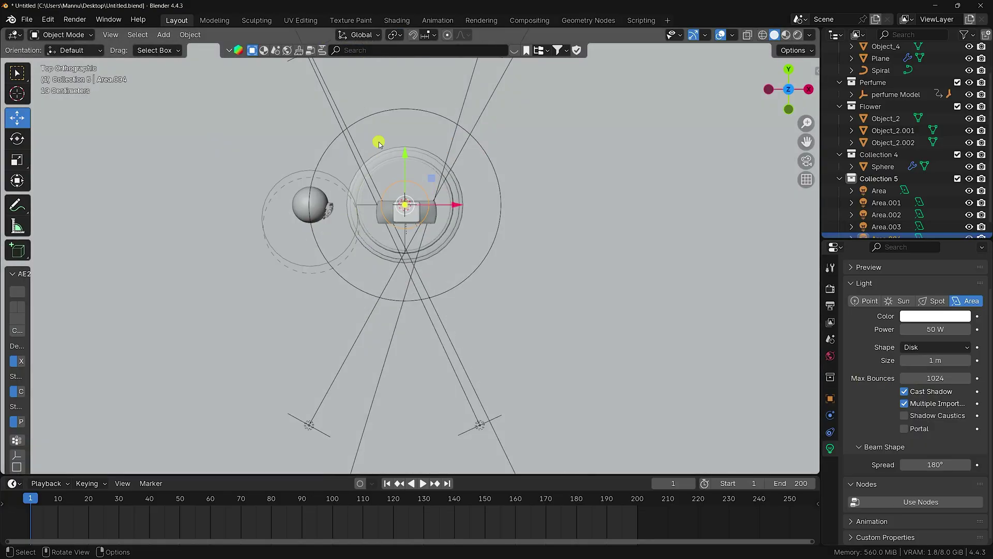
left_click_drag(406, 155, 409, 166)
middle_click_drag(408, 166, 488, 269)
left_click(934, 358)
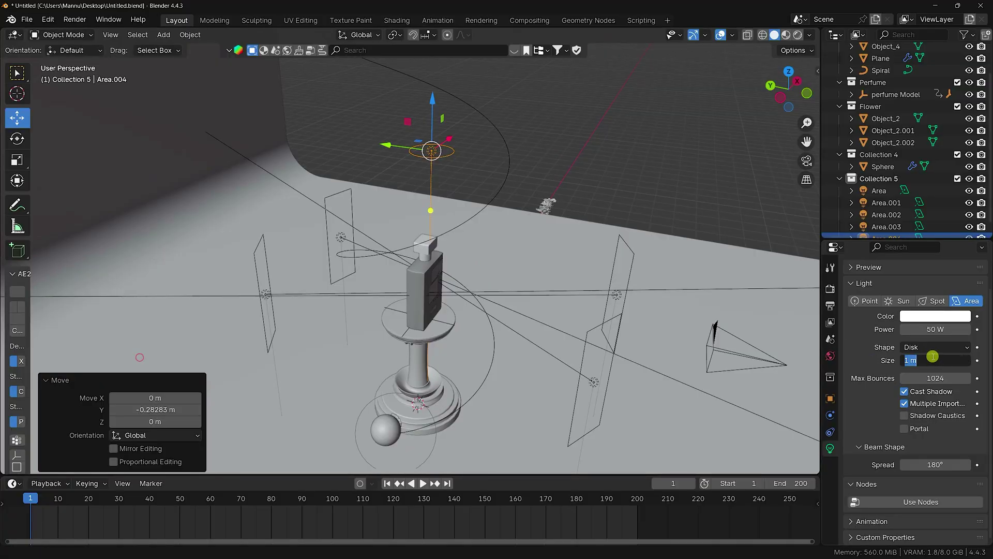
type("2")
key("Return")
Switch to the camera view and render a still image of frame 1
middle_click_drag(627, 209, 387, 189)
key("KP_0")
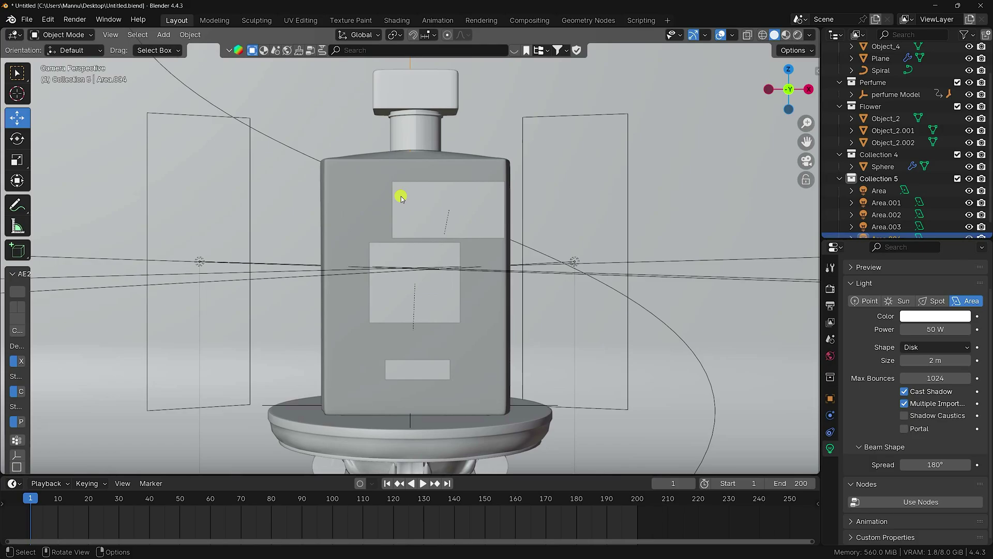
scroll(398, 197, "down", 2)
scroll(399, 198, "up", 1)
left_click(74, 20)
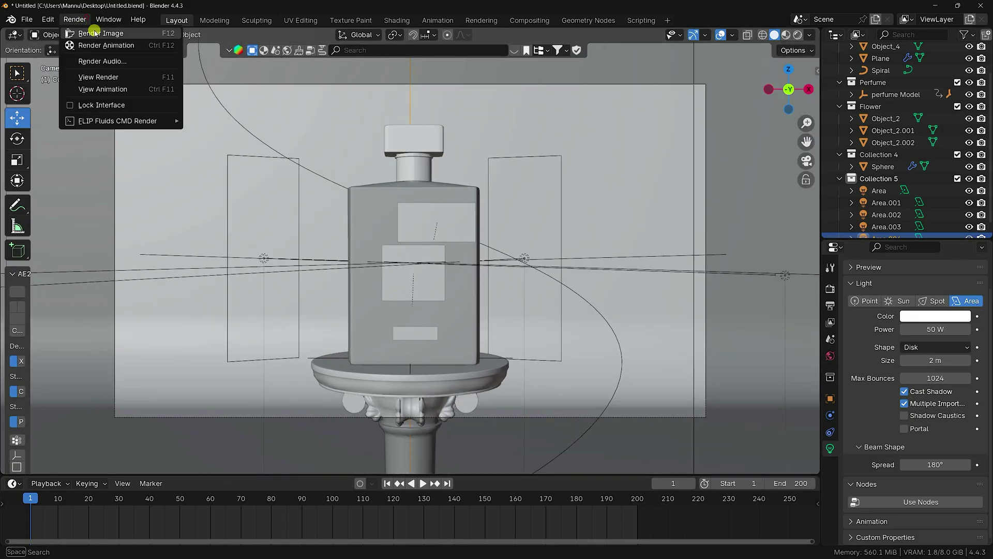
left_click(95, 33)
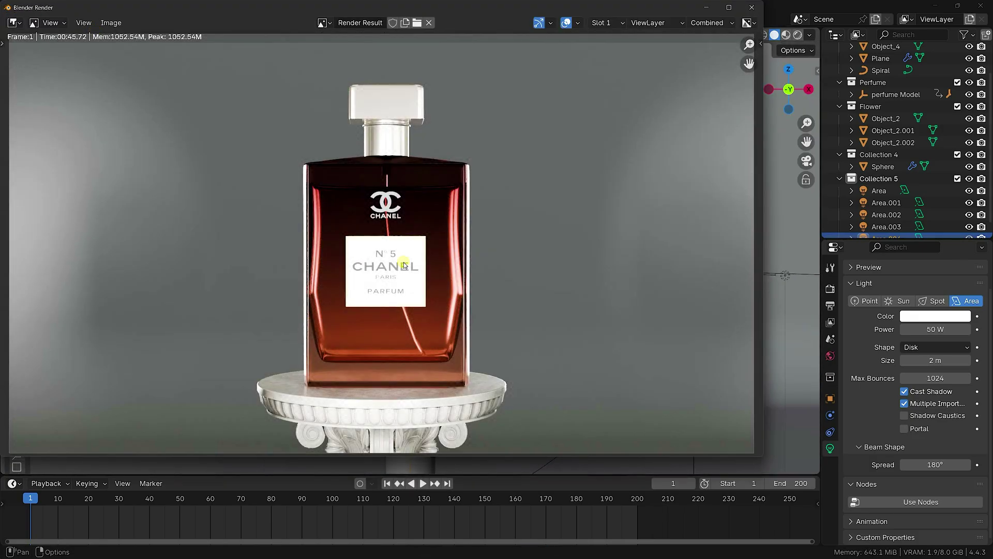
Examine the lighting on the bottle in the enlarged render result and close the render window
left_click(729, 8)
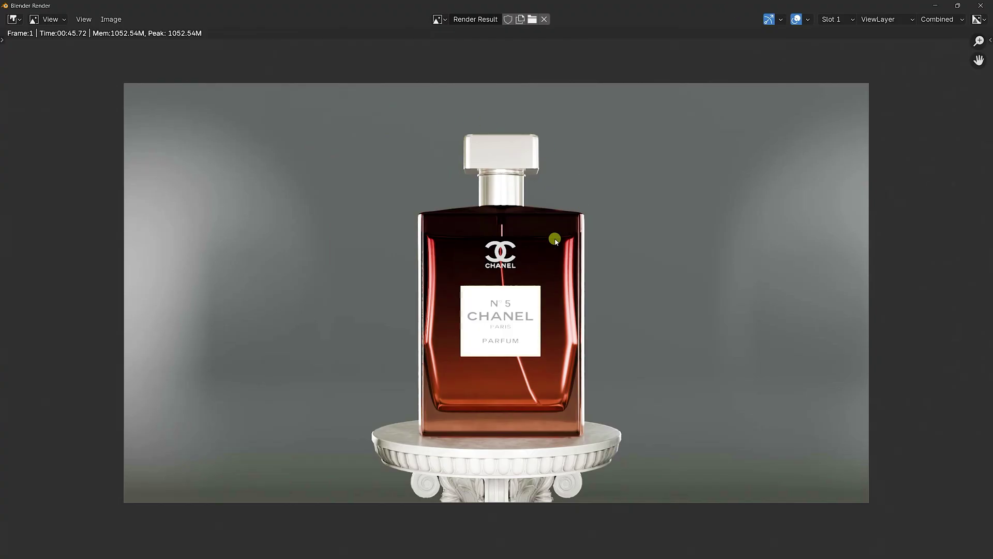
scroll(555, 241, "up", 1)
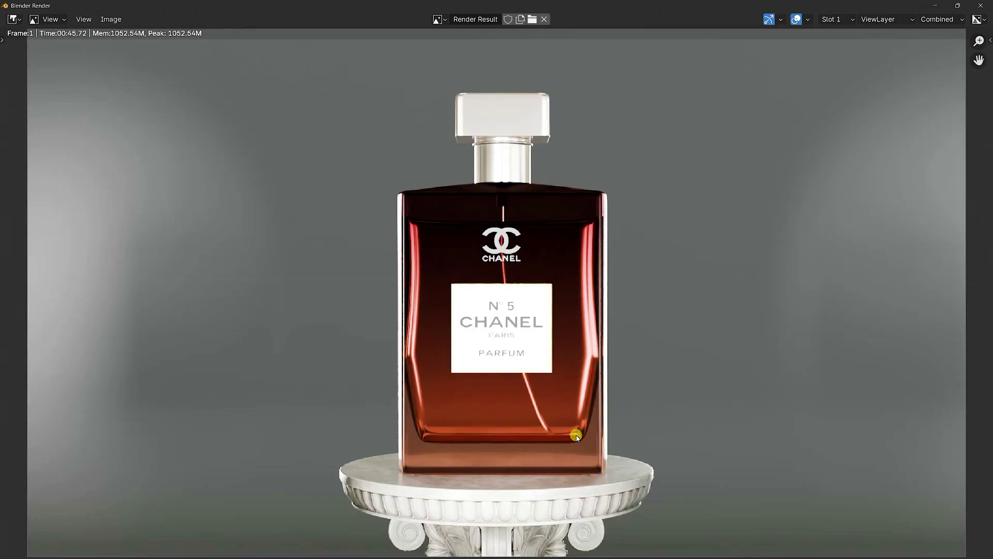
scroll(557, 245, "down", 1)
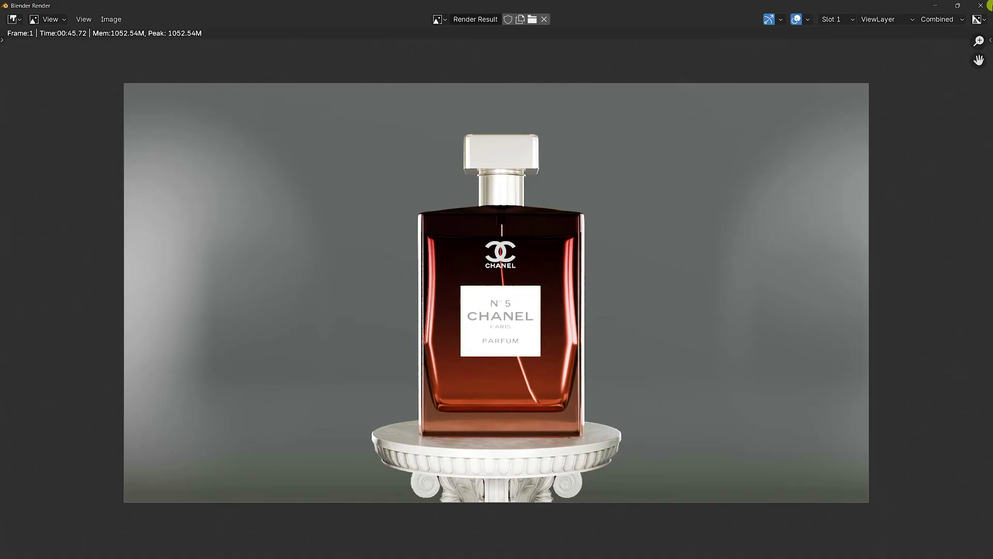
left_click(988, 4)
middle_click_drag(410, 248, 416, 467)
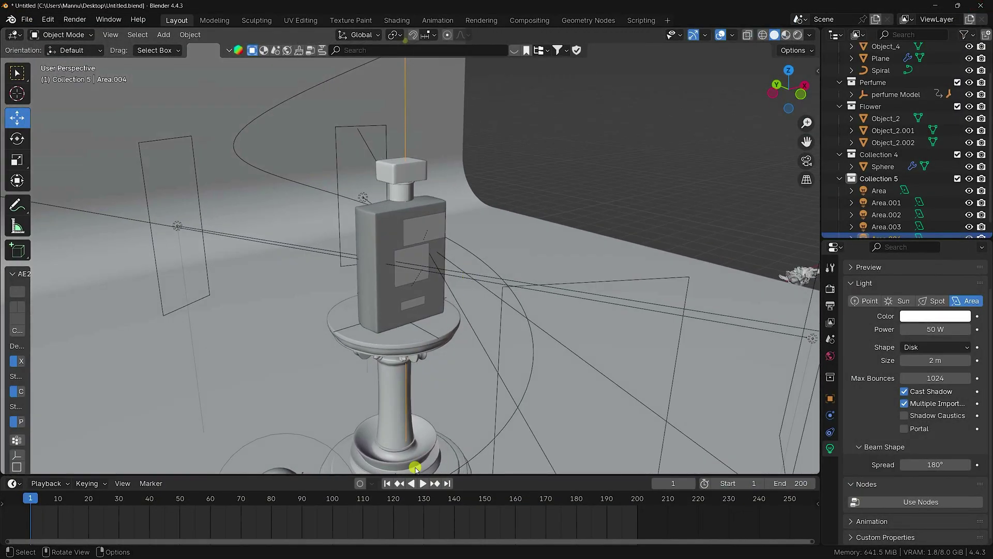
Go to frame 150 and add a Plain Axes empty to Collection 5
left_click_drag(464, 505, 486, 505)
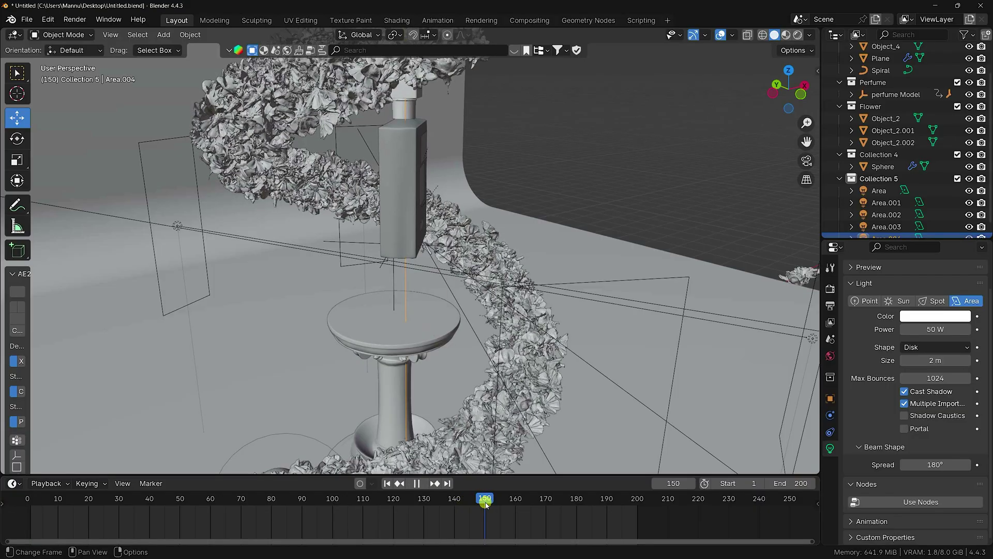
scroll(362, 258, "down", 5)
middle_click_drag(362, 258, 436, 251)
scroll(437, 251, "up", 2)
left_click(881, 179)
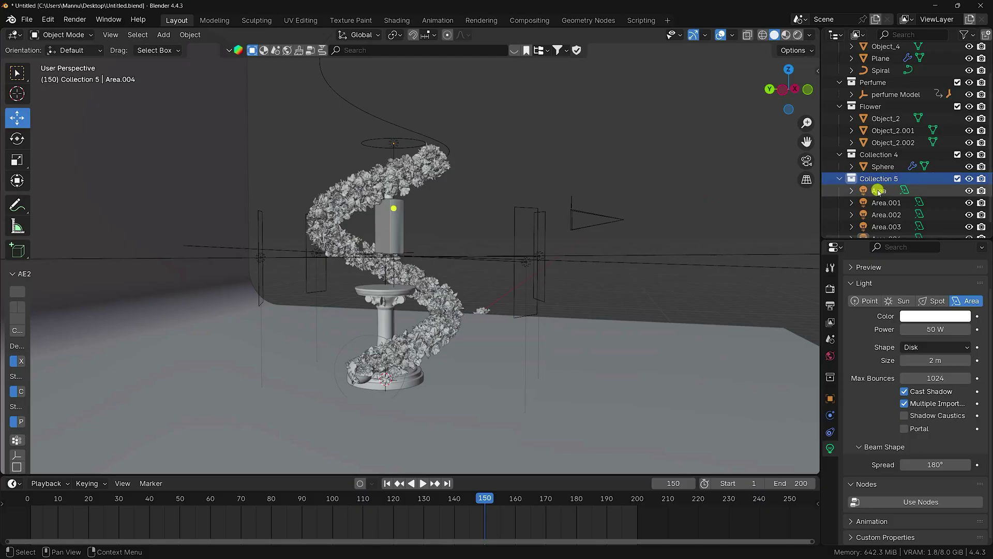
left_click(163, 35)
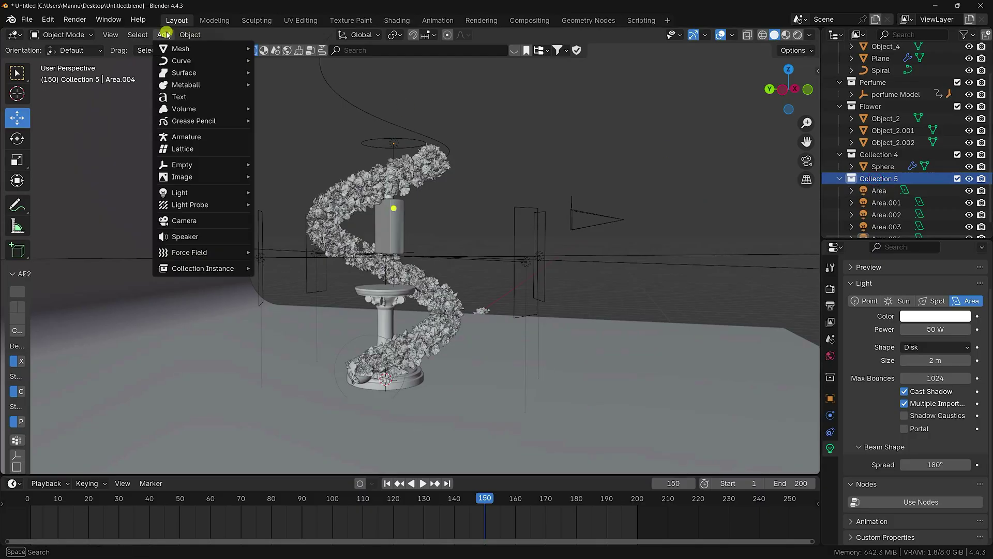
mouse_move(189, 165)
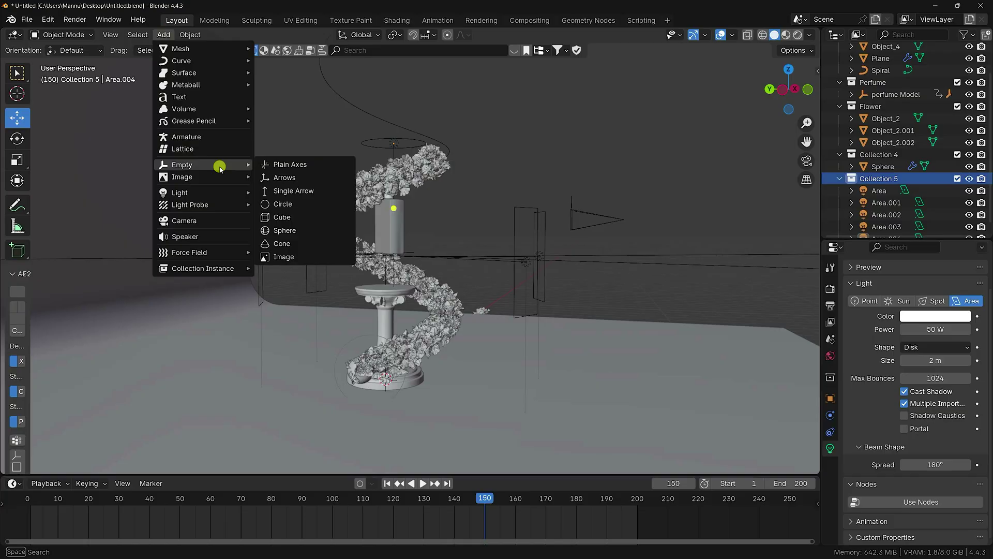
left_click(301, 164)
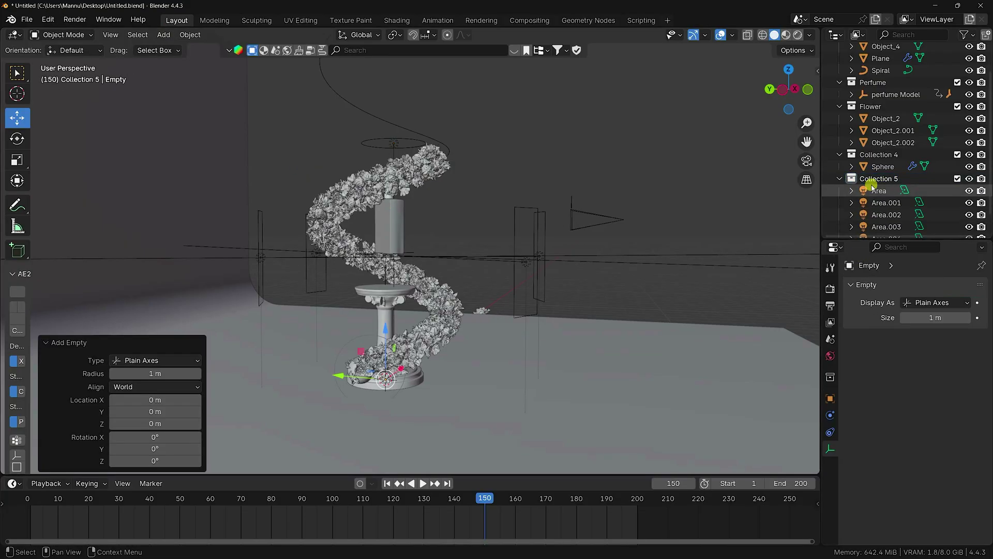
Parent all five area lights in Collection 5 to the new empty
scroll(888, 217, "down", 2)
left_click(880, 215)
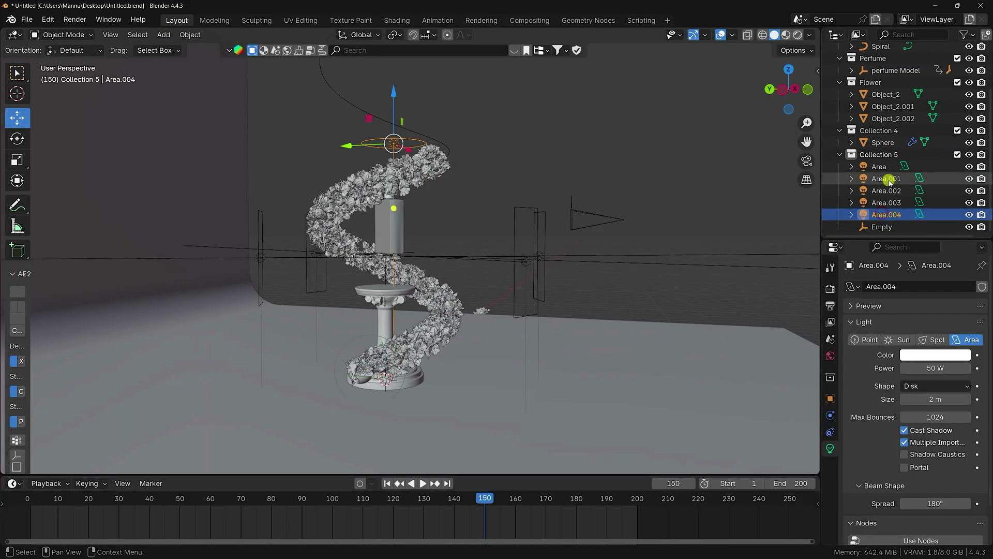
left_click(880, 166, "shift")
left_click(883, 215, "ctrl")
left_click_drag(882, 218, 883, 227)
left_click(883, 228)
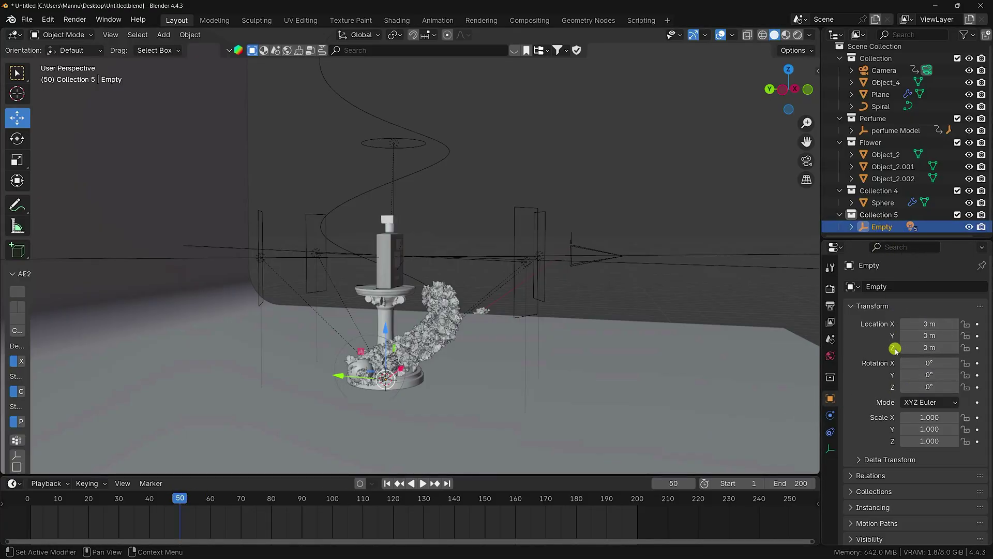
Keyframe the empty's Z location at 0 m on frame 50 and at 1 m on frame 150
mouse_move(914, 349)
left_mouse_down()
mouse_move(146, 348)
mouse_move(218, 355)
mouse_move(121, 365)
mouse_move(277, 381)
mouse_move(929, 348)
left_mouse_up()
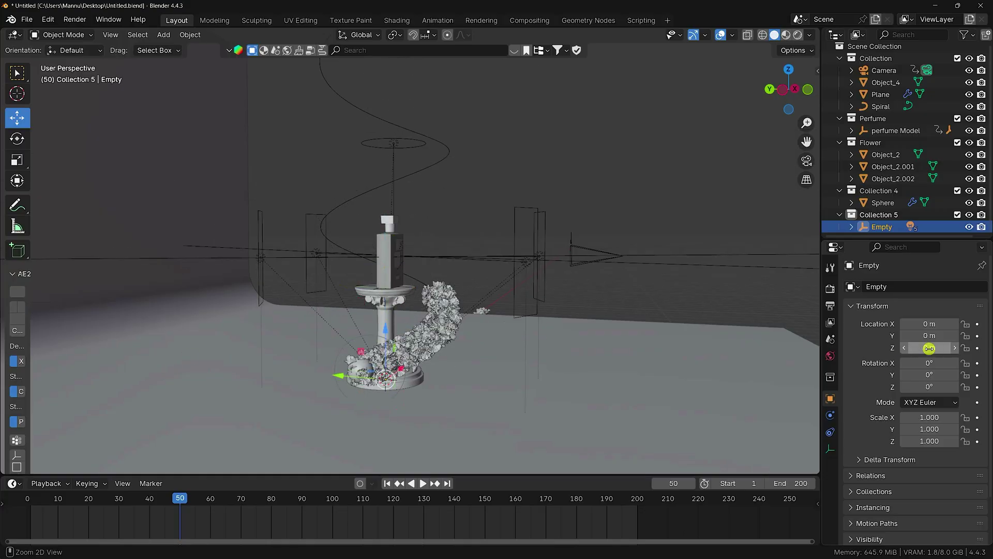
left_click(977, 348)
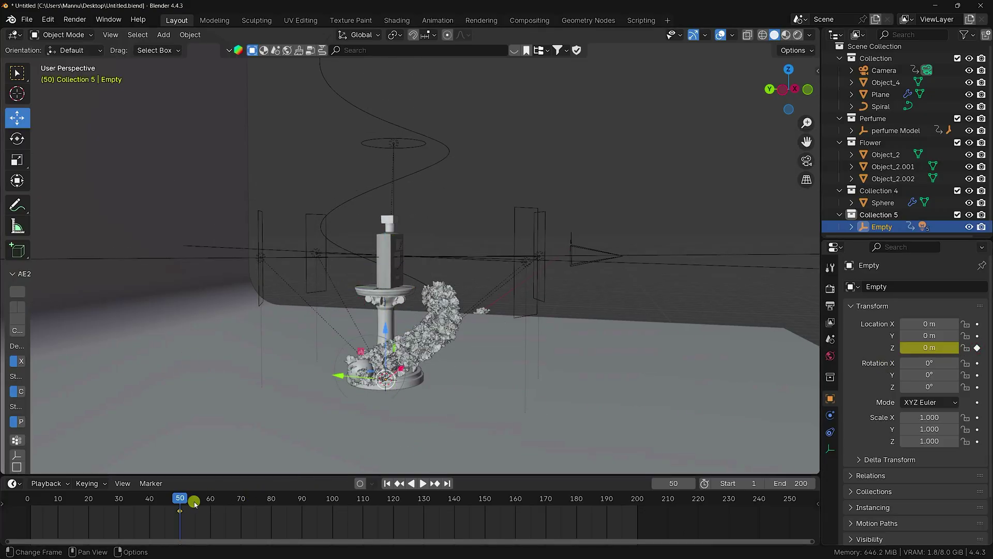
left_click_drag(186, 501, 487, 527)
left_click_drag(914, 346, 167, 354)
scroll(473, 215, "up", 3)
middle_click_drag(473, 213, 906, 278)
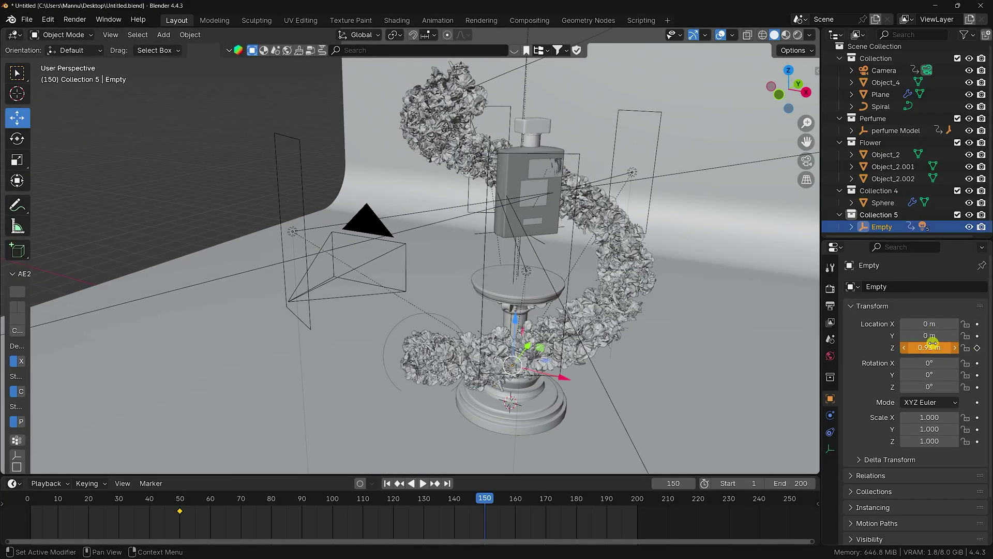
left_click_drag(933, 343, 933, 343)
type("1")
key("Return")
left_click(978, 348)
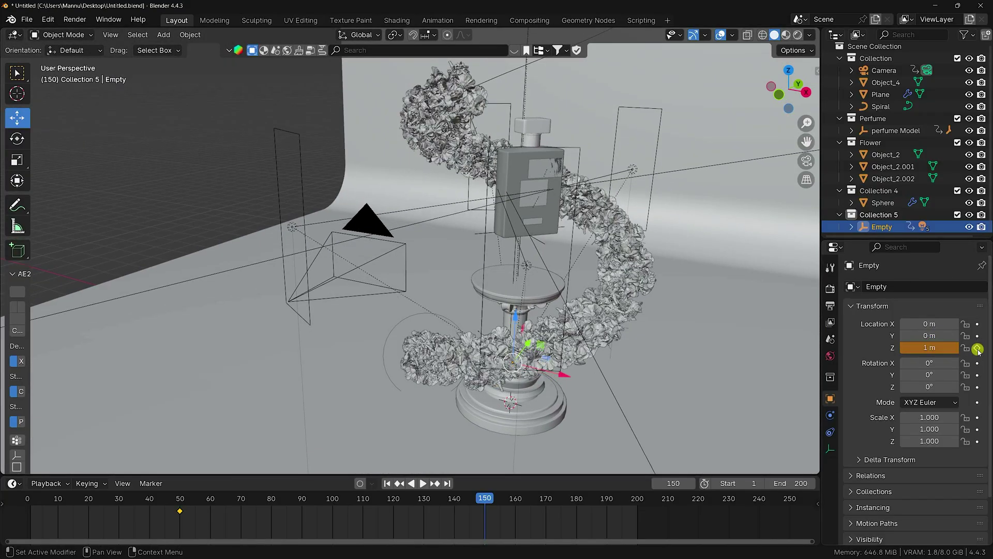
Play the animation from the first frame and check how the lights move with the rising bottle from several angles
left_click(386, 483)
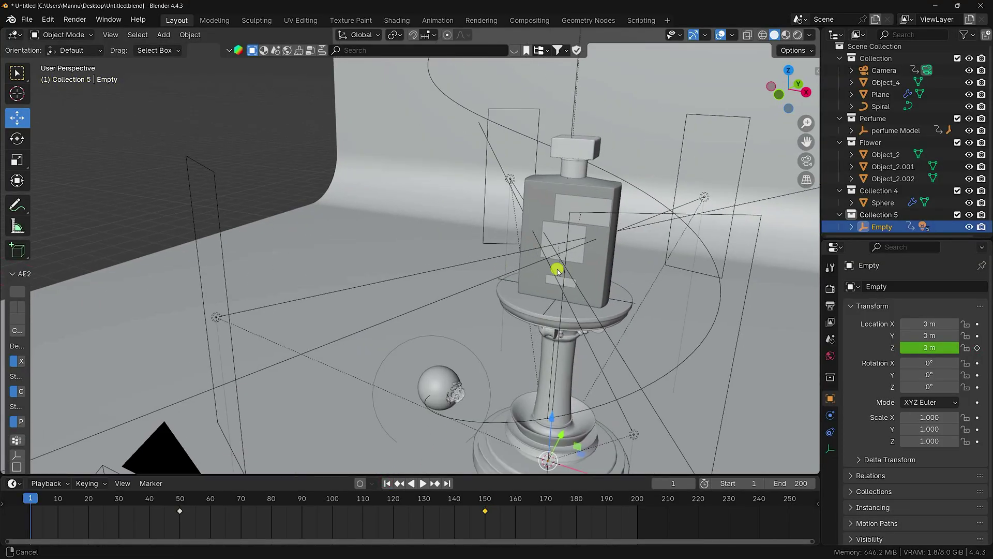
left_click(424, 484)
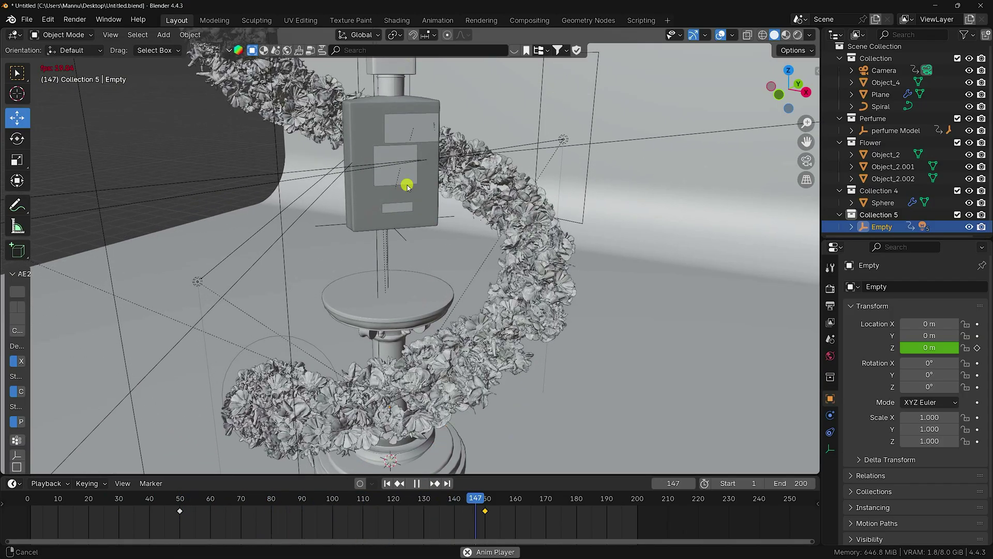
left_click(419, 484)
left_click(387, 483)
middle_click_drag(383, 429, 311, 425)
left_click(423, 483)
scroll(284, 293, "up", 3)
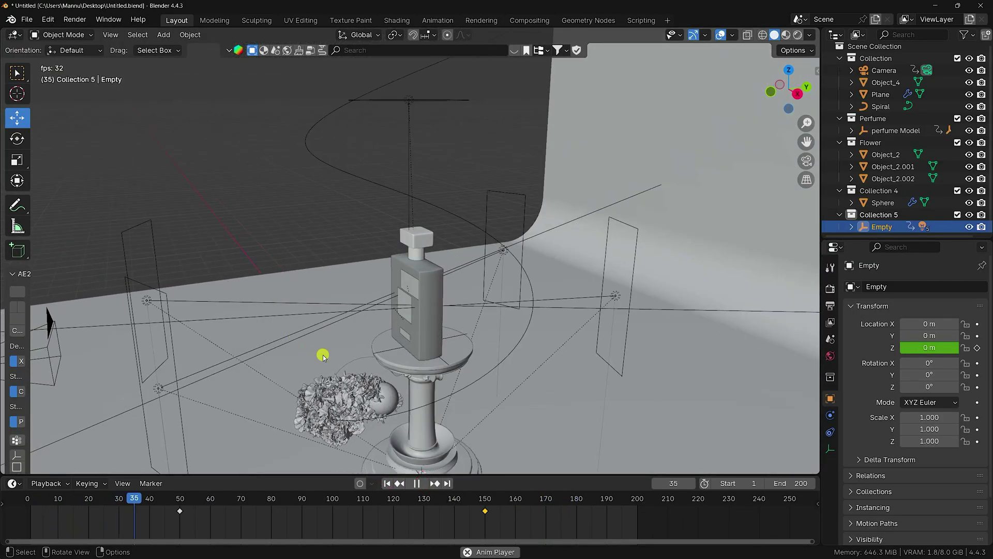
middle_click_drag(323, 356, 355, 288)
left_click(417, 483)
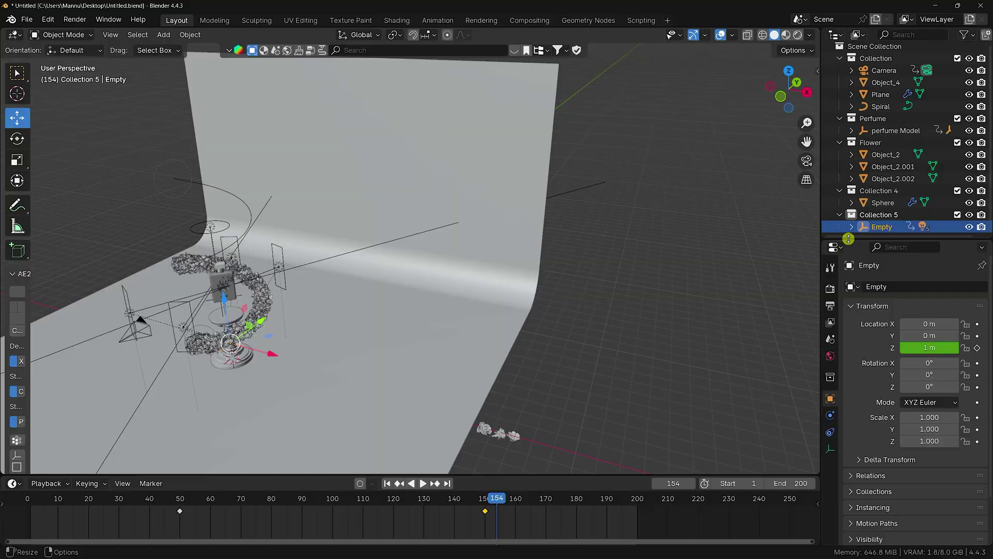
Create a new collection in the scene and add an area light to it
left_click_drag(849, 238, 859, 283)
left_click(870, 254)
right_click(868, 251)
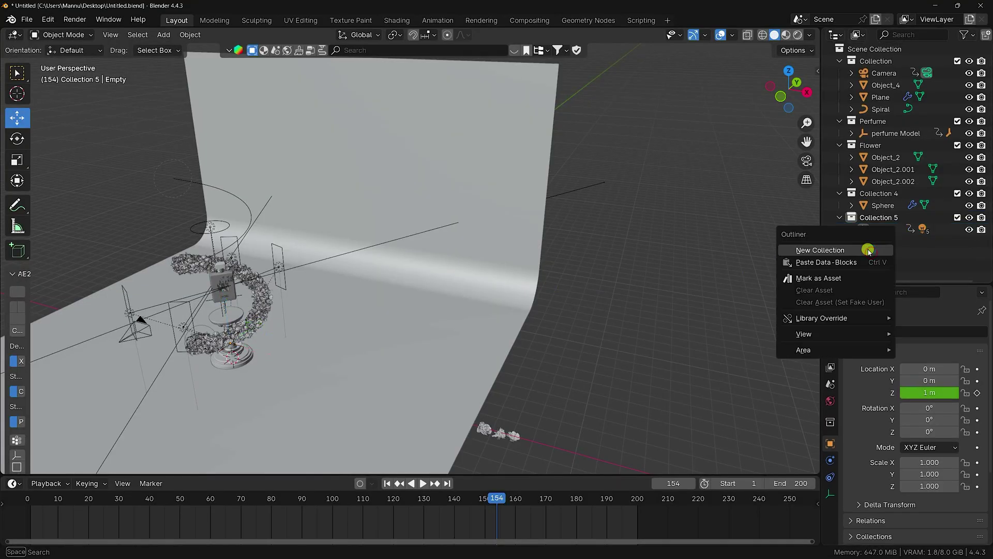
left_click(869, 250)
left_click(828, 241)
left_click(163, 35)
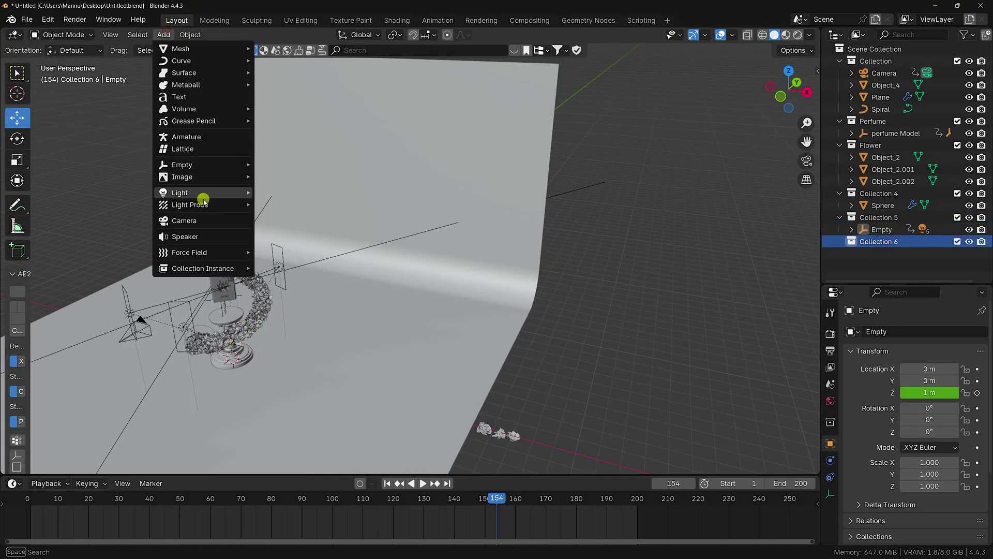
mouse_move(202, 195)
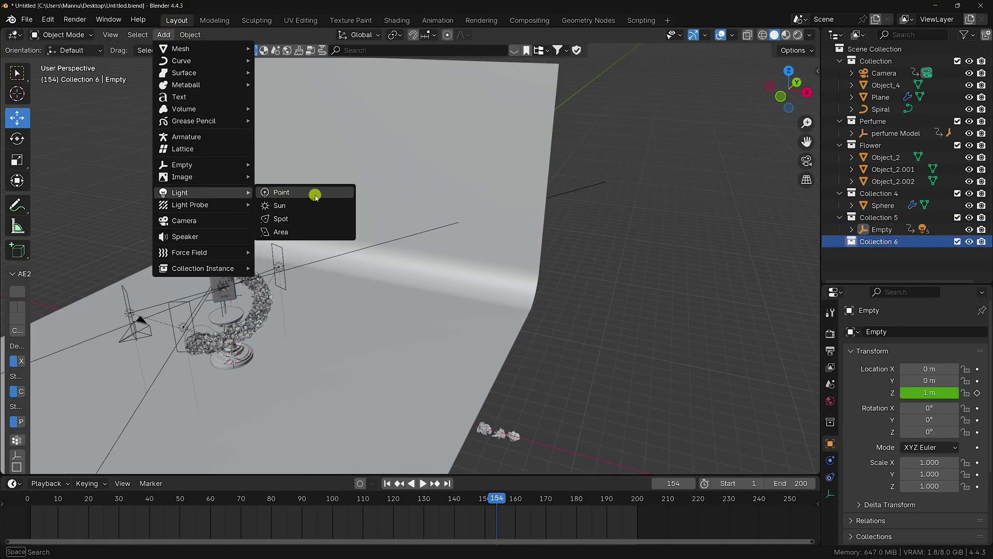
left_click(288, 233)
Move the new area light to about X 15.85 m, Y 8.63 m, Z 9.74 m, beside the backdrop
left_click_drag(260, 352, 356, 304)
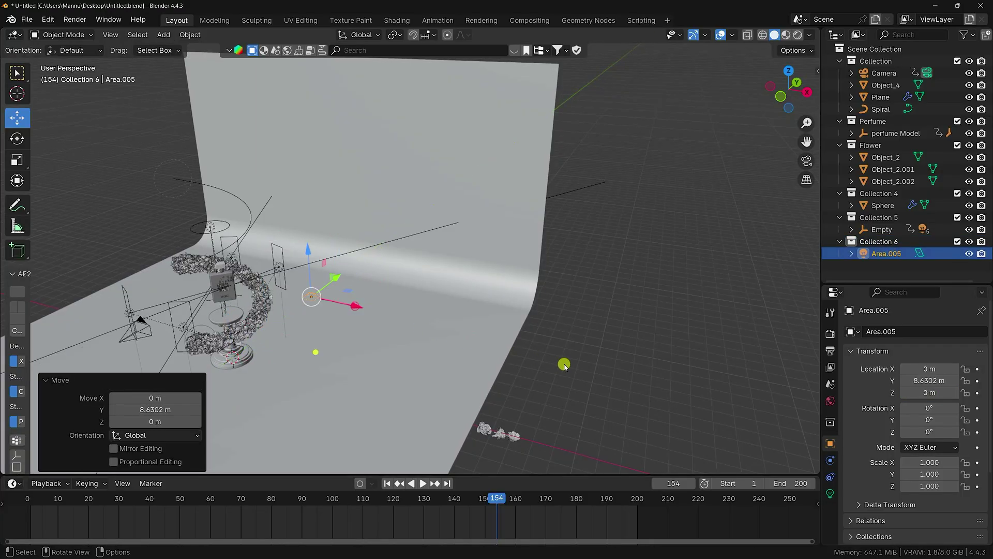
key("g")
key("x")
left_click(388, 325)
key("g")
key("x")
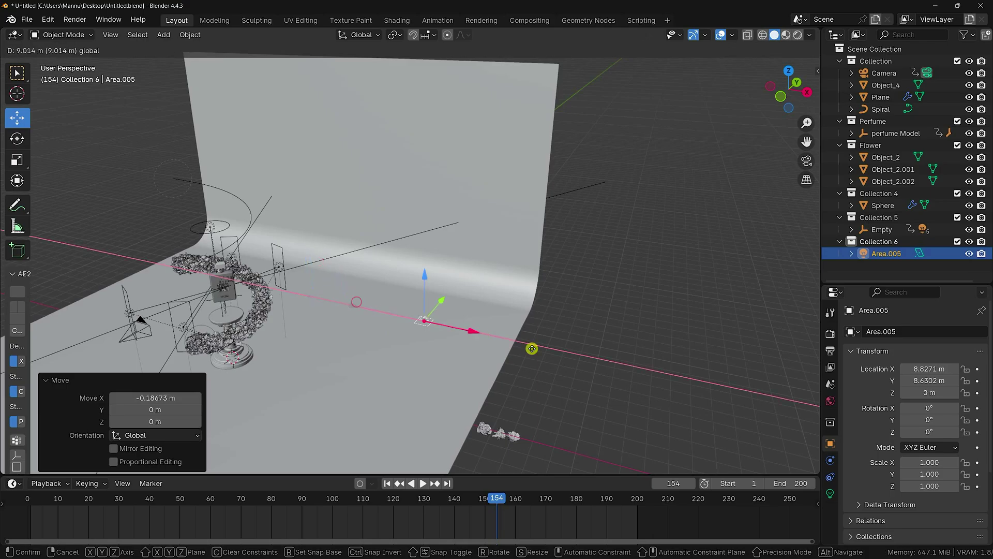
left_click(528, 344)
key("g")
key("z")
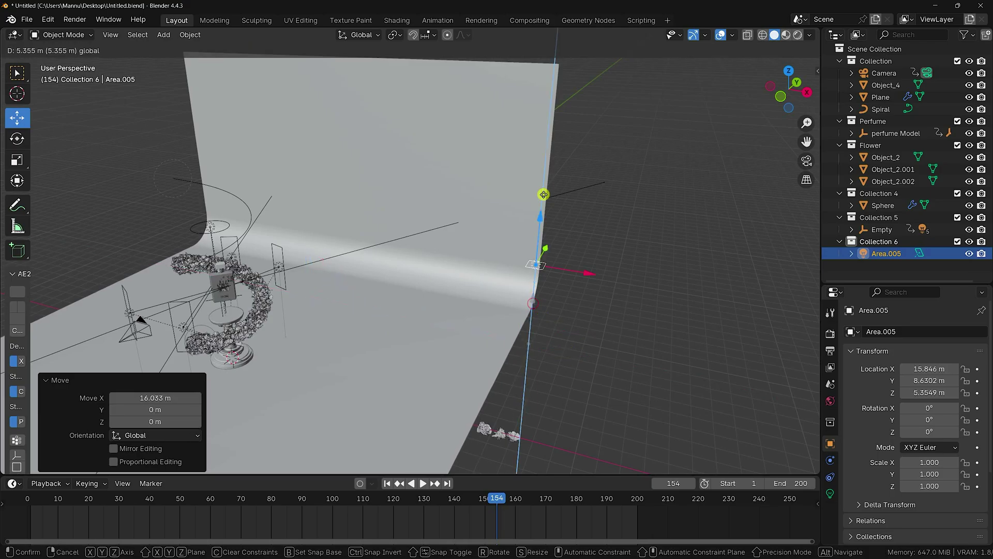
left_click(785, 392)
Set the new area light's shape to Disk, its size to 20 m and its power to 500 W
left_click(831, 494)
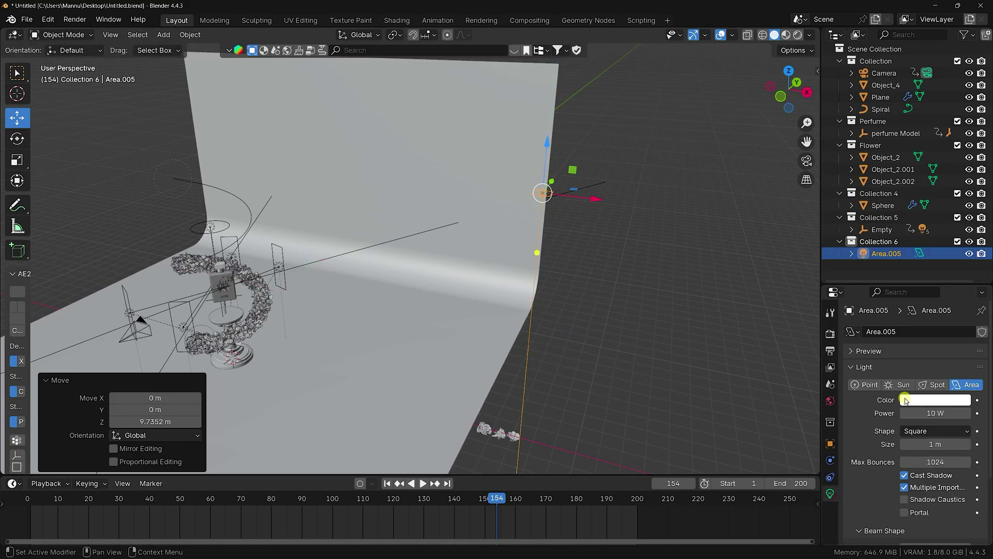
left_click(913, 432)
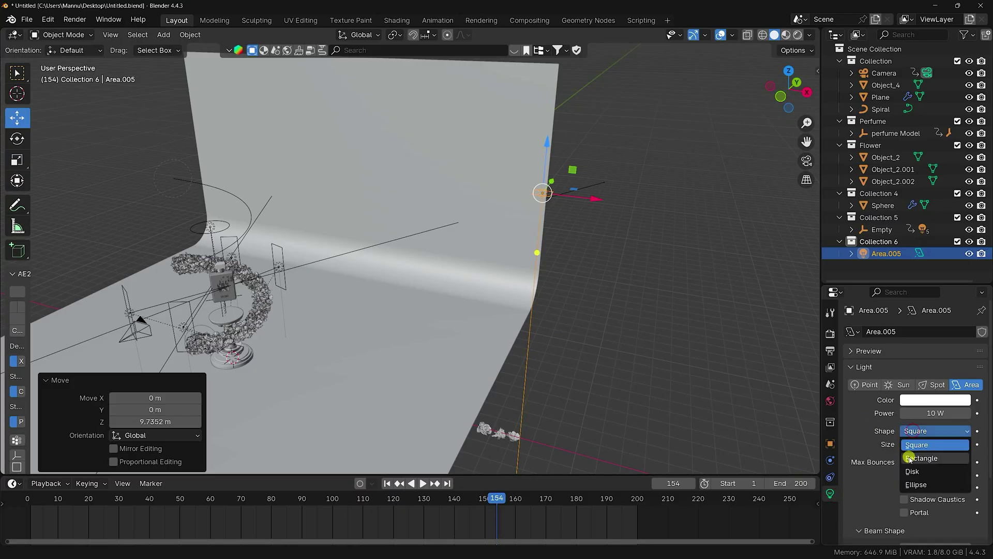
left_click(913, 468)
left_click_drag(928, 446, 178, 441)
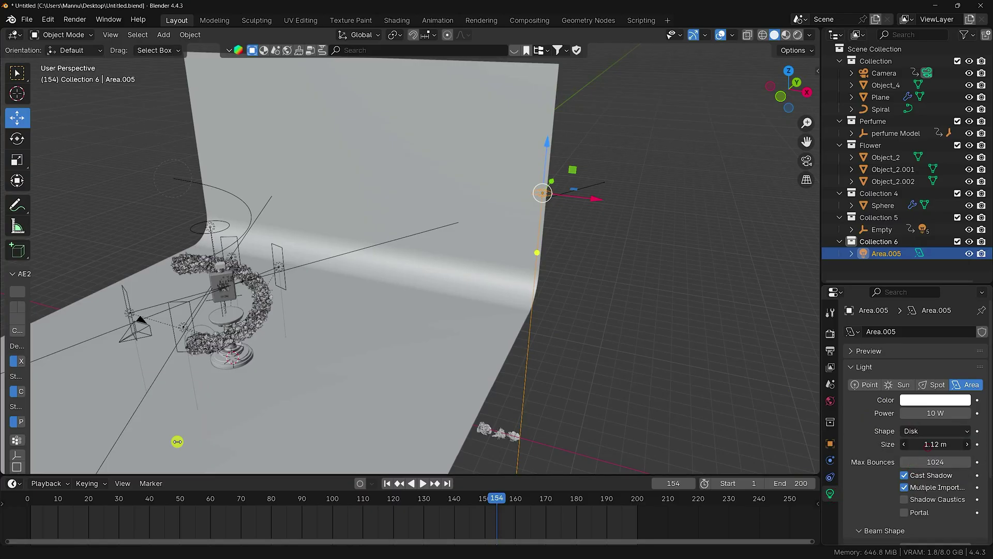
left_click_drag(473, 455, 928, 446)
left_click(928, 446)
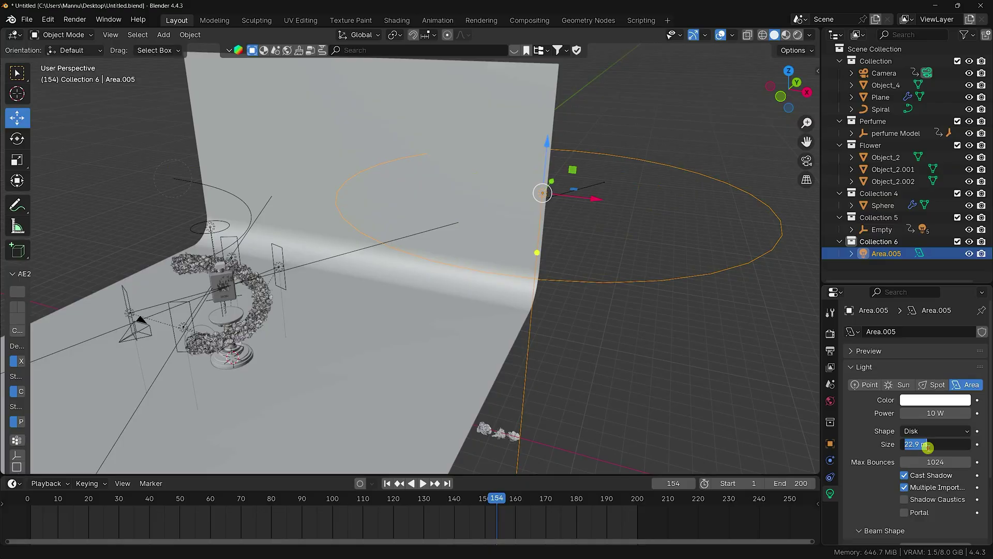
key("Return")
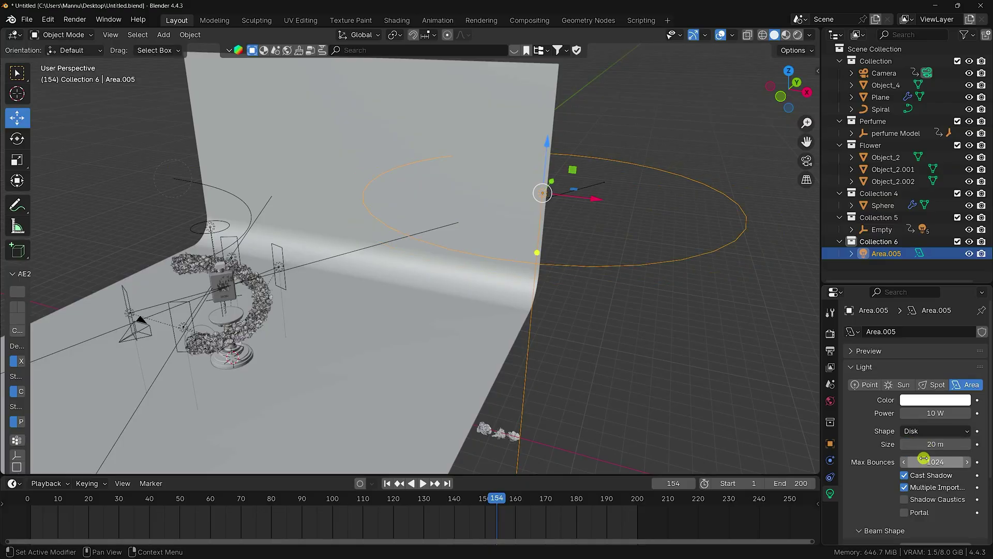
left_click(933, 413)
type("500")
key("Return")
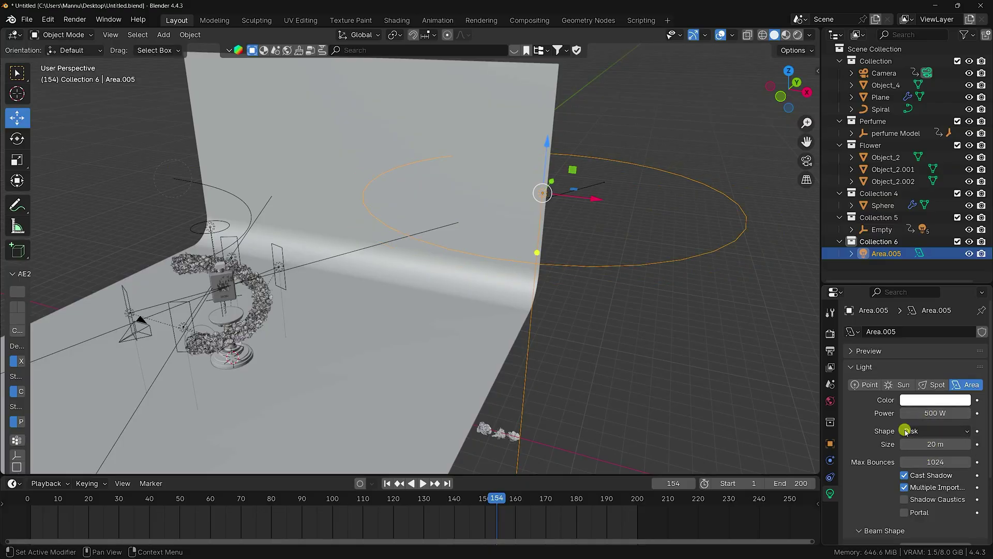
Rotate the large disk light to X 41°, Y 53°, Z 22° and raise it about 2.15 m along Z
left_click(830, 444)
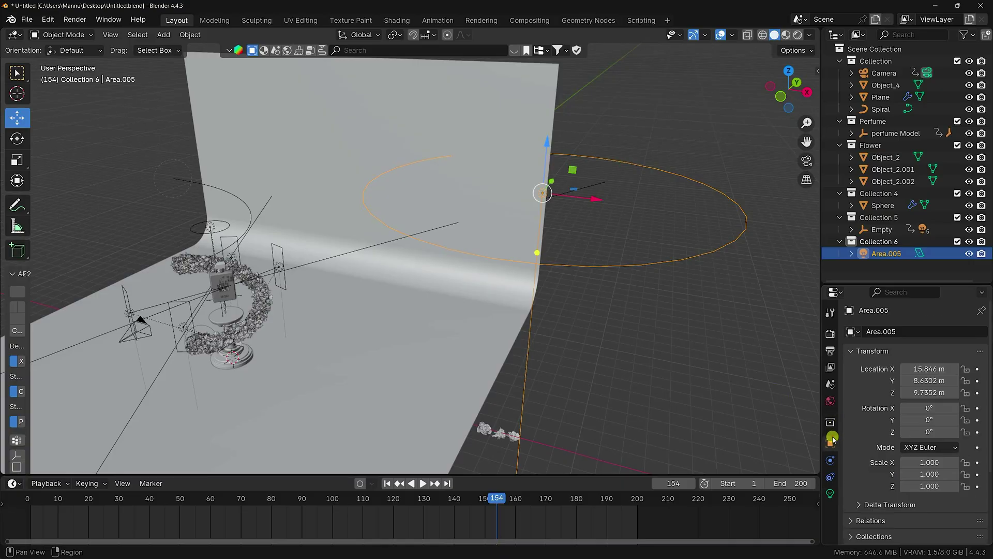
left_click(928, 408)
type("0d")
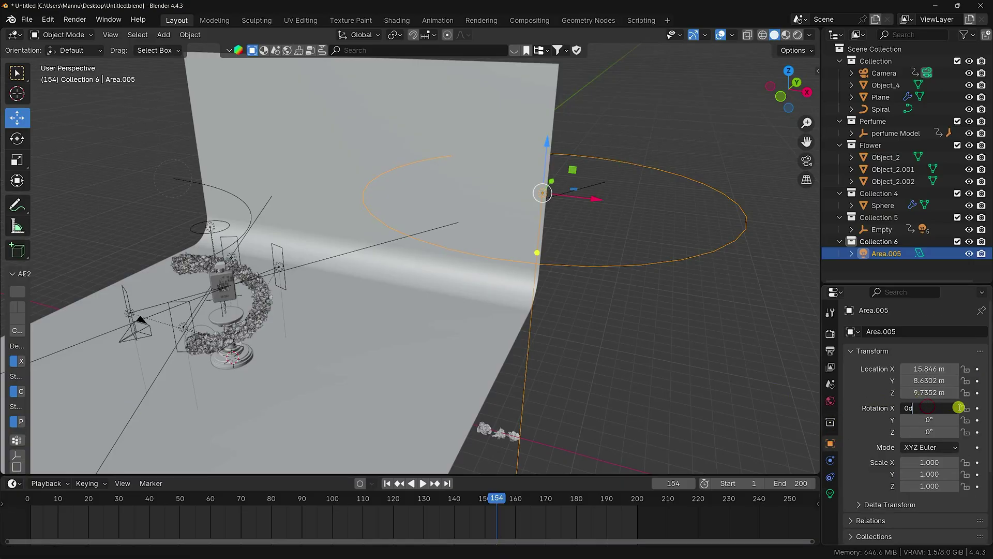
key("Return")
left_click_drag(128, 403, 474, 325)
middle_click_drag(474, 325, 523, 393)
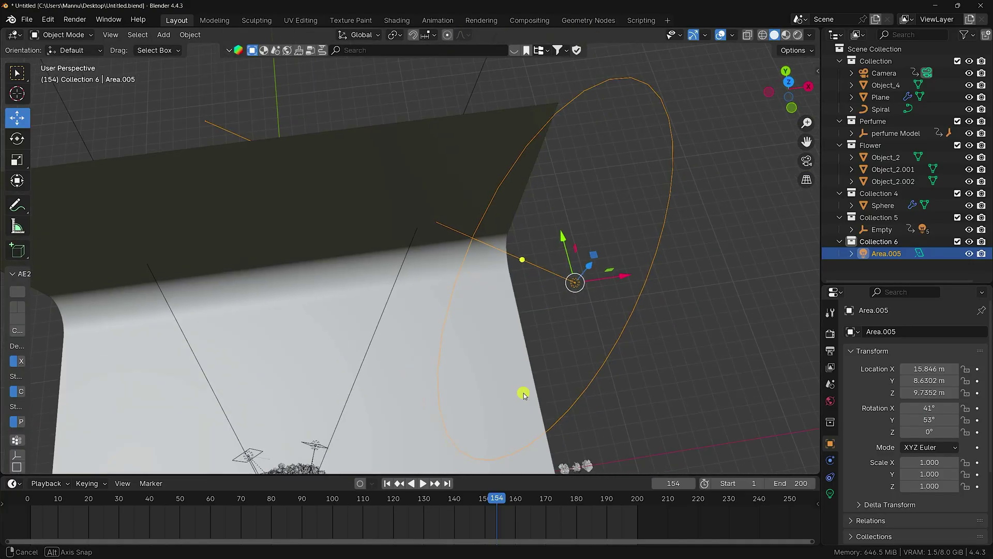
left_click_drag(937, 431, 409, 324)
middle_click_drag(409, 324, 498, 207)
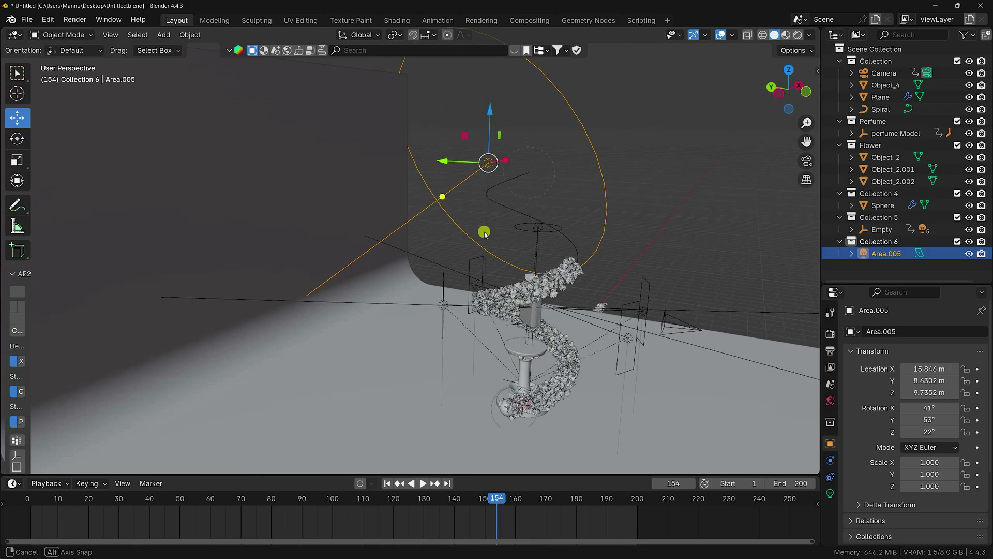
left_click_drag(495, 115, 496, 77)
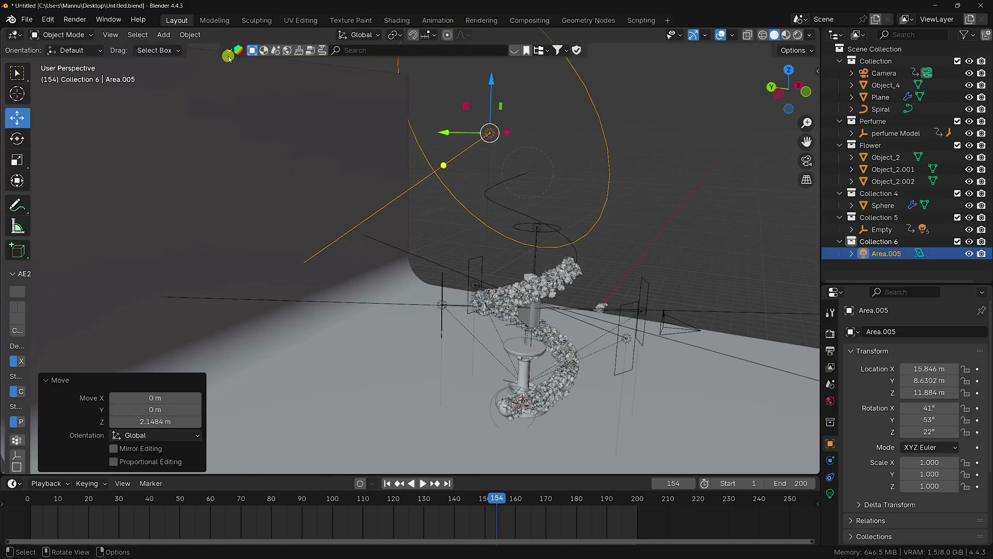
Switch to the Shading workspace and enable shader nodes for the large disk light
left_click(397, 20)
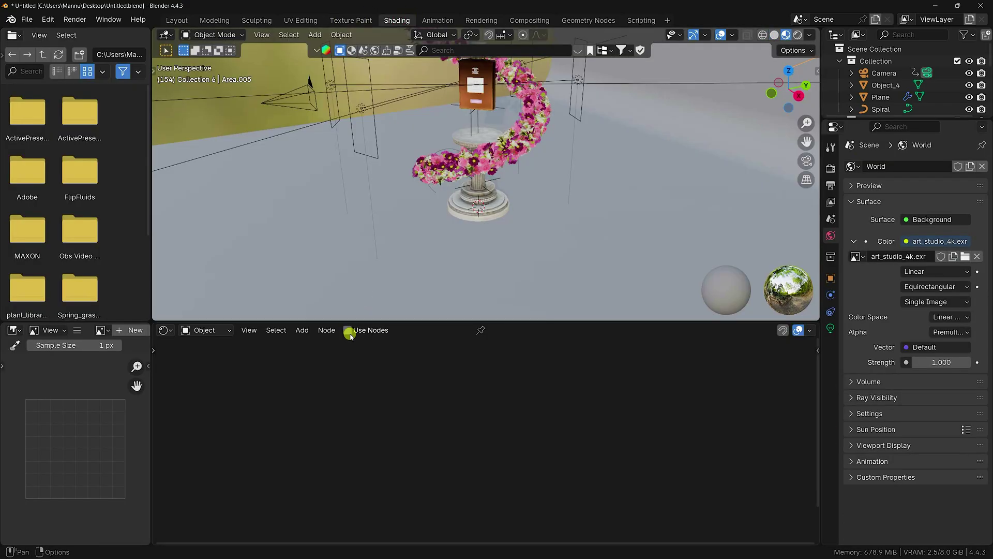
scroll(443, 226, "down", 5)
middle_click_drag(443, 227, 688, 203)
left_click(350, 331)
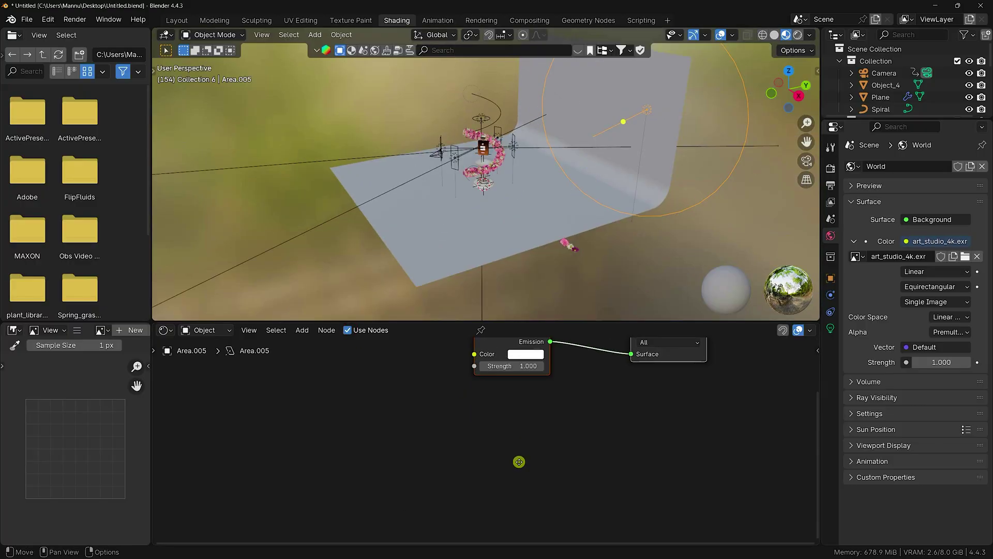
scroll(517, 458, "down", 2)
scroll(551, 450, "up", 2)
scroll(548, 444, "up", 2)
scroll(547, 430, "down", 1)
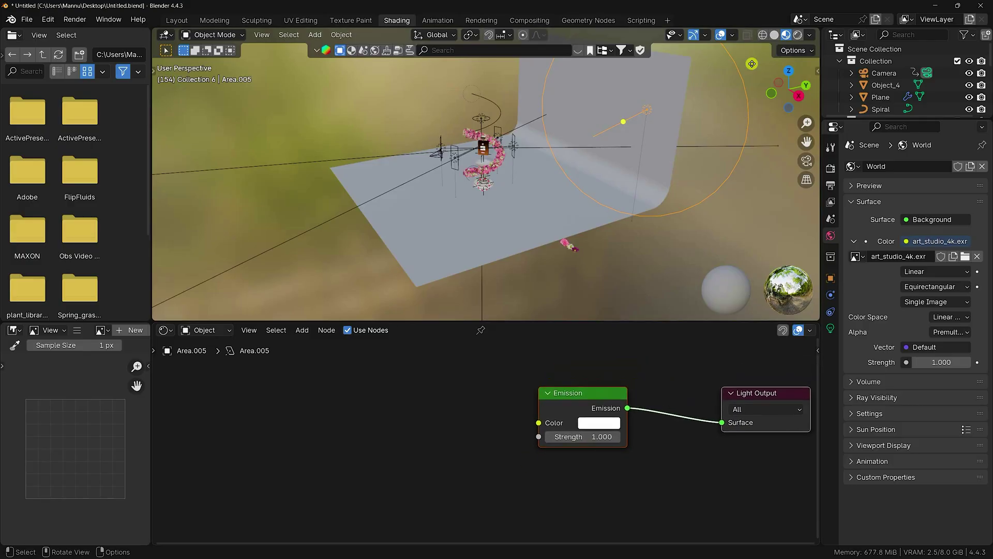
Add an Image Texture node with mapping to the disk light's Emission color and load leaves_04.jpg from the BG Texture folder
left_click(771, 34)
scroll(476, 387, "up", 3)
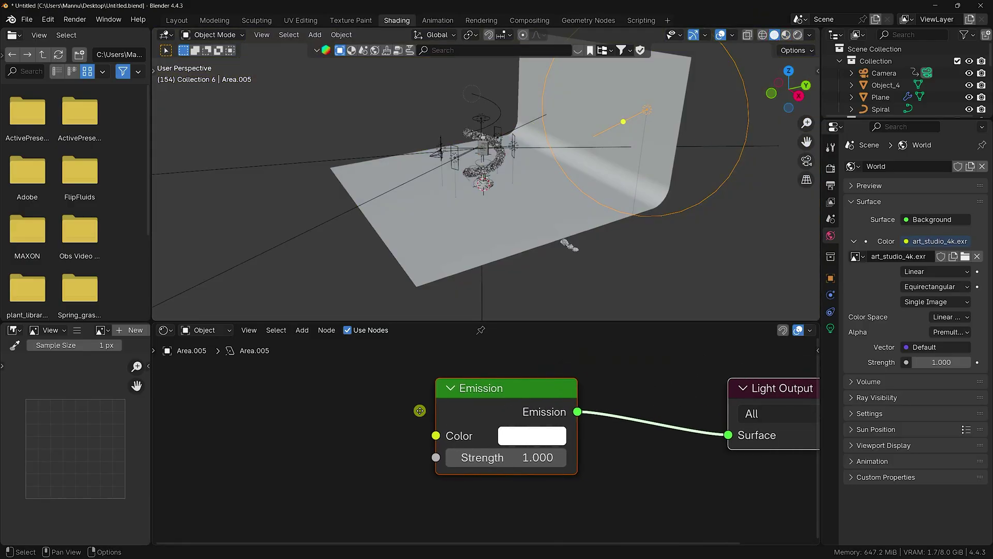
left_click(448, 387)
key("ctrl+t")
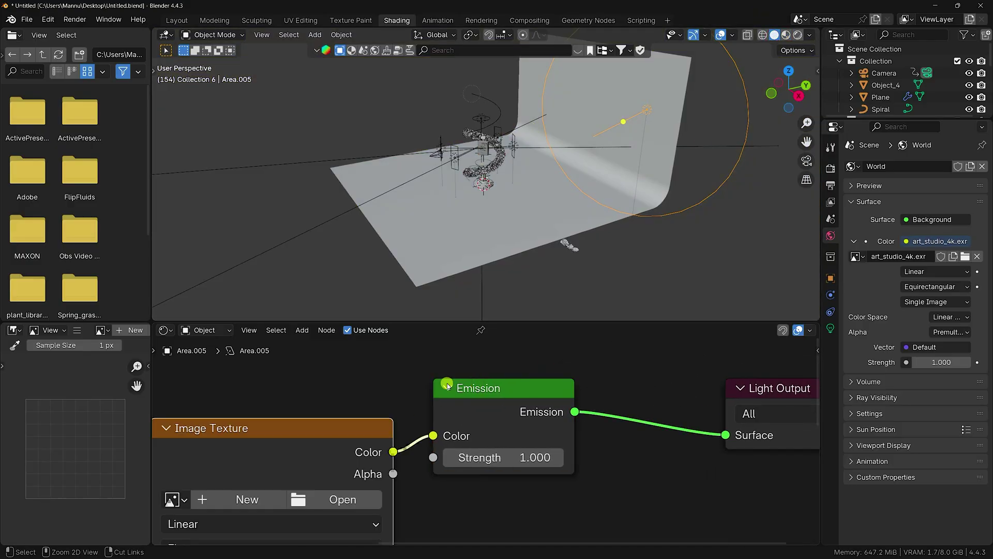
middle_click_drag(348, 399, 415, 350)
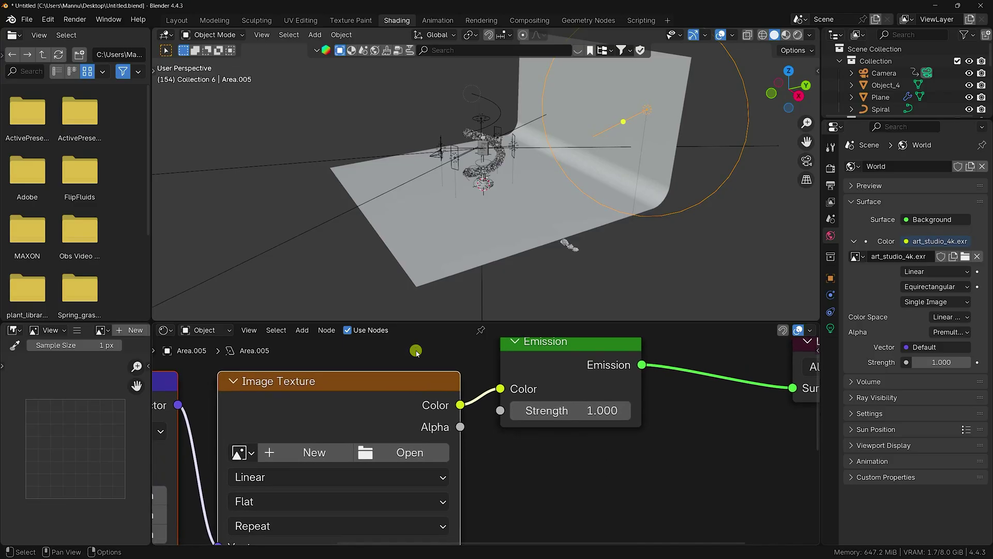
left_click(402, 451)
left_click(443, 188)
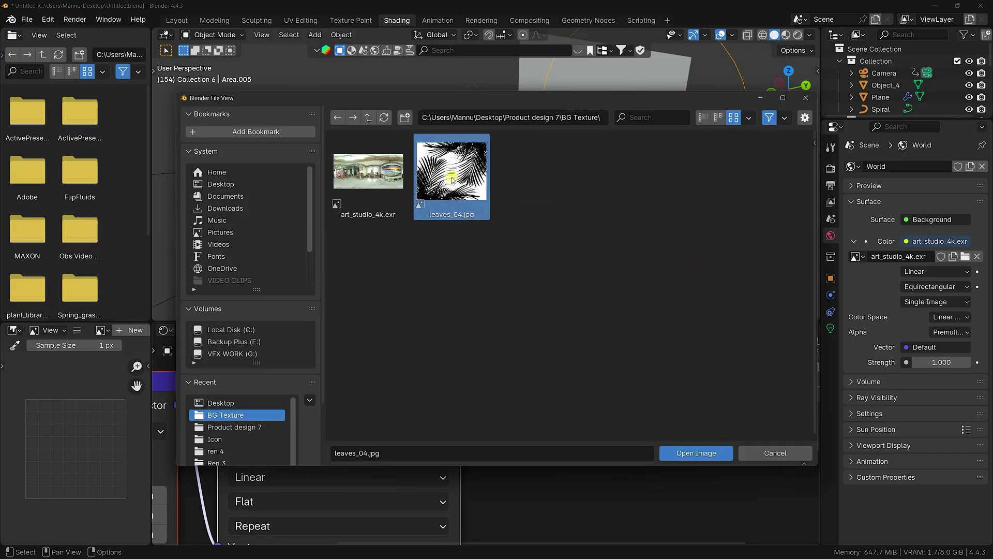
left_click(696, 453)
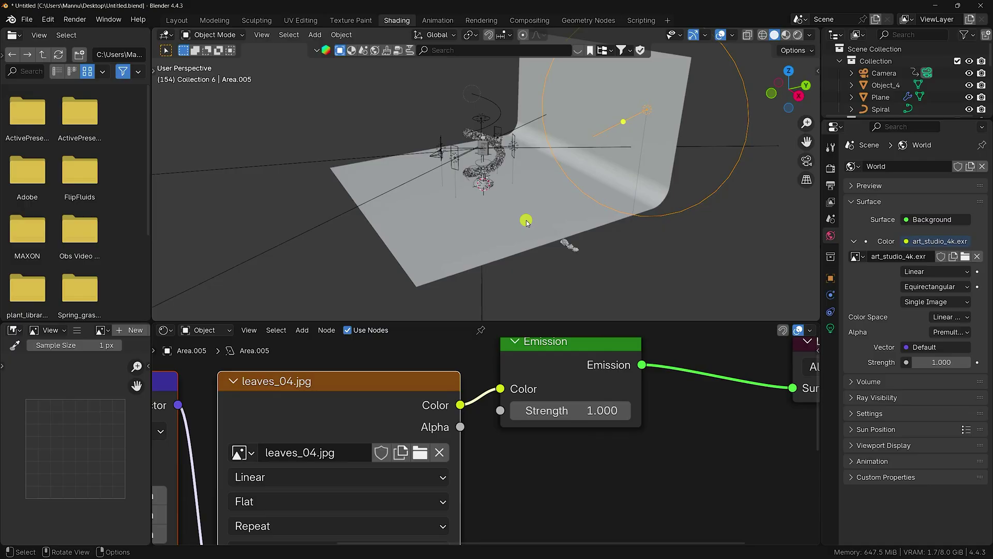
Set the Emission strength of the large disk light's nodes to 25
scroll(580, 434, "down", 3)
scroll(507, 439, "up", 1)
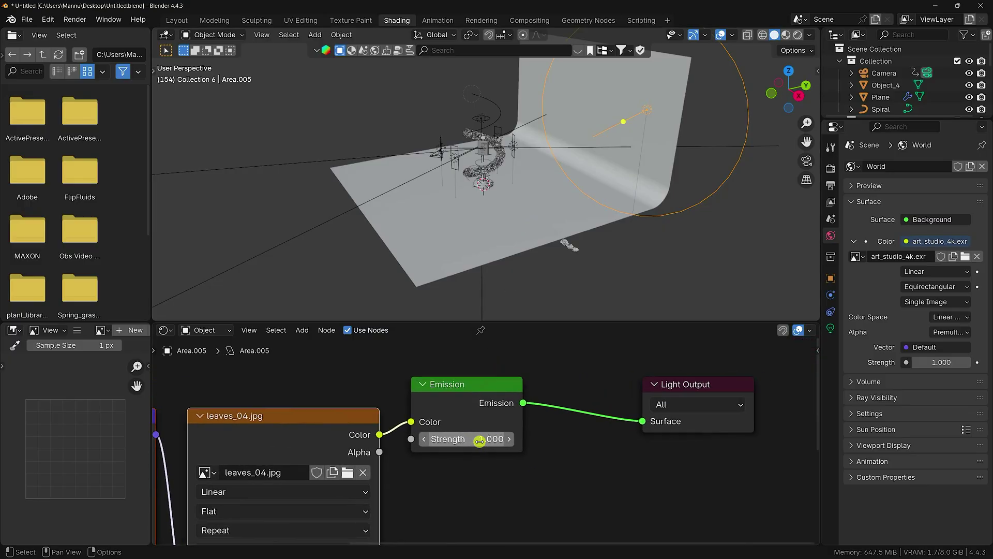
double_click(480, 441)
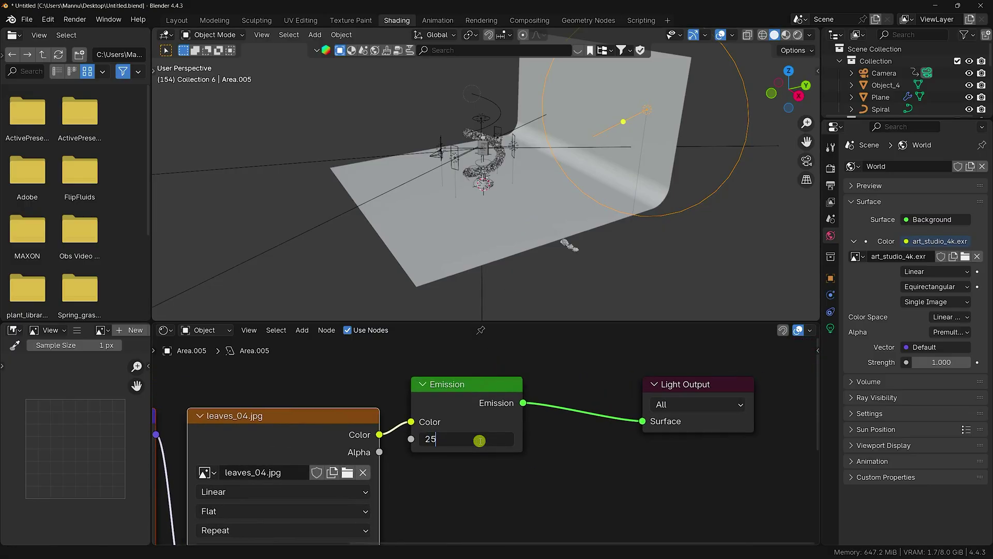
key("Return")
Return to the Layout workspace and set the large disk light's beam spread to 1°
left_click(176, 21)
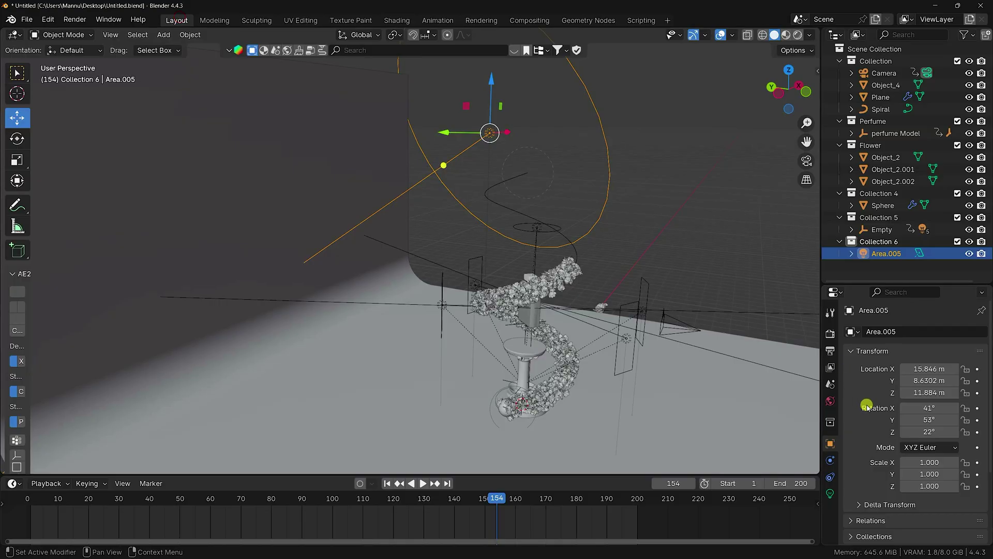
scroll(864, 406, "down", 4)
left_click(829, 494)
scroll(872, 492, "down", 1)
scroll(901, 475, "up", 1)
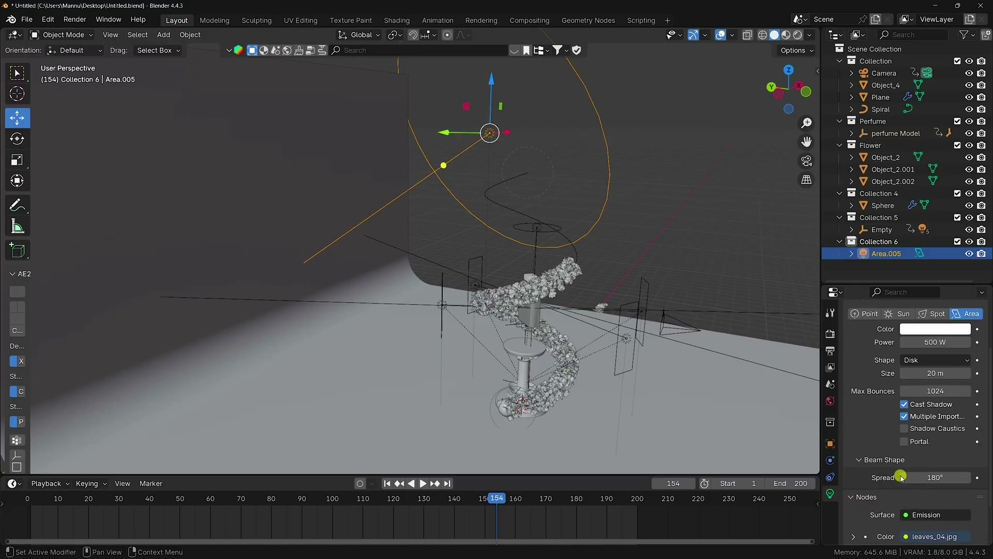
scroll(883, 506, "up", 3)
scroll(888, 464, "down", 4)
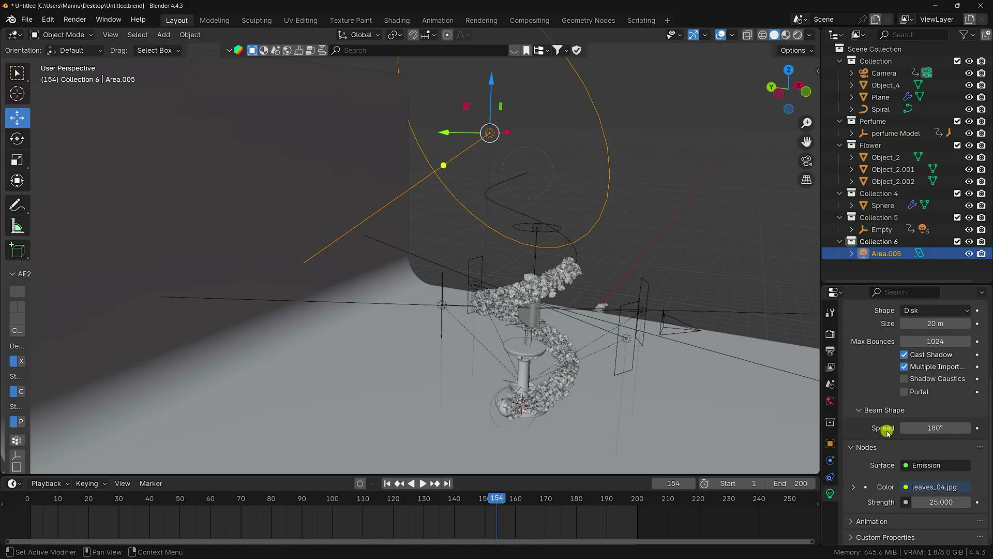
left_click(943, 426)
type("1")
key("Return")
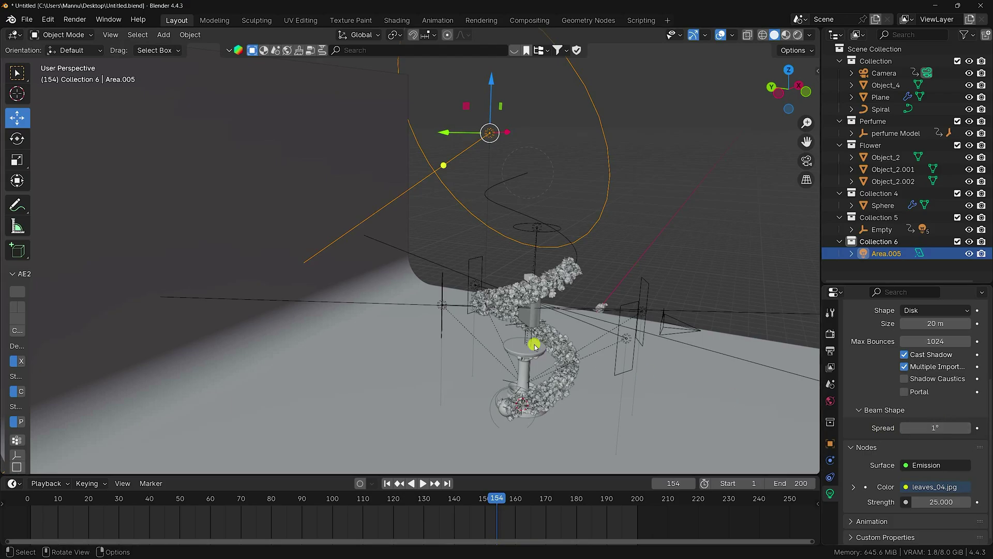
Save the file and preview the scene through the camera with rendered shading
key("KP_0")
key("ctrl+s")
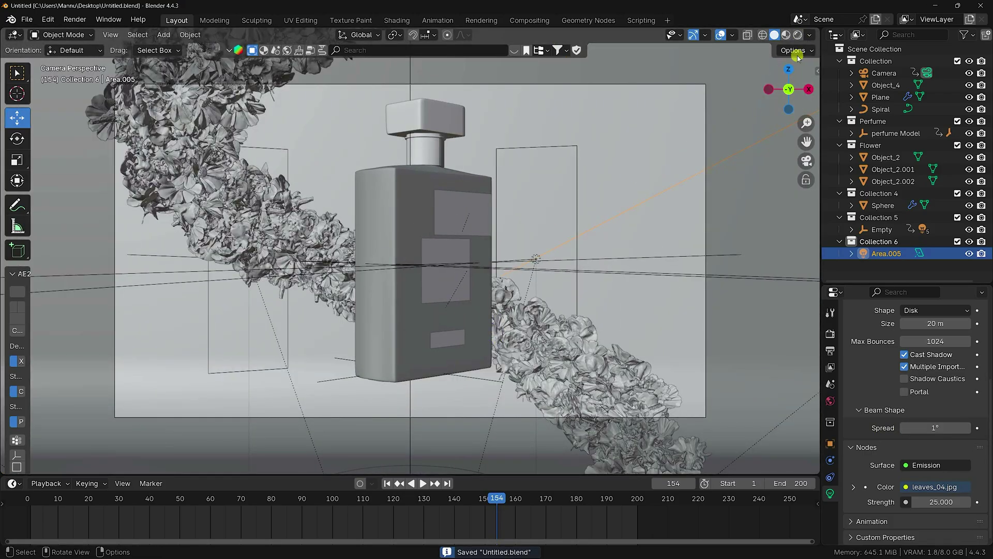
left_click(798, 34)
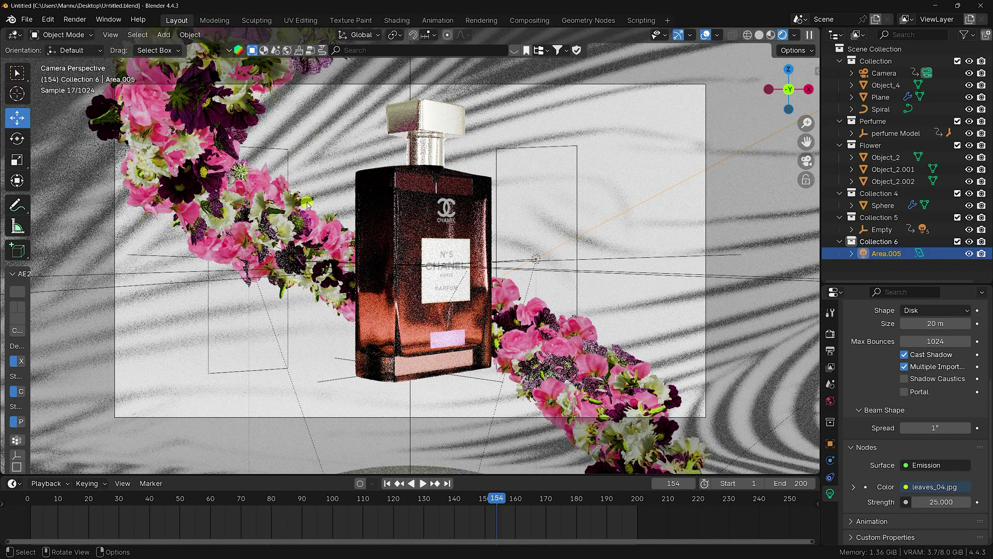
Shift the large disk light in the negative X direction to reposition the leaf shadows on the backdrop, and deselect it
scroll(317, 251, "down", 3)
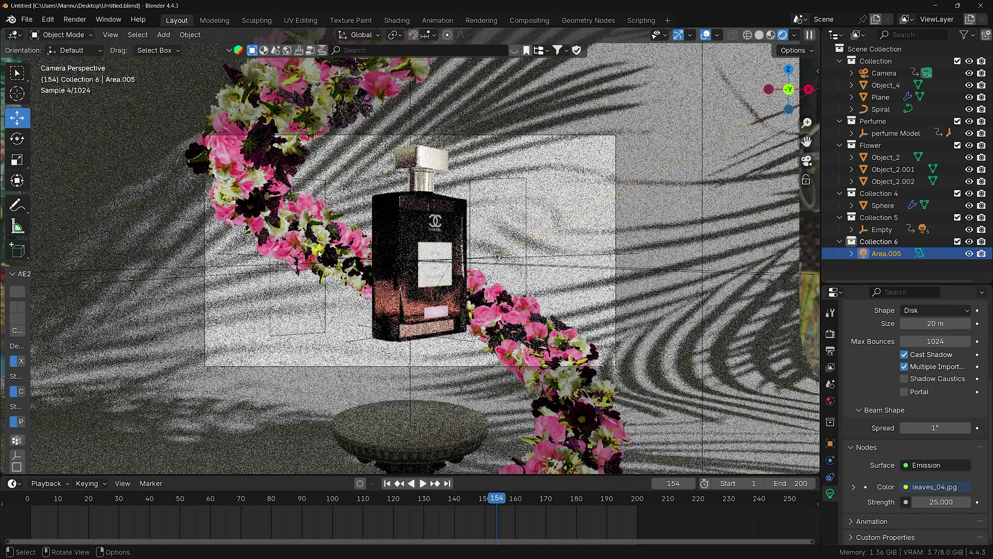
scroll(688, 174, "down", 1)
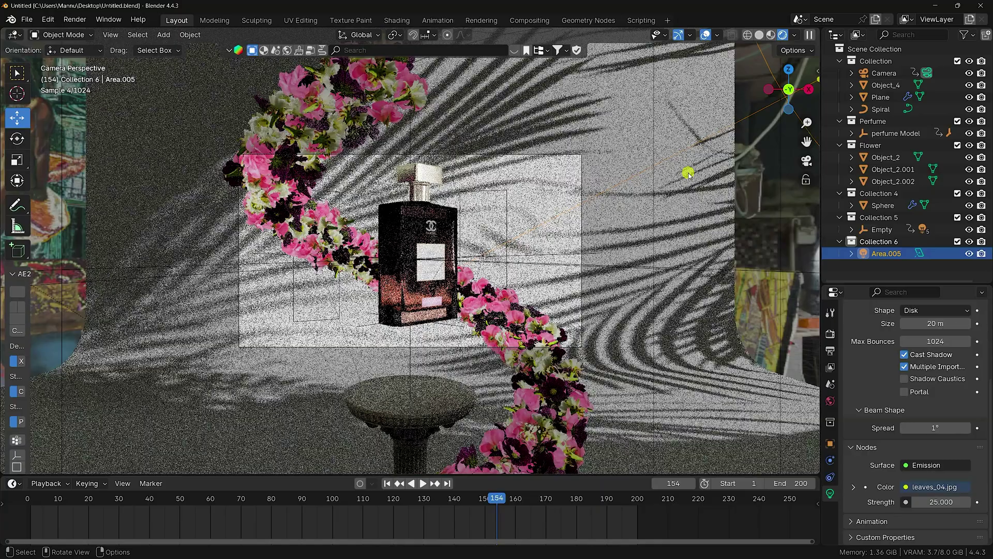
scroll(676, 129, "down", 1)
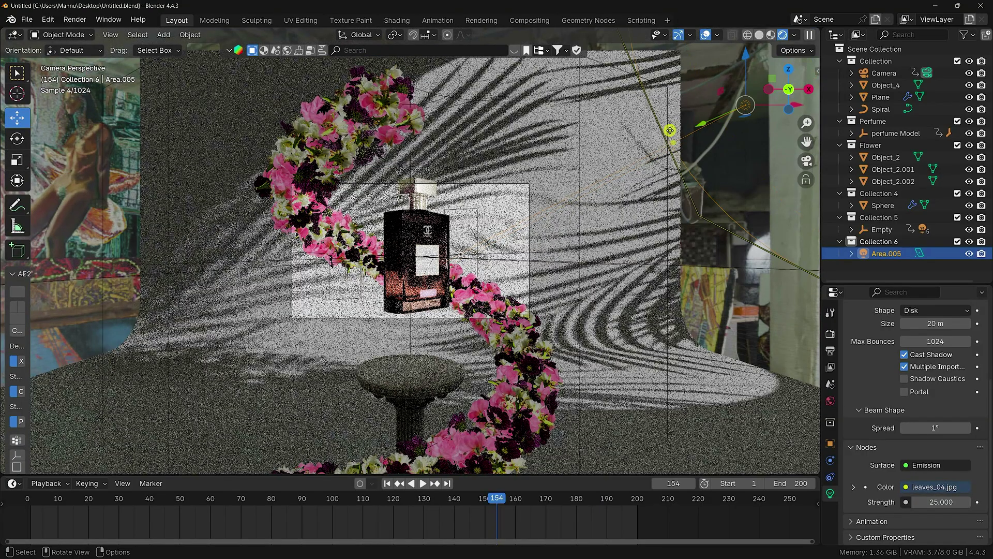
scroll(672, 130, "down", 1)
left_click_drag(723, 131, 689, 132)
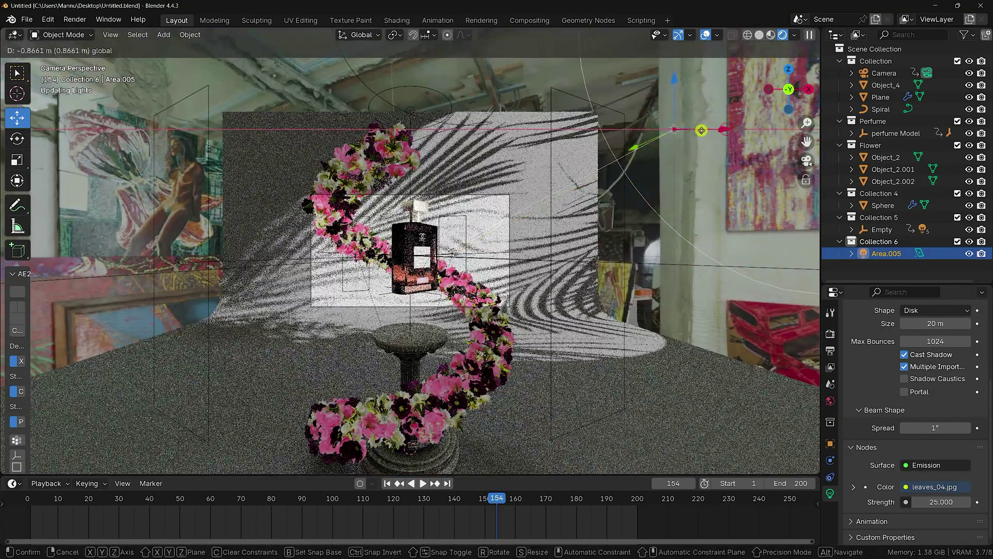
left_click(472, 443)
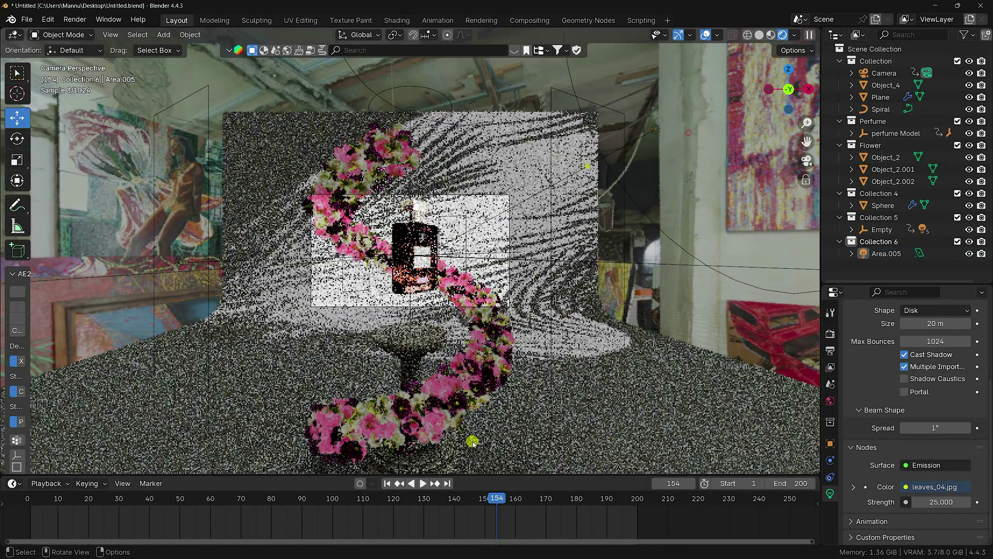
Play the animation, go to frame 129, and render it as a still image to inspect at full window size
key("space")
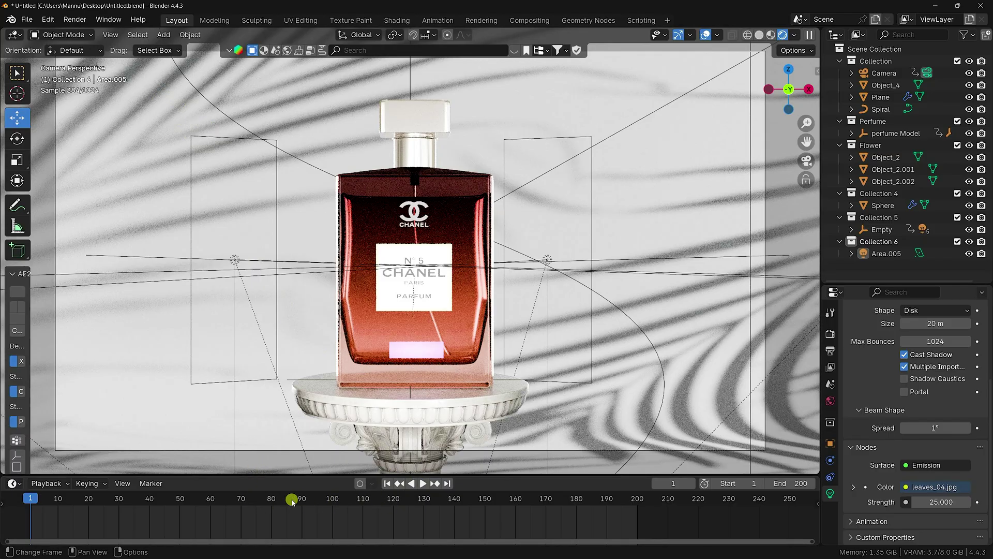
left_click_drag(293, 501, 421, 503)
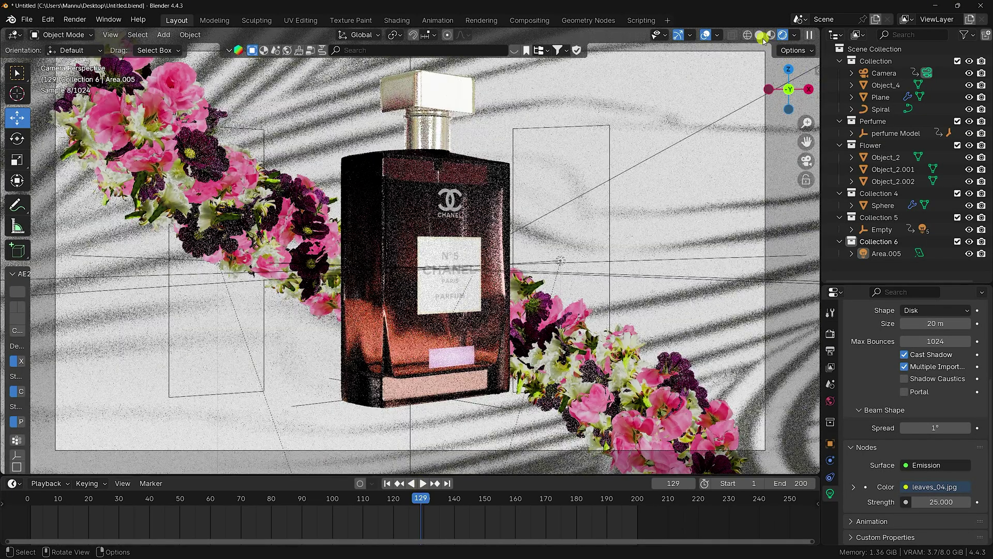
left_click(759, 35)
left_click(75, 19)
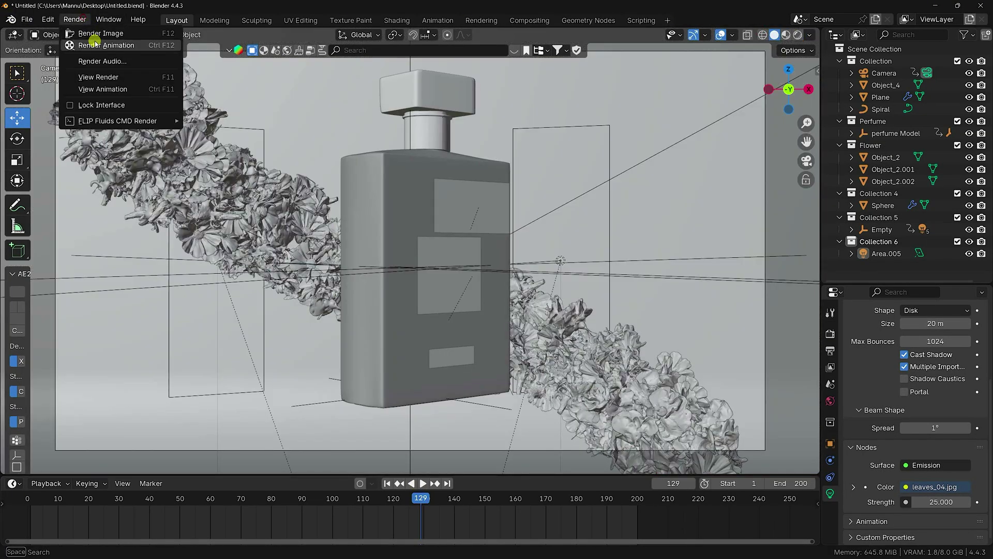
left_click(93, 34)
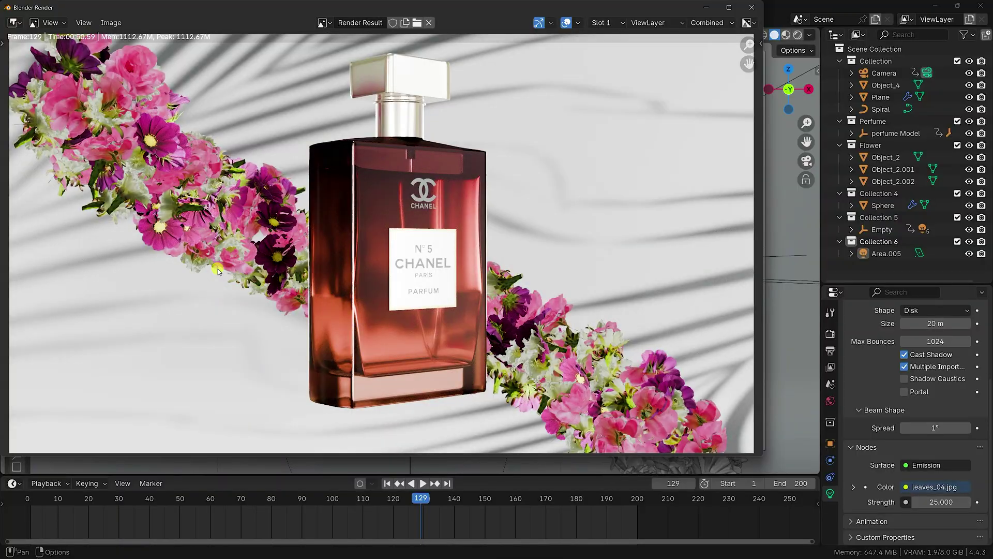
left_click(729, 7)
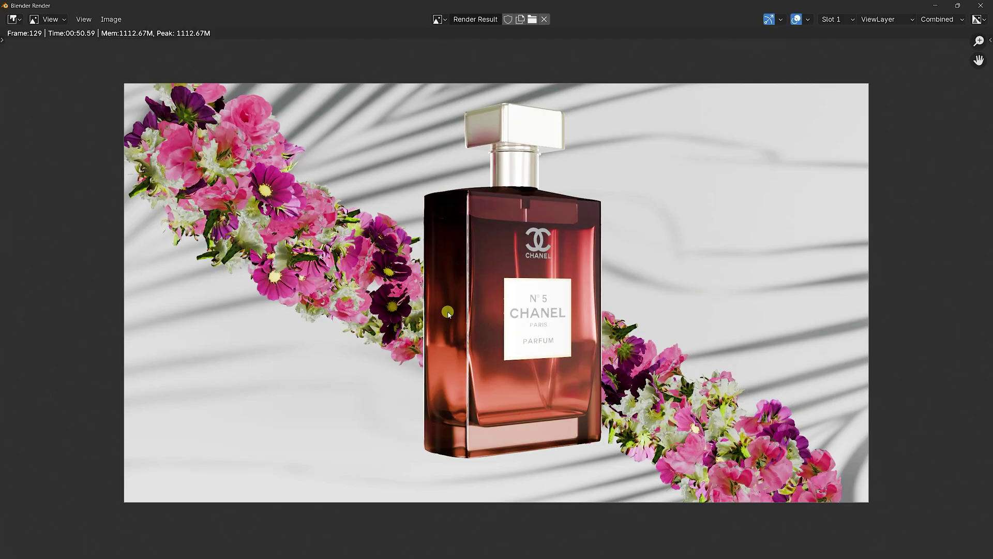
left_click(989, 3)
Set the power of the Empty's child lights Area and Area.001 to 200 W each
scroll(890, 217, "up", 1)
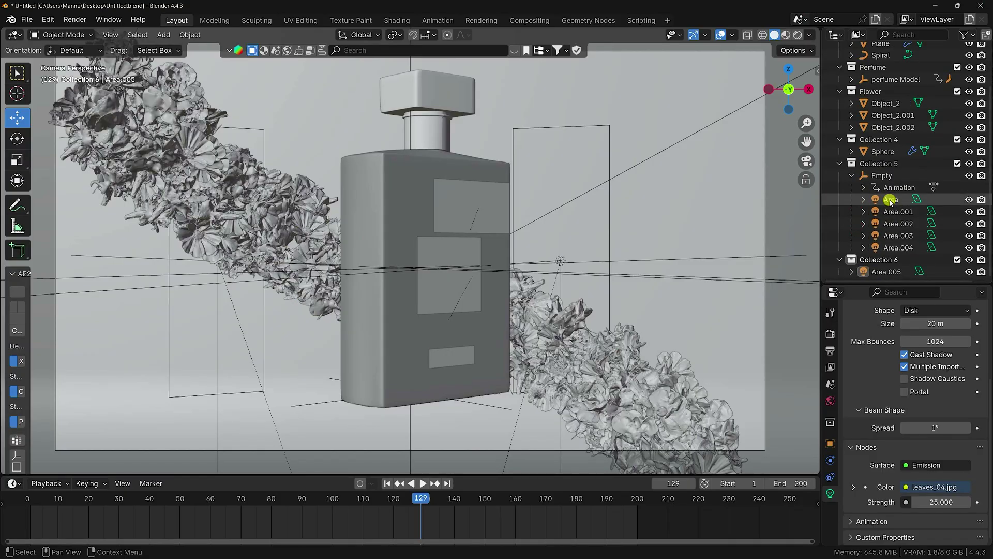
left_click(890, 201)
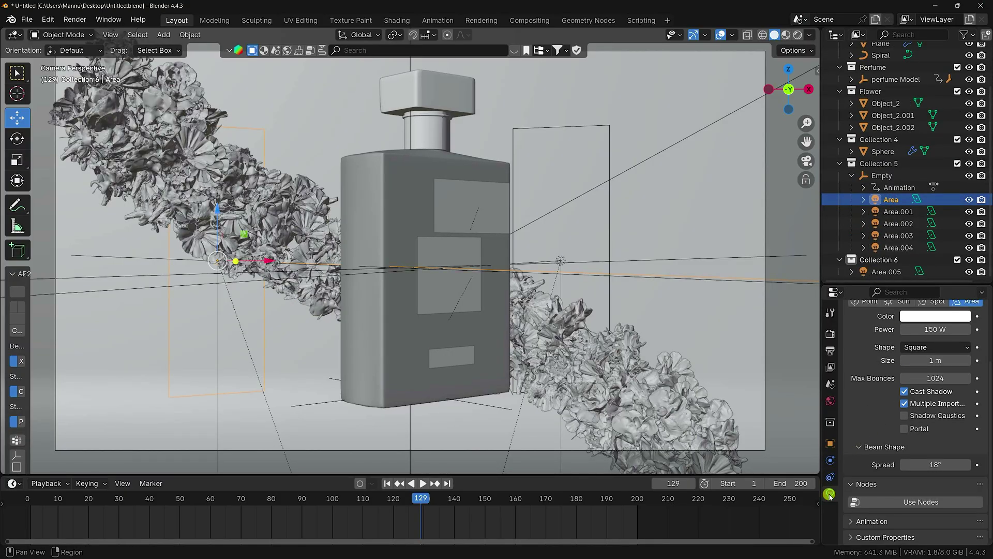
left_click(937, 330)
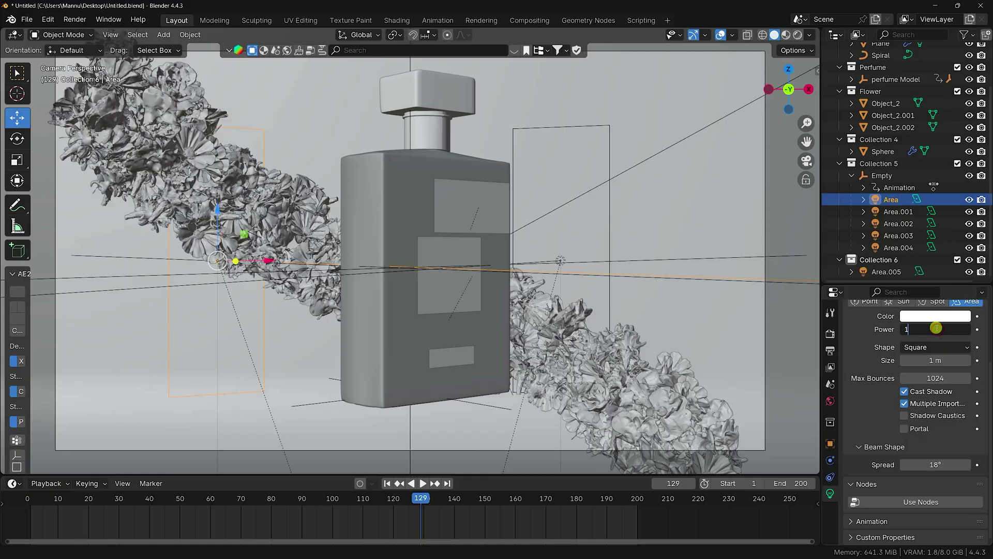
type("200")
key("Return")
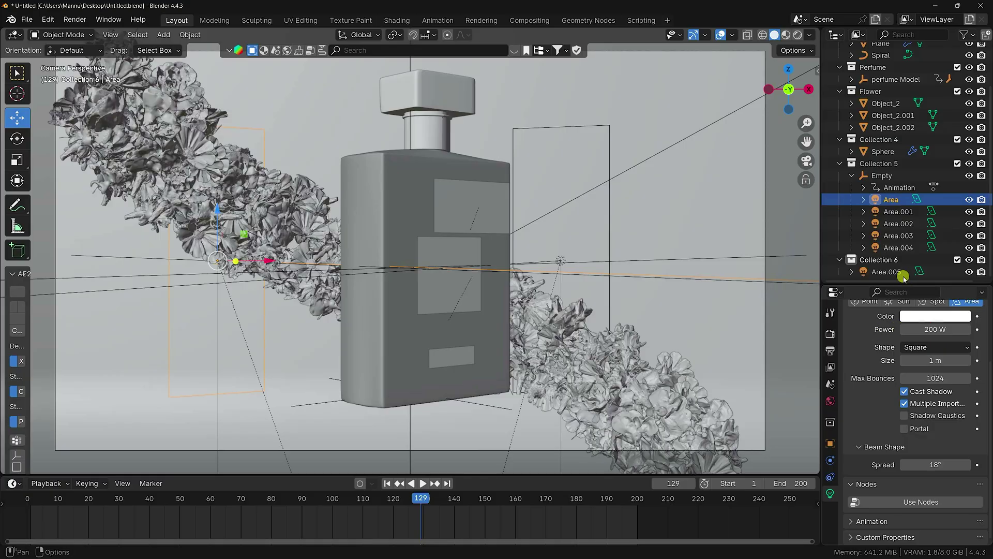
left_click(899, 211)
left_click(928, 329)
type("20")
key("Return")
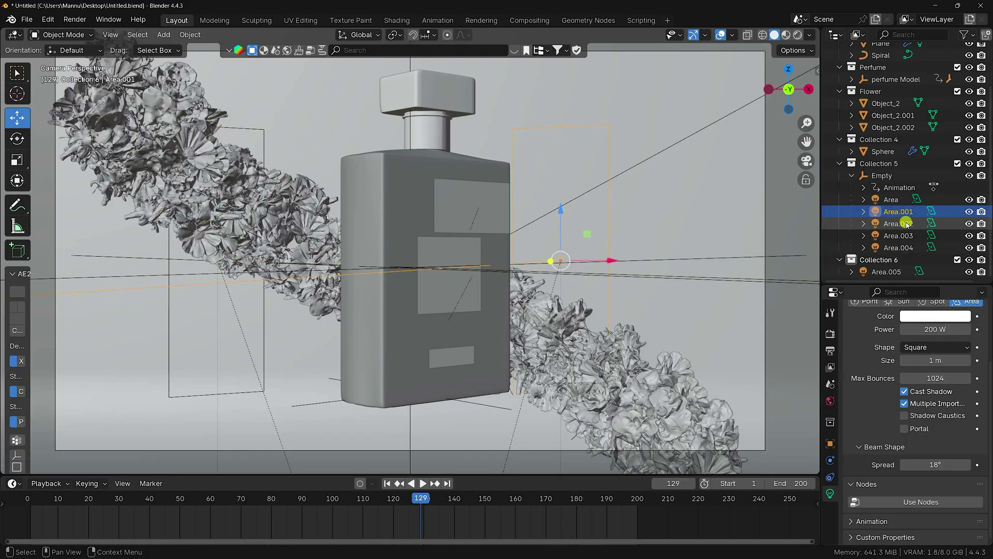
Set the power of the child lights Area.002 and Area.003 to 200 W each, and select Area.004
left_click(898, 224)
left_click(934, 330)
type("2")
key("Return")
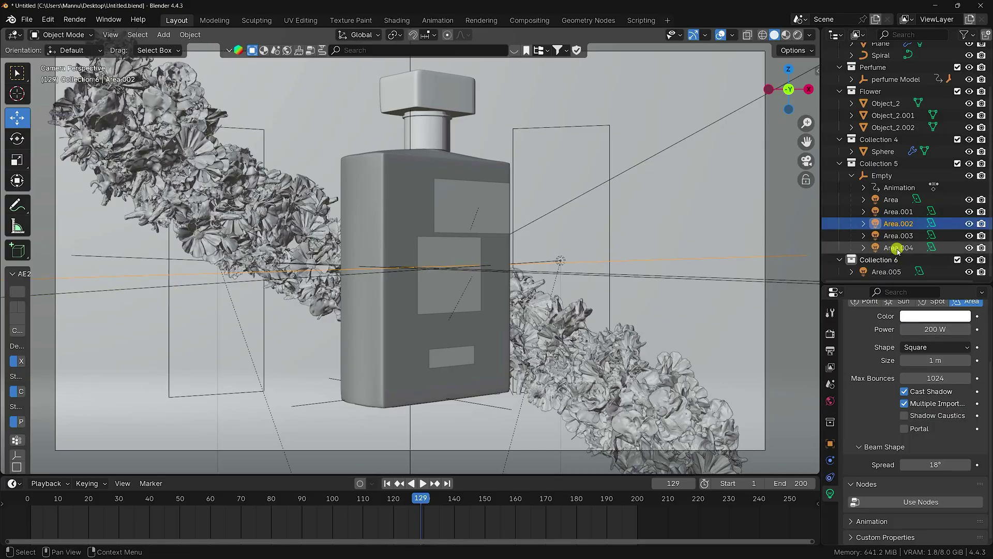
left_click(899, 235)
left_click(930, 328)
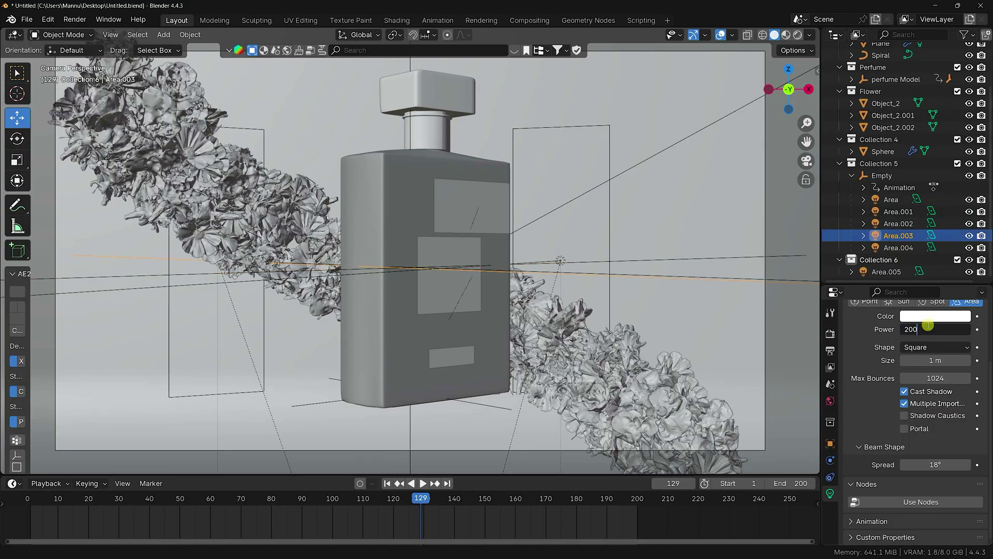
type("200")
key("Return")
left_click(898, 247)
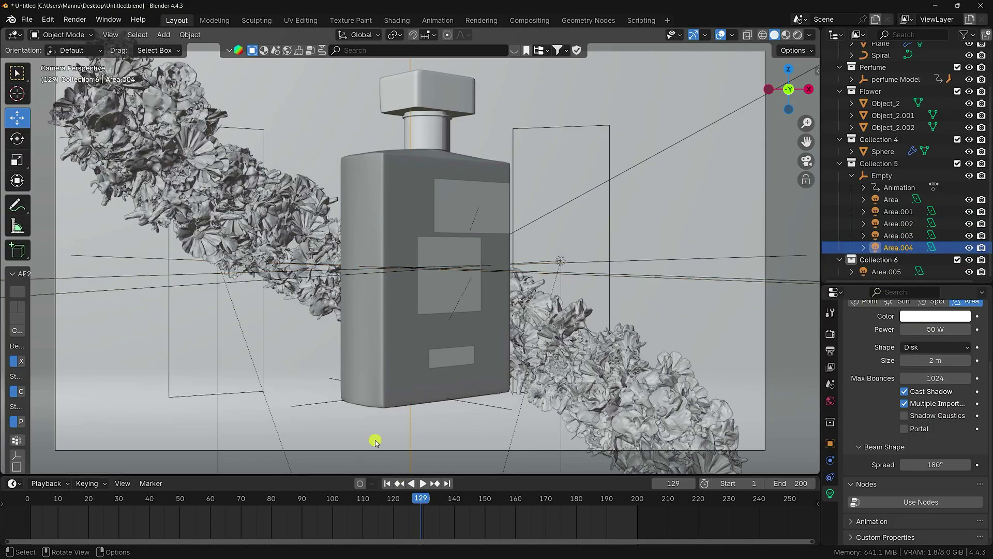
Go to frame 146 and render it as a still image to inspect at full window size
left_click(411, 484)
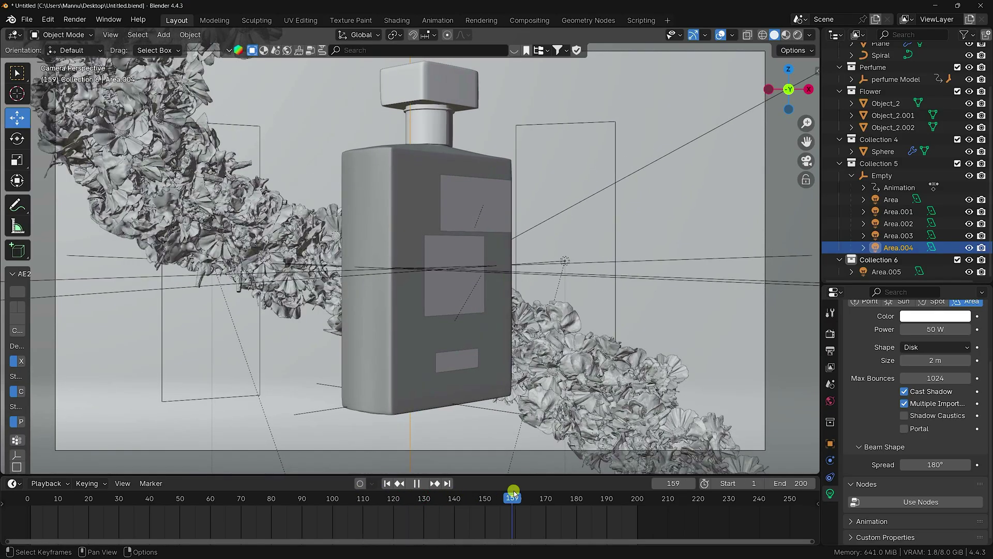
left_click_drag(508, 491, 473, 504)
left_click(76, 20)
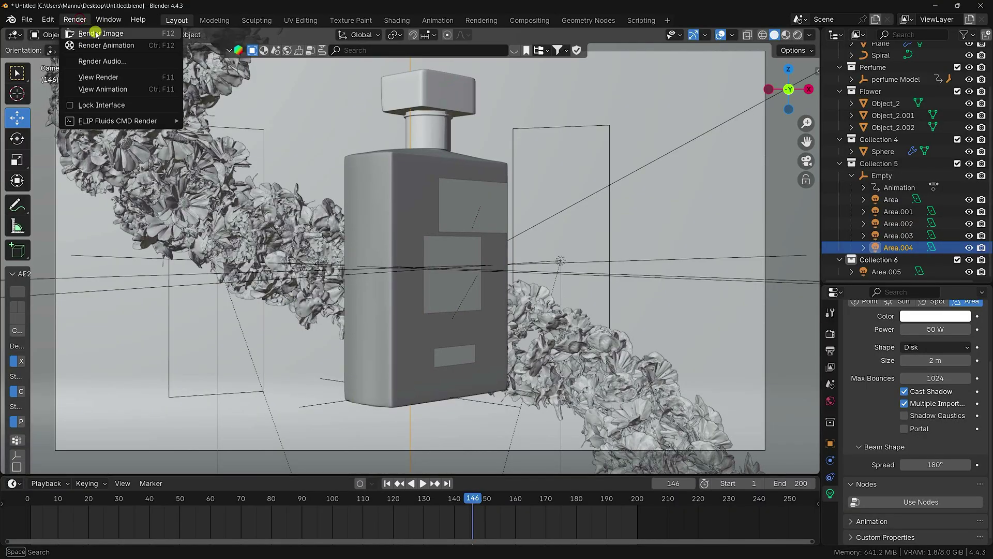
left_click(83, 33)
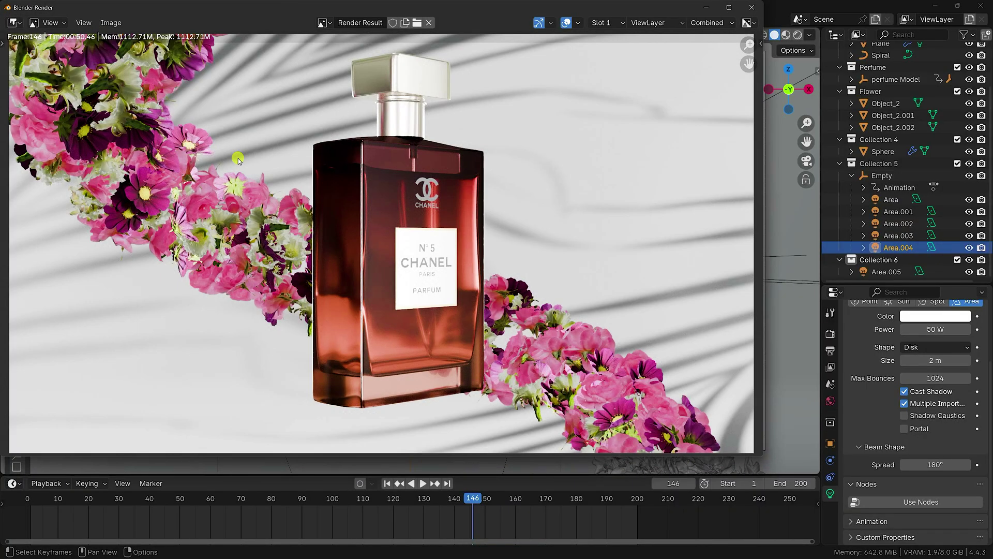
left_click(731, 8)
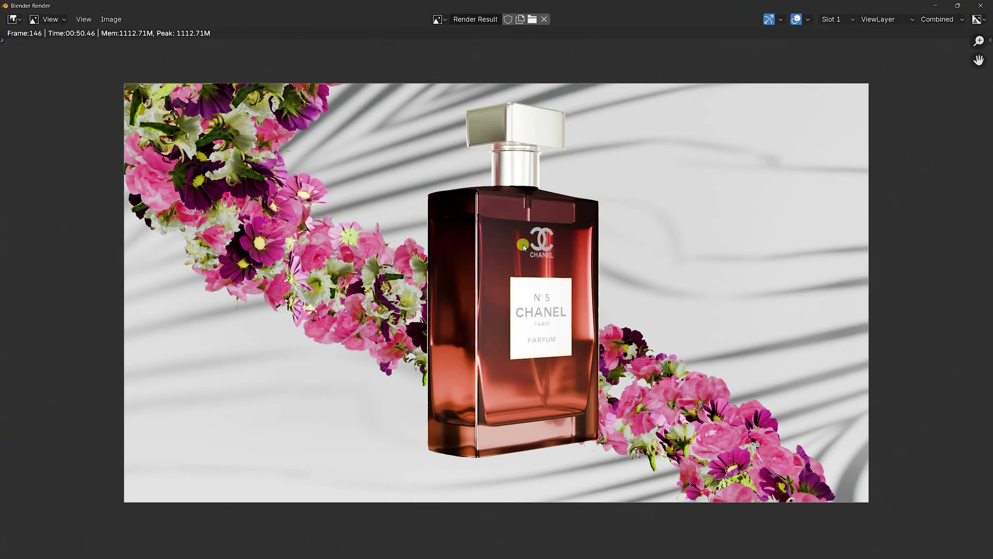
Close the render result and set the output path to a new folder created on the Desktop
left_click(982, 6)
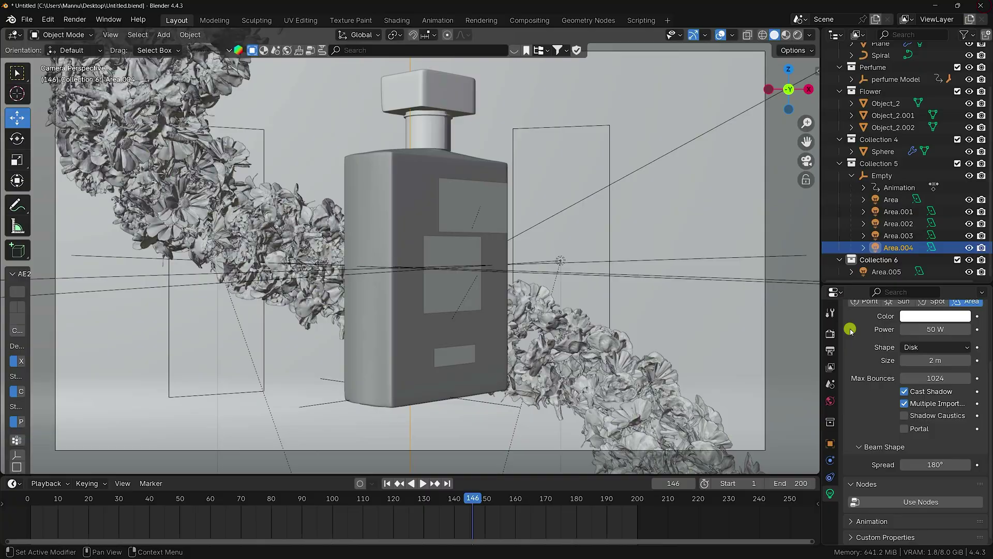
left_click(831, 351)
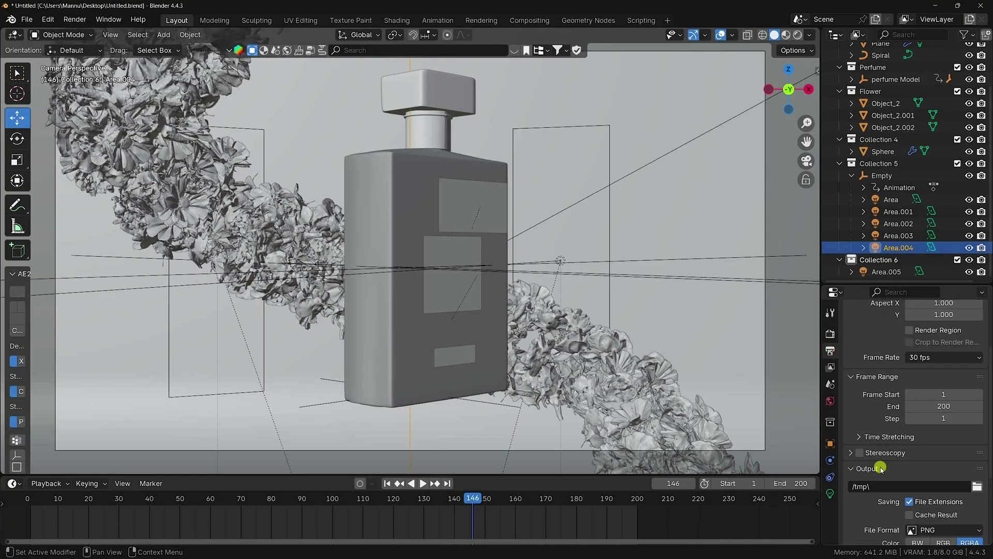
scroll(881, 468, "down", 5)
left_click(977, 377)
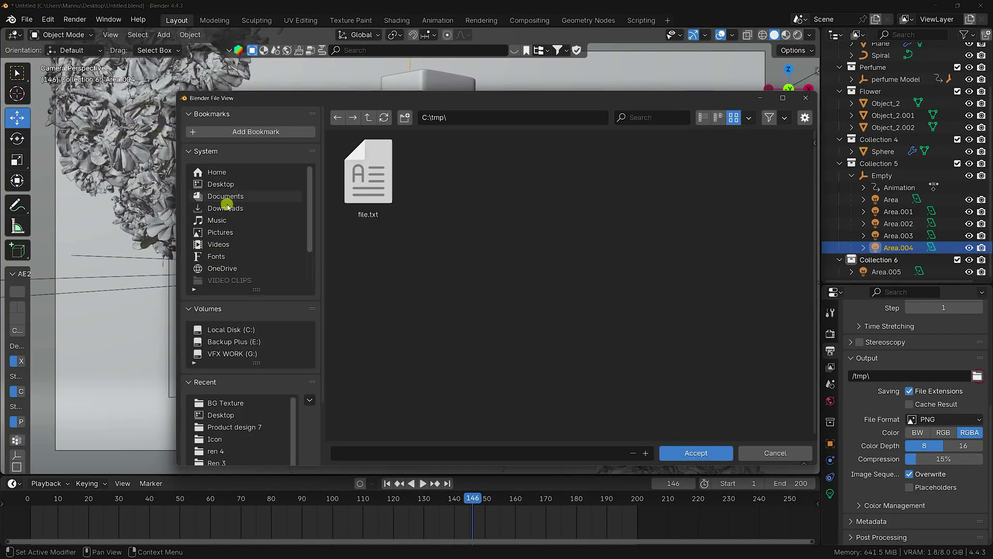
left_click(227, 185)
scroll(543, 439, "down", 2)
right_click(510, 408)
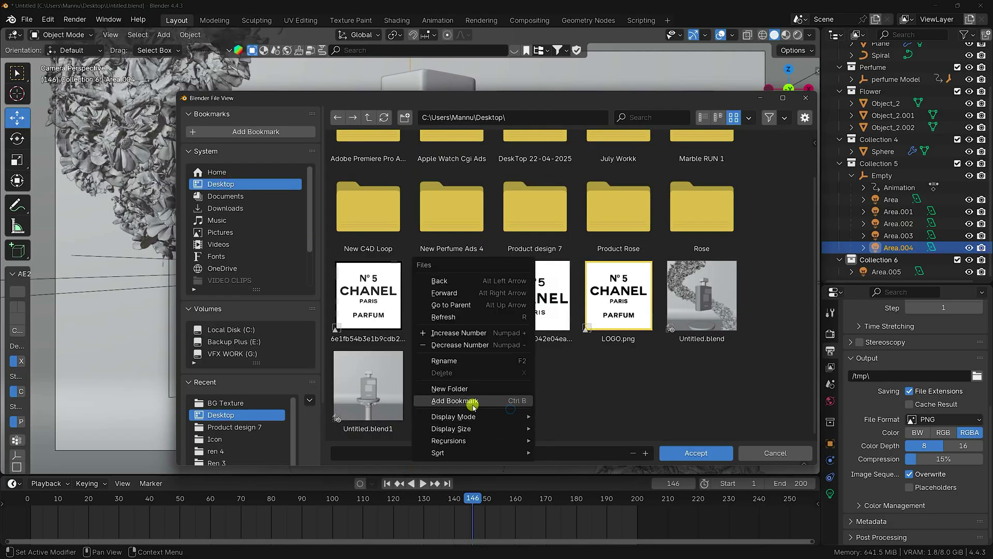
left_click(455, 388)
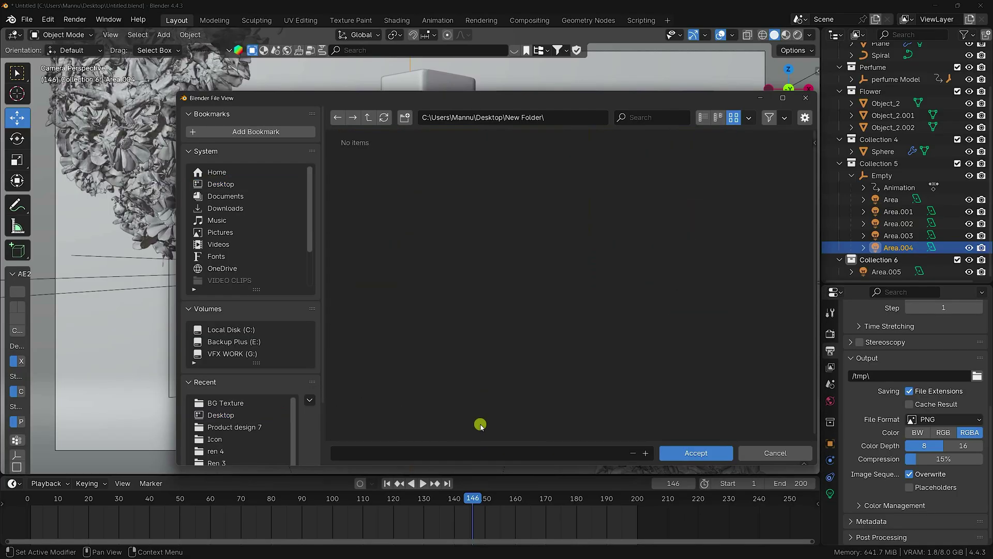
left_click(492, 453)
left_click(675, 453)
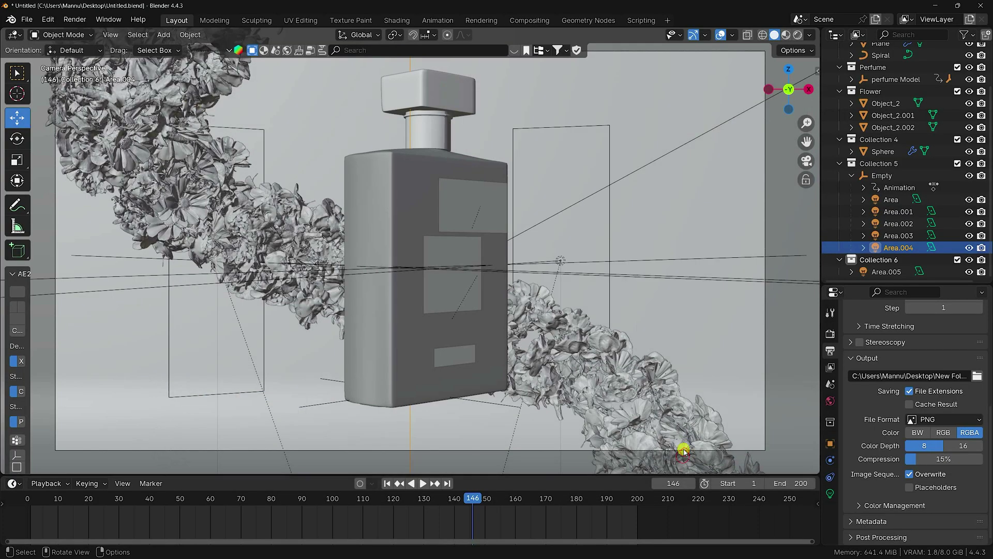
Return to frame 1 and start rendering the full animation
left_click(386, 482)
left_click(75, 19)
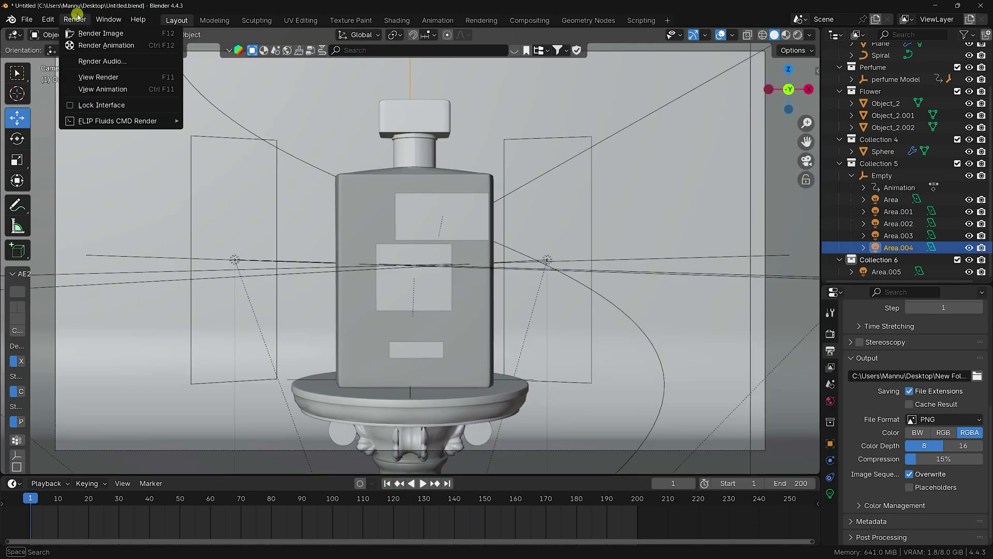
left_click(91, 45)
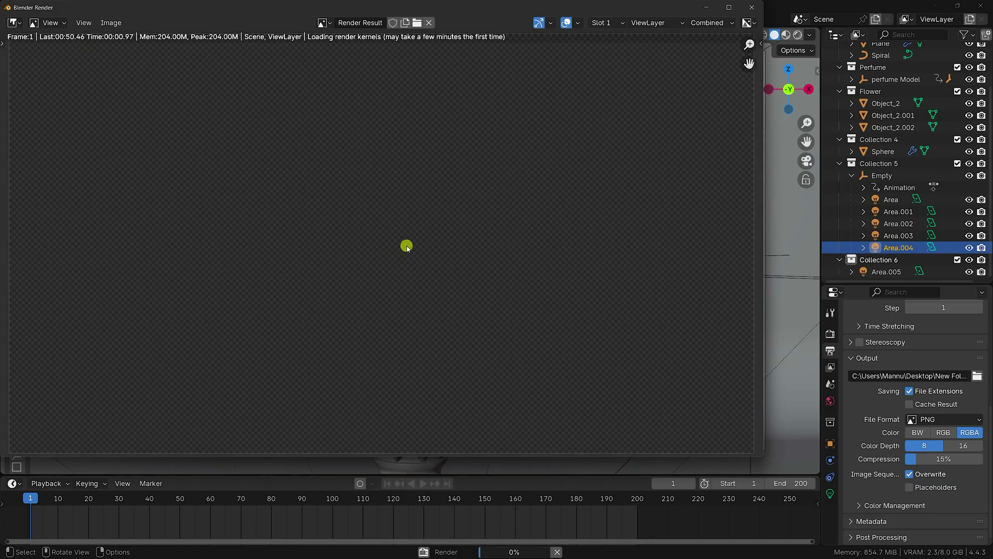